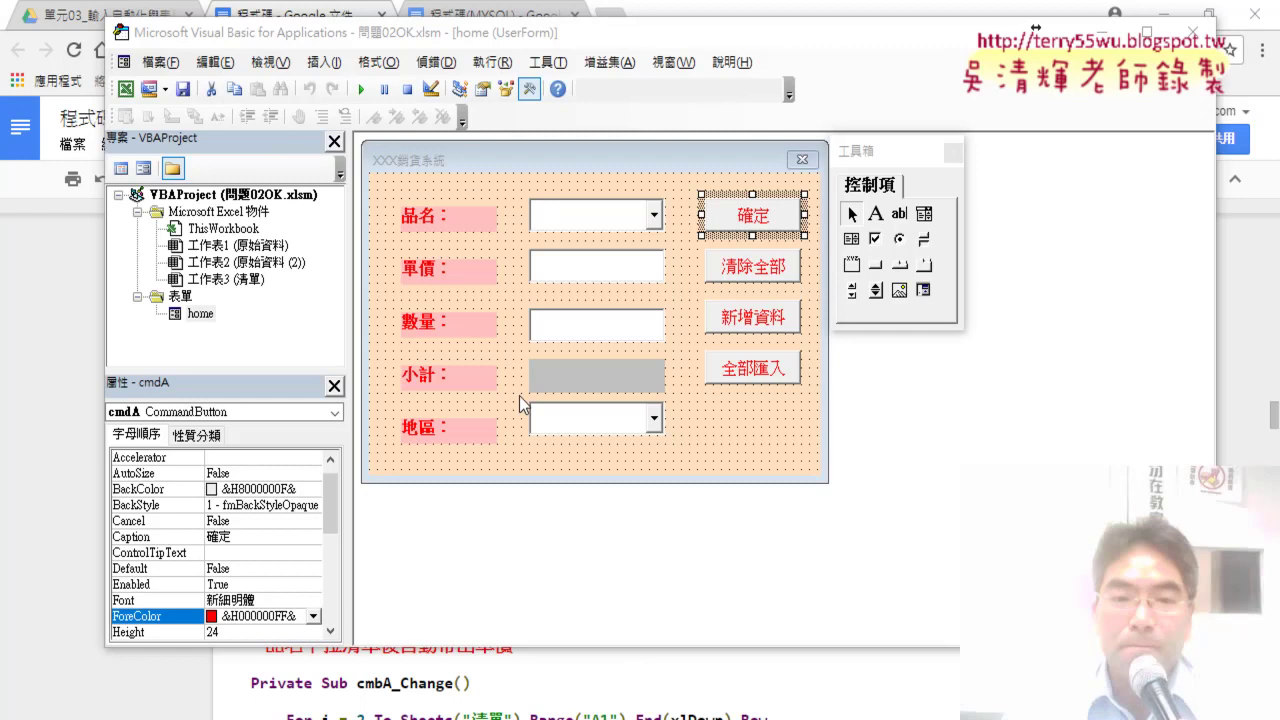
# Test-run the home form, close it, and go back to the macro code editor
pyautogui.click(460, 220)
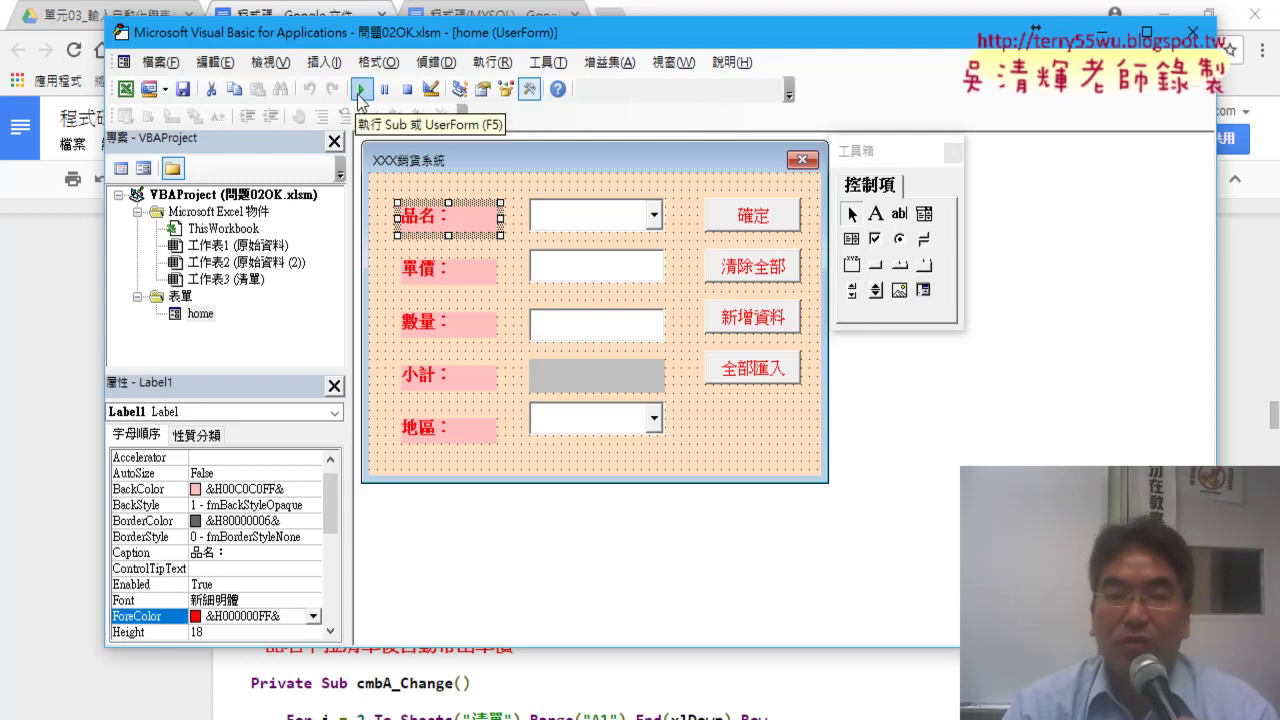
pyautogui.click(692, 195)
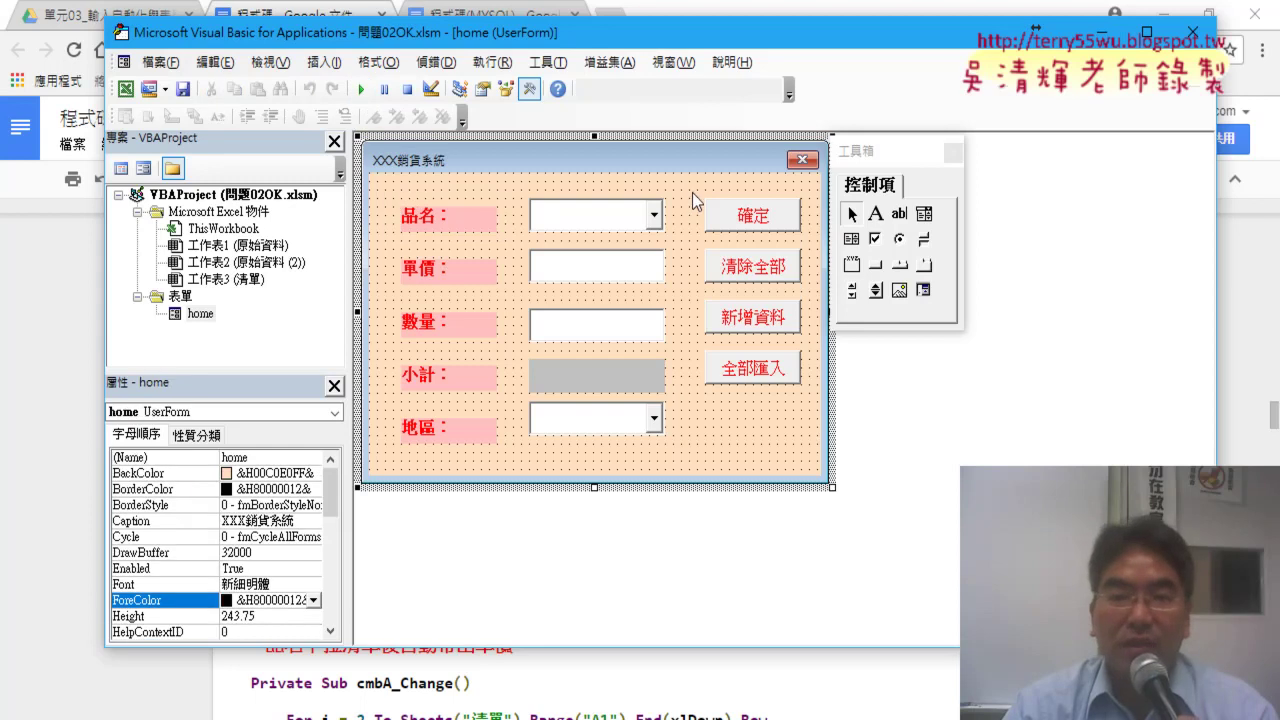
pyautogui.click(361, 89)
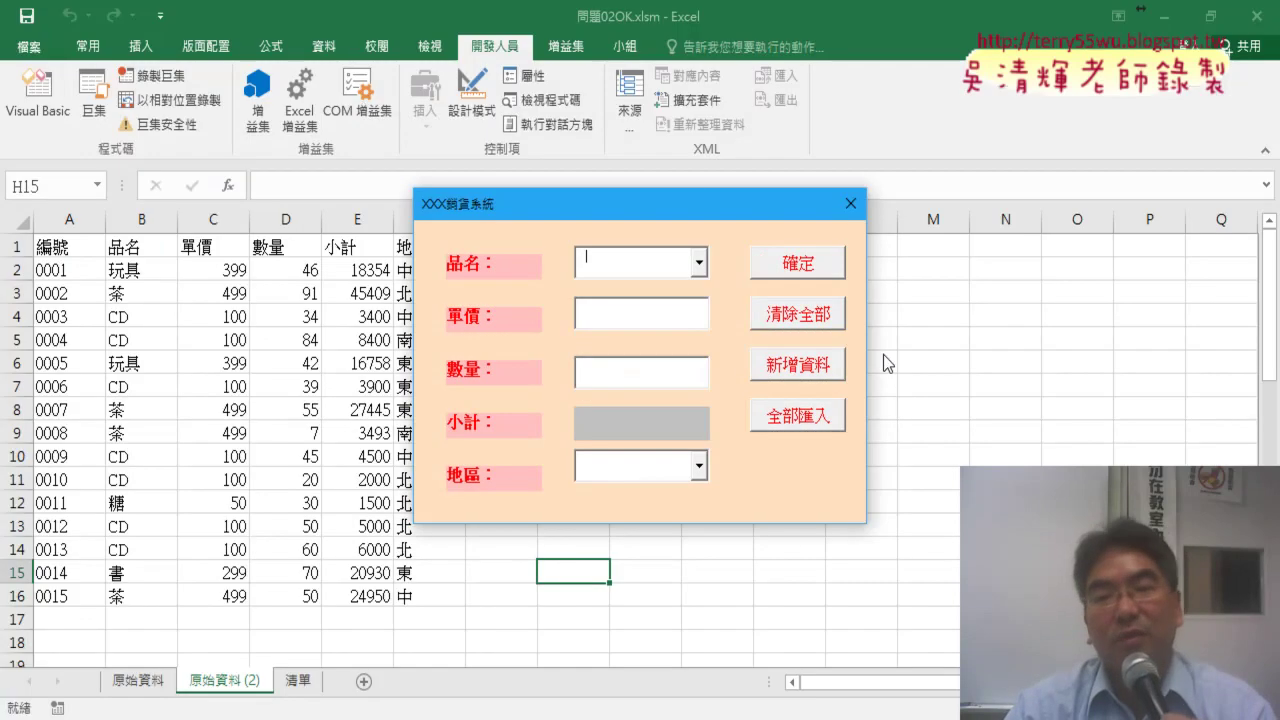
pyautogui.click(850, 203)
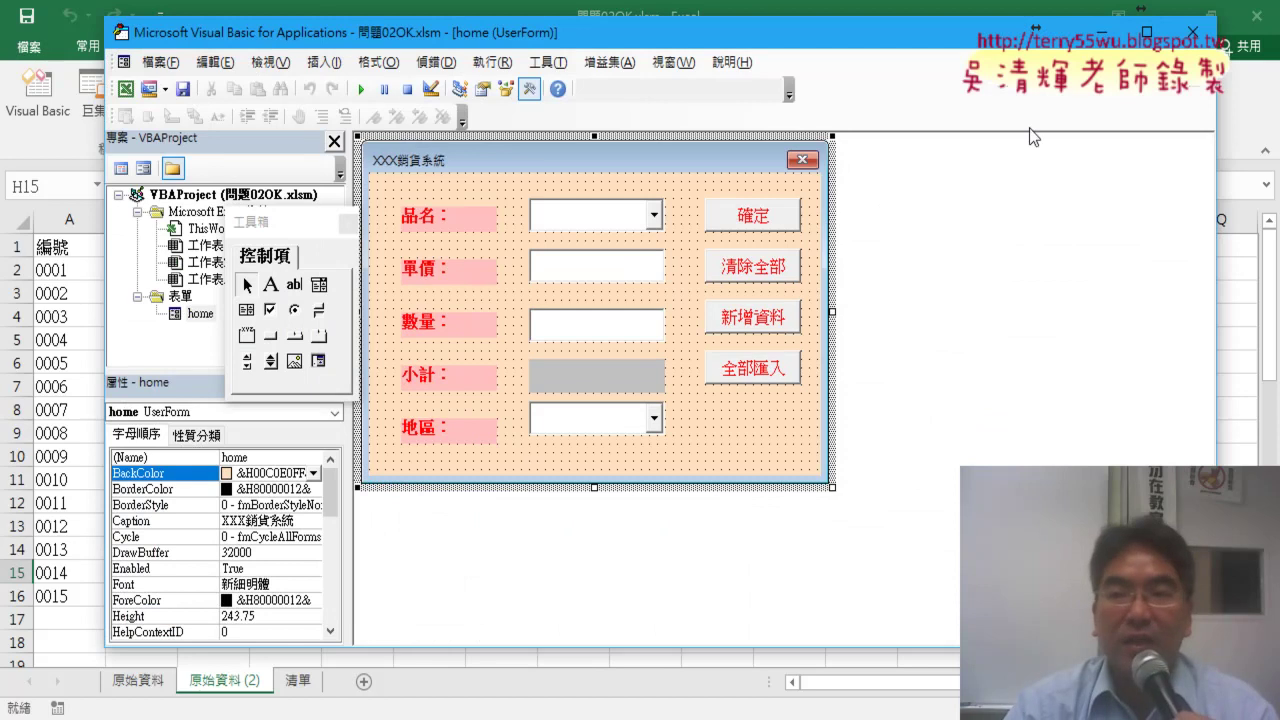
pyautogui.click(72, 274)
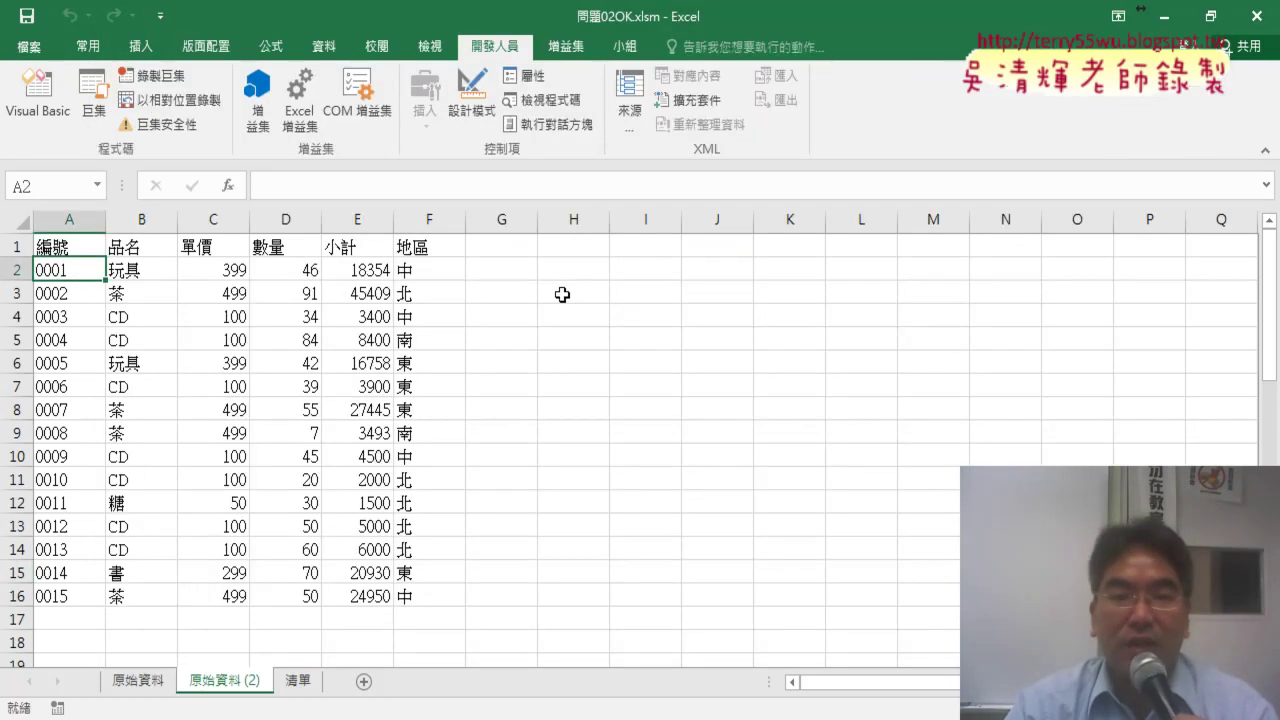
pyautogui.click(50, 110)
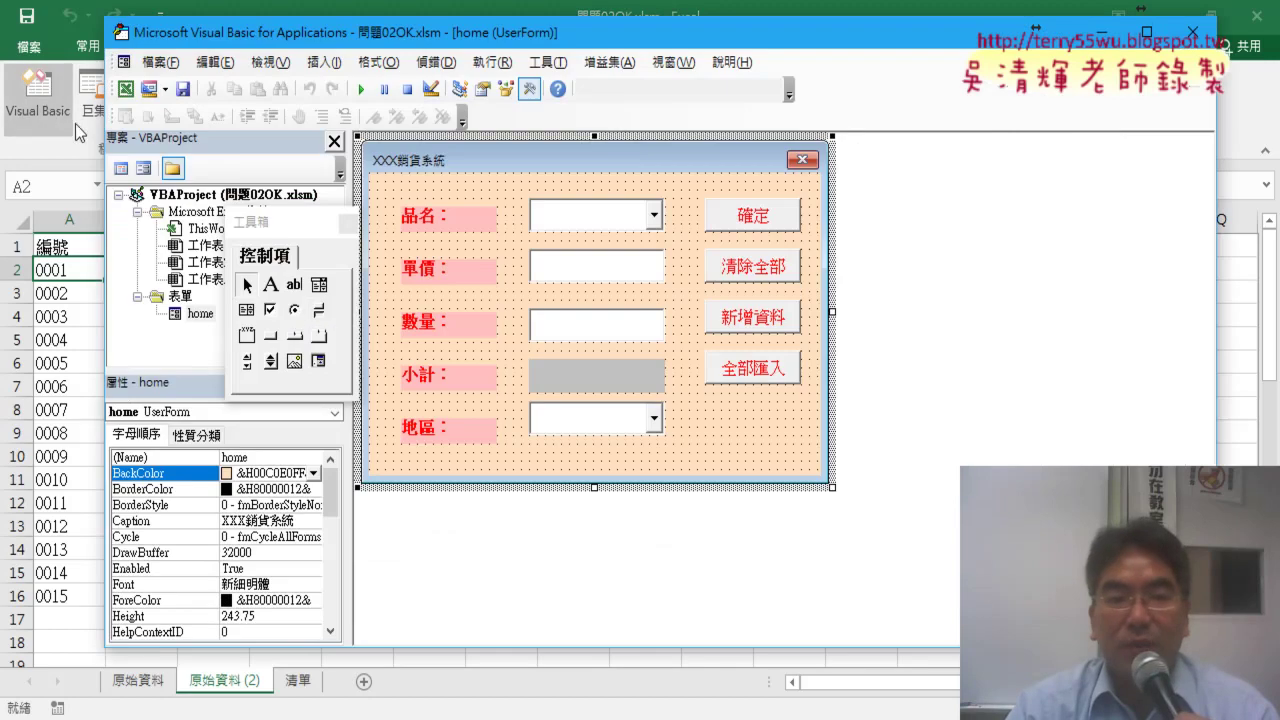
pyautogui.moveTo(300, 248); pyautogui.dragTo(570, 220)
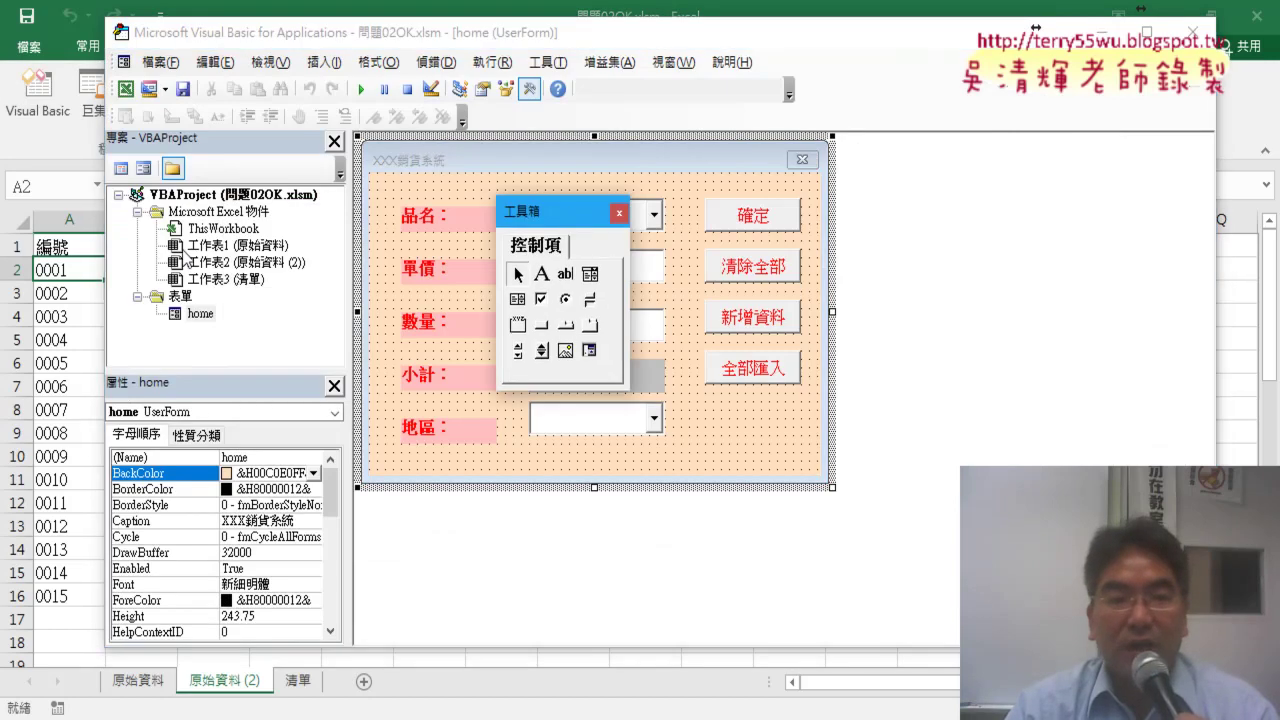
# Insert Module1 and add an empty public procedure named 啟動表單
pyautogui.rightClick(204, 248)
pyautogui.moveTo(287, 339)
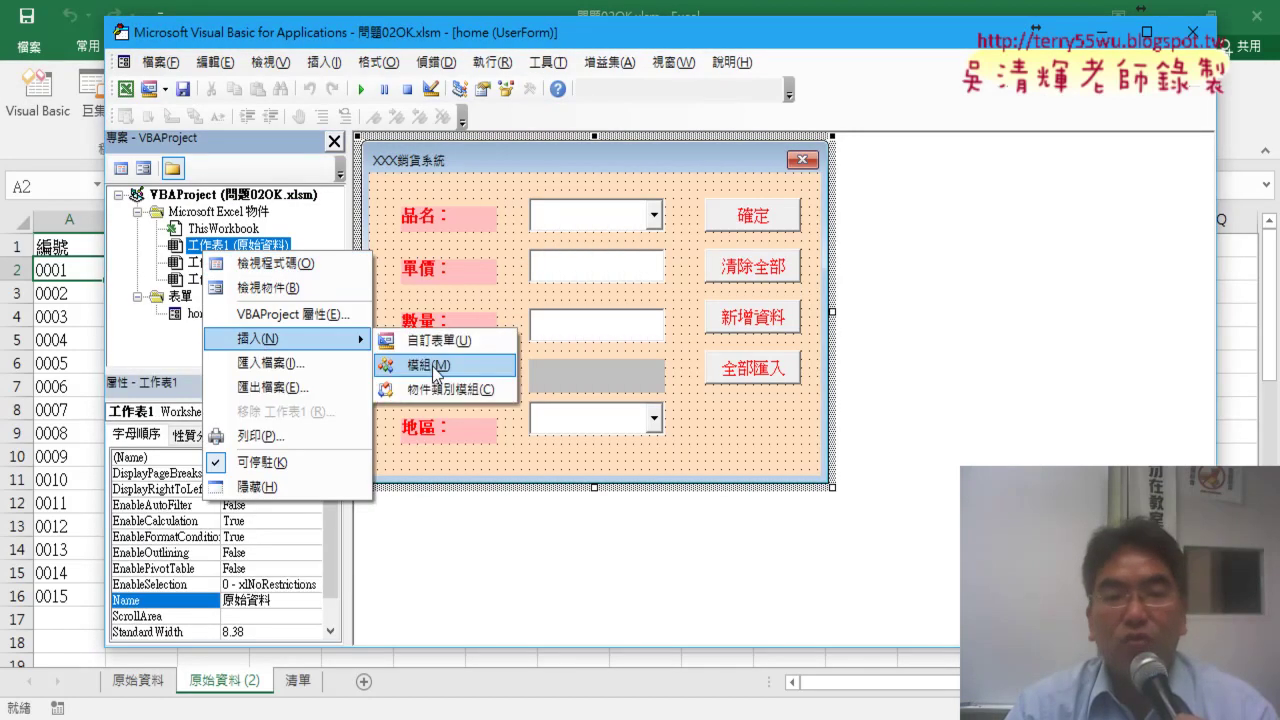
pyautogui.click(435, 370)
pyautogui.click(323, 62)
pyautogui.click(340, 83)
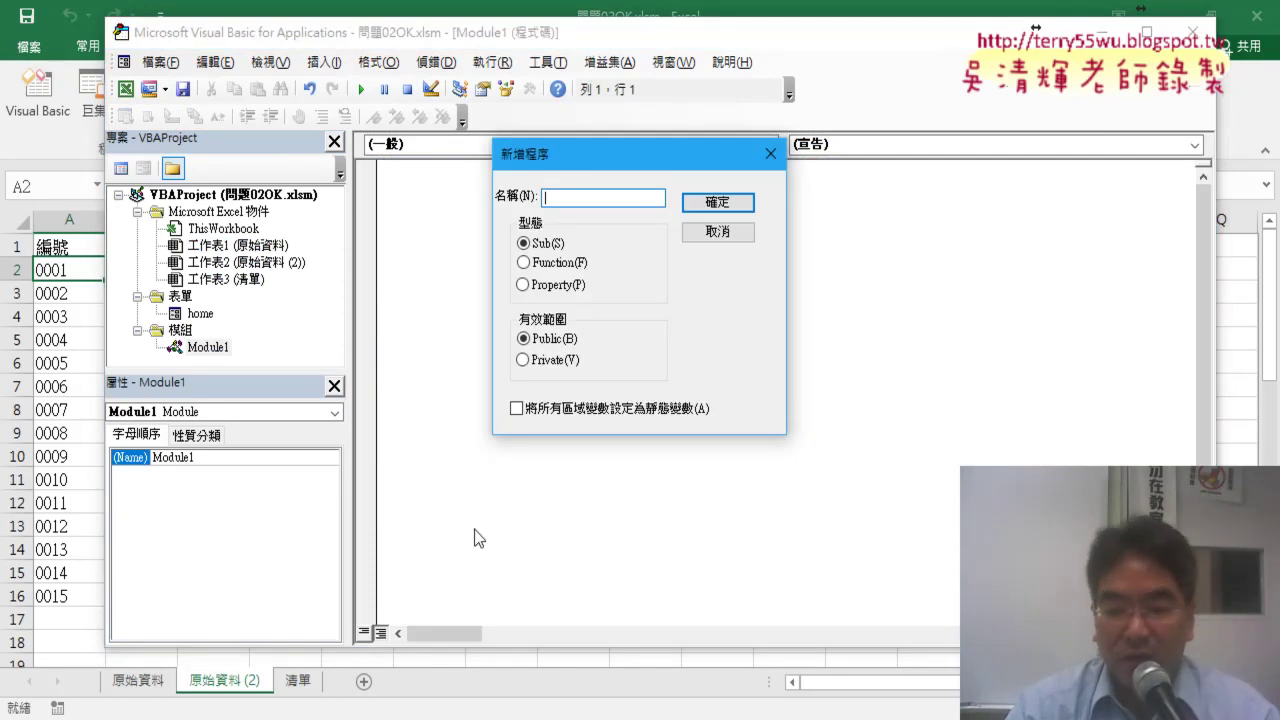
pyautogui.write('ㄑ起ㄉ')
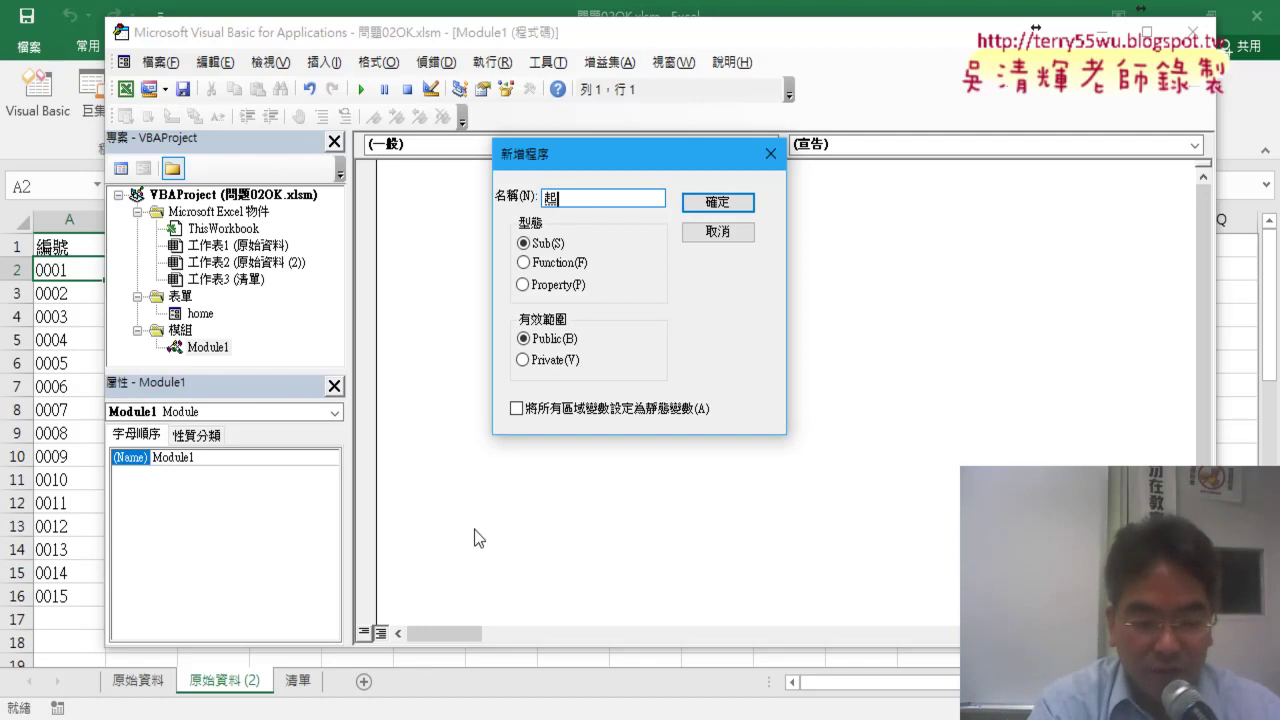
pyautogui.write('ㄨㄥˋ')
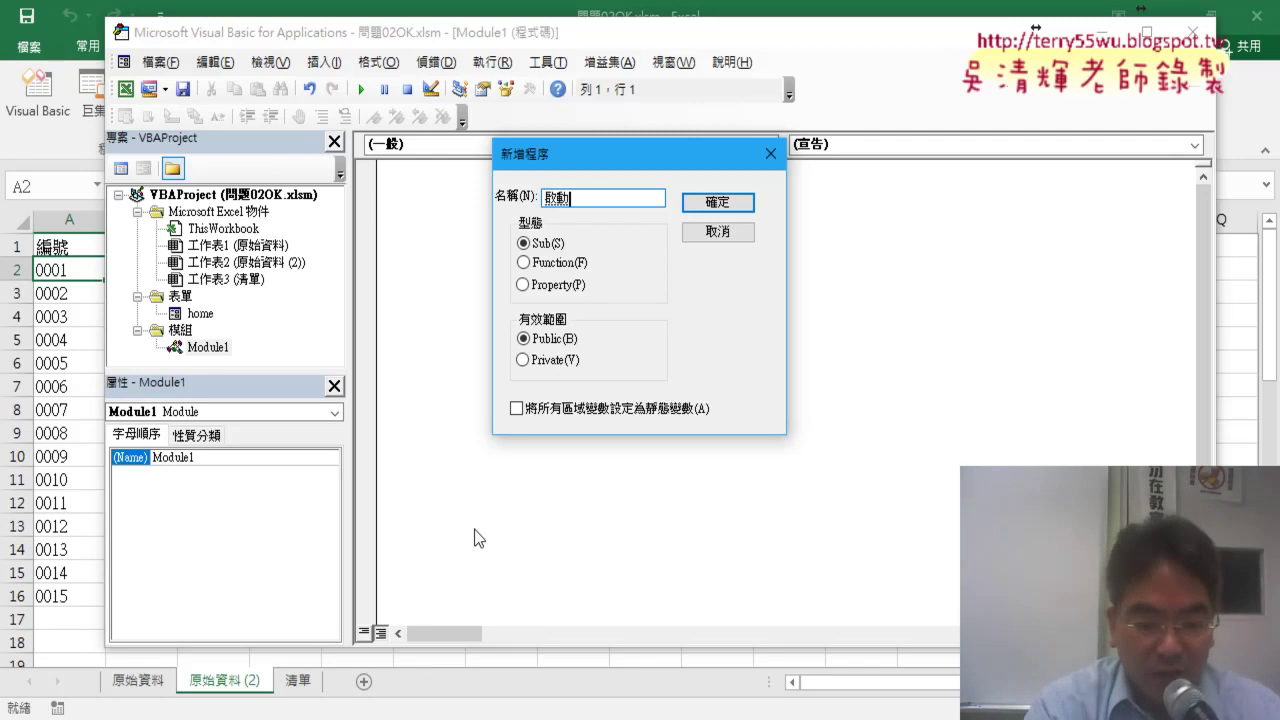
pyautogui.write('ㄈㄧㄠˇ')
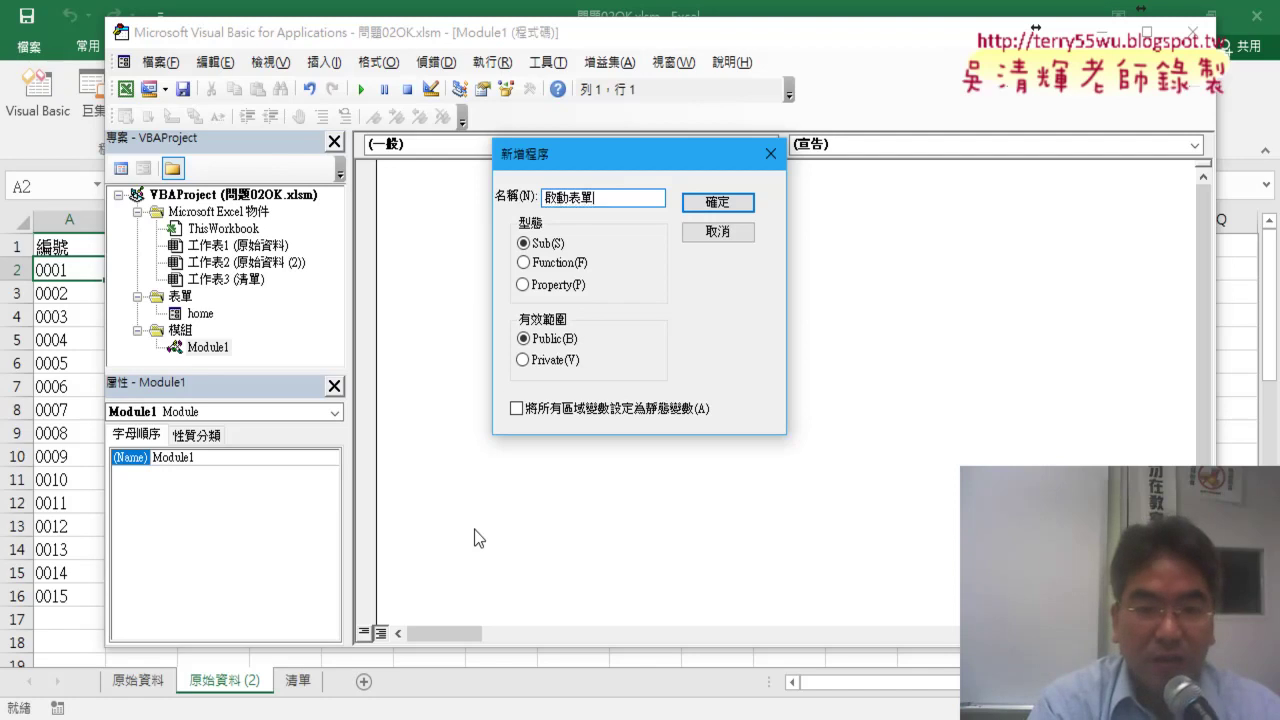
pyautogui.press('Return')
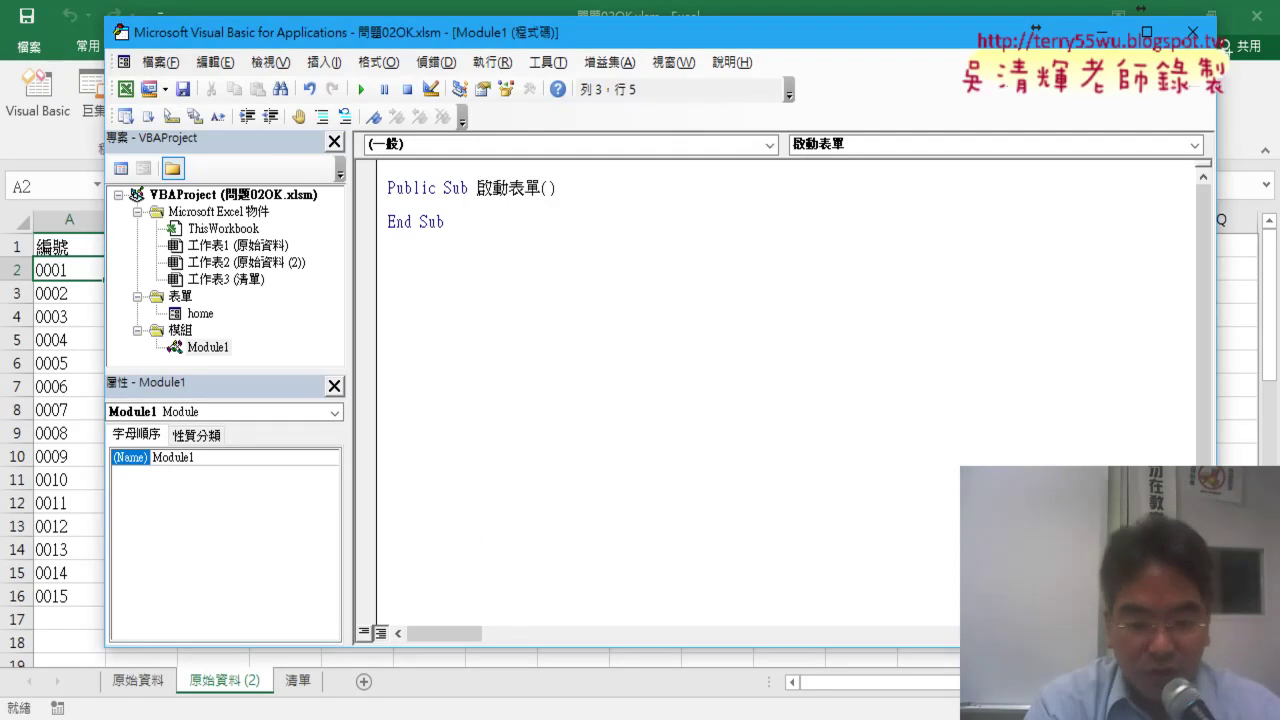
# Make 啟動表單 show the home form, then minimize the editor back to Excel
pyautogui.write('hom')
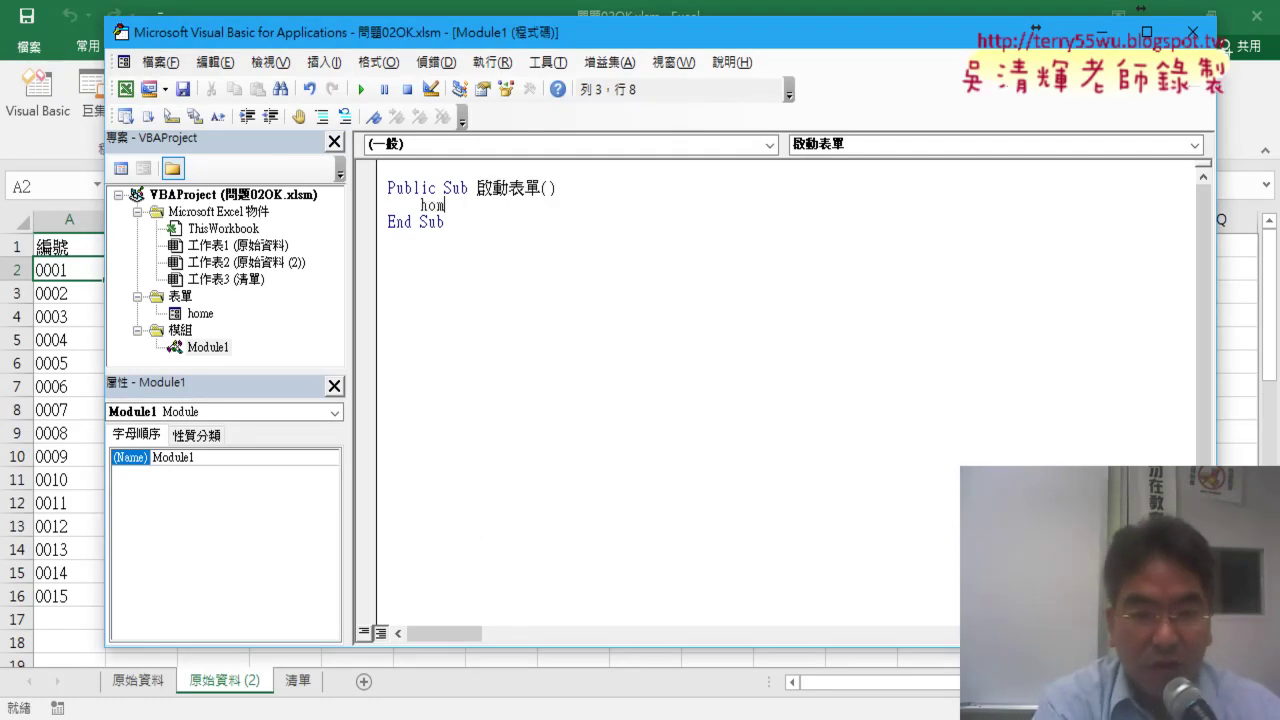
pyautogui.write('e.')
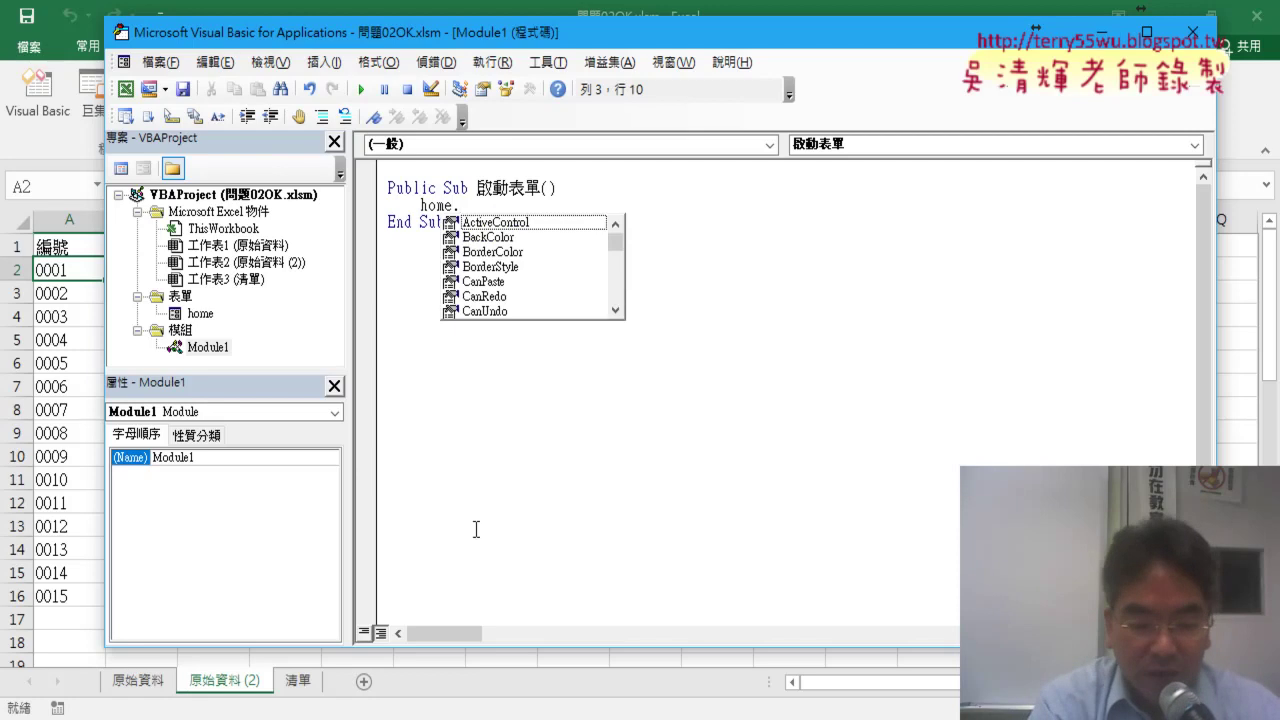
pyautogui.write('show')
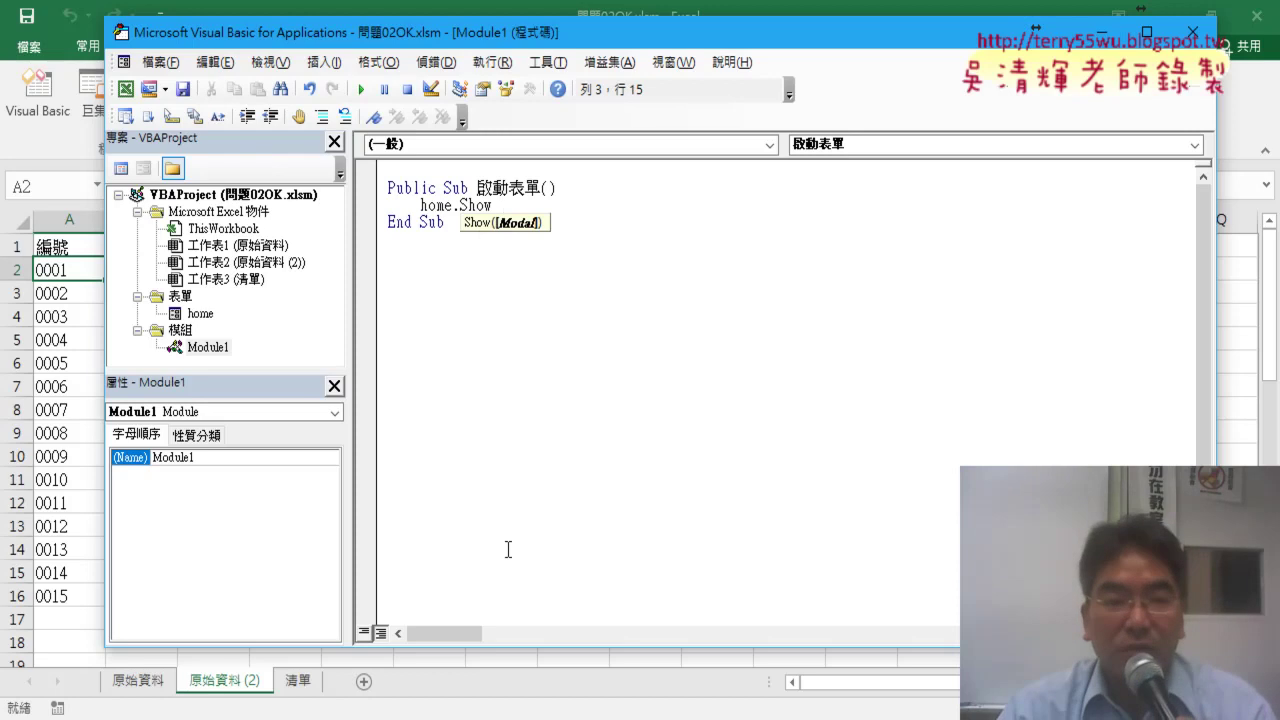
pyautogui.click(551, 334)
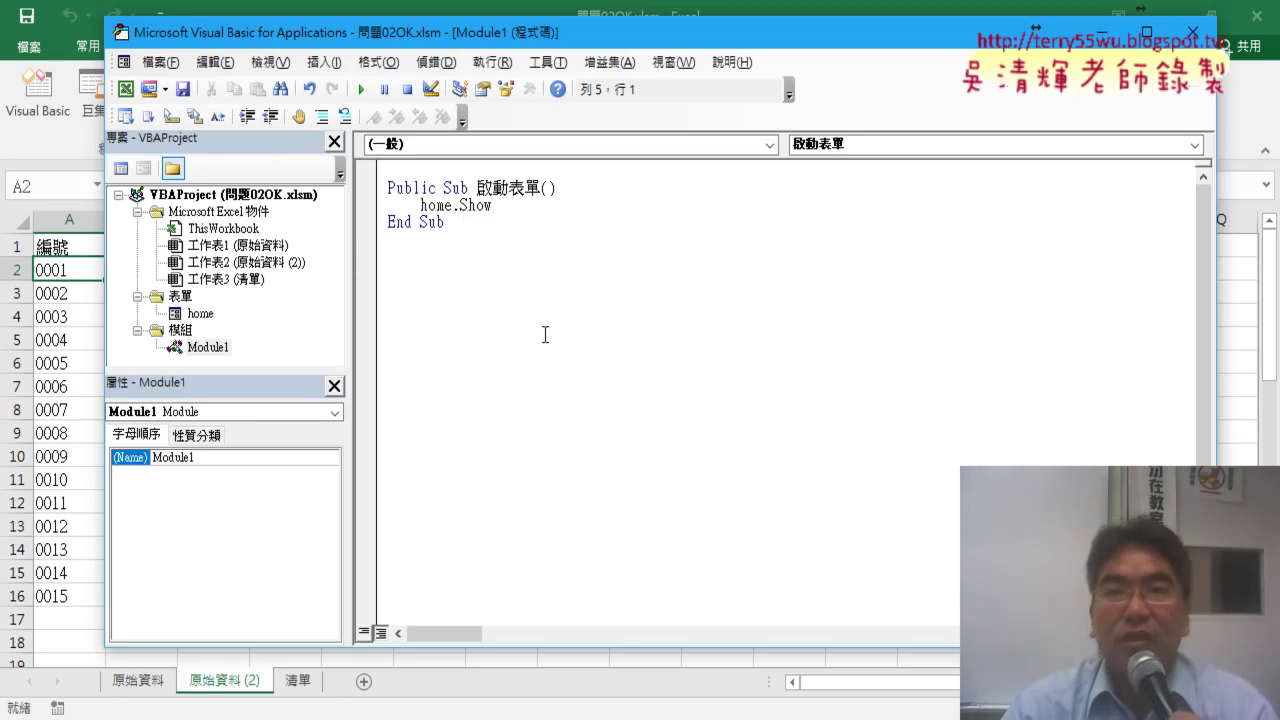
pyautogui.click(1101, 33)
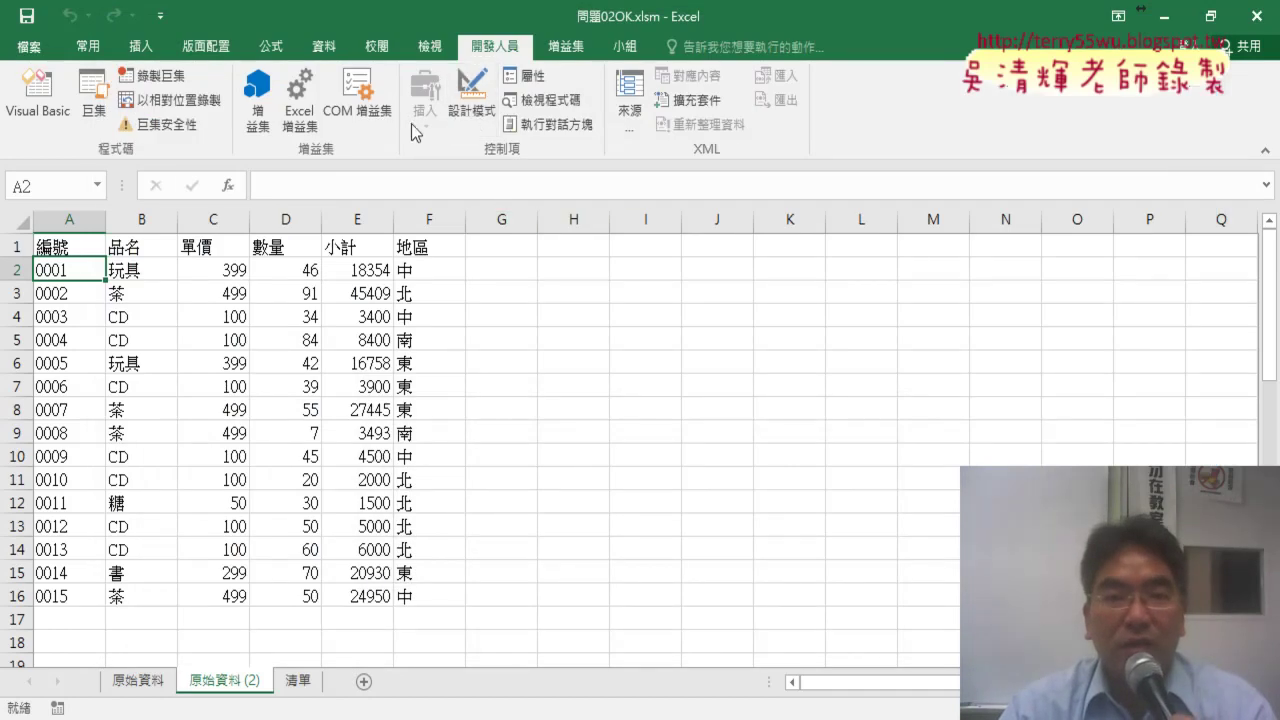
# Look through the Data, View and Review ribbon tabs for the sheet protection features
pyautogui.click(590, 340)
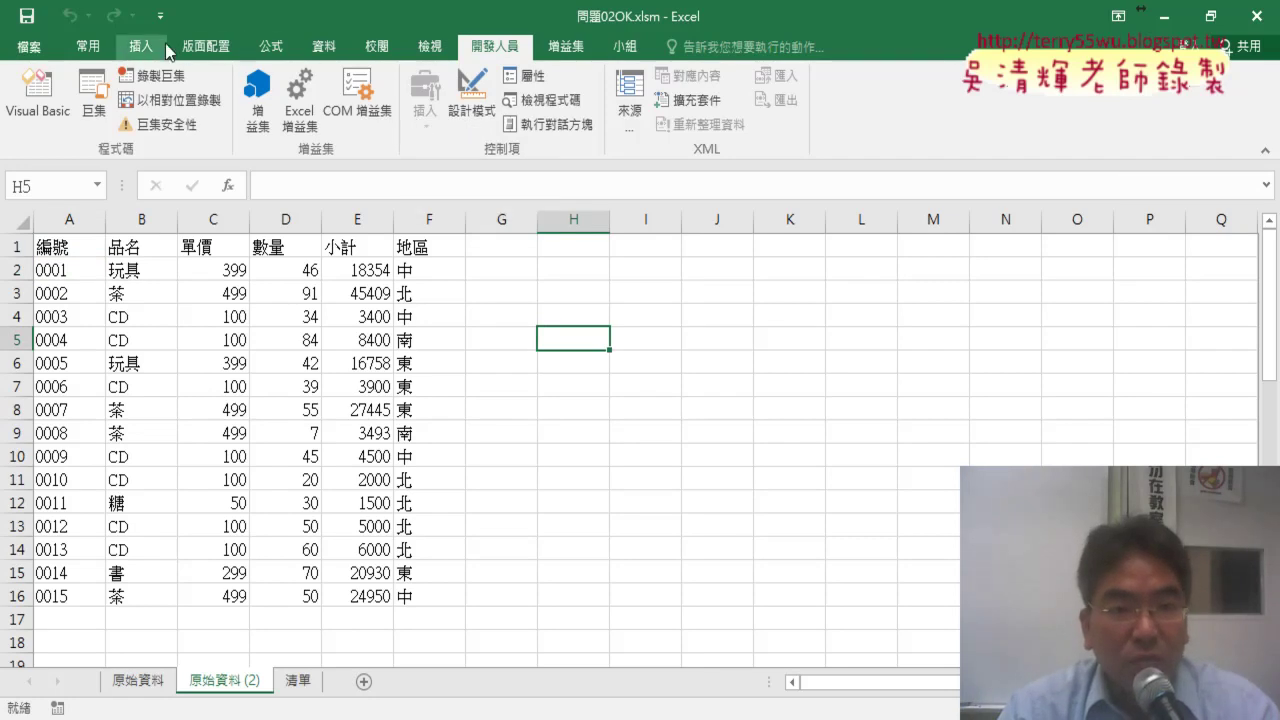
pyautogui.click(310, 50)
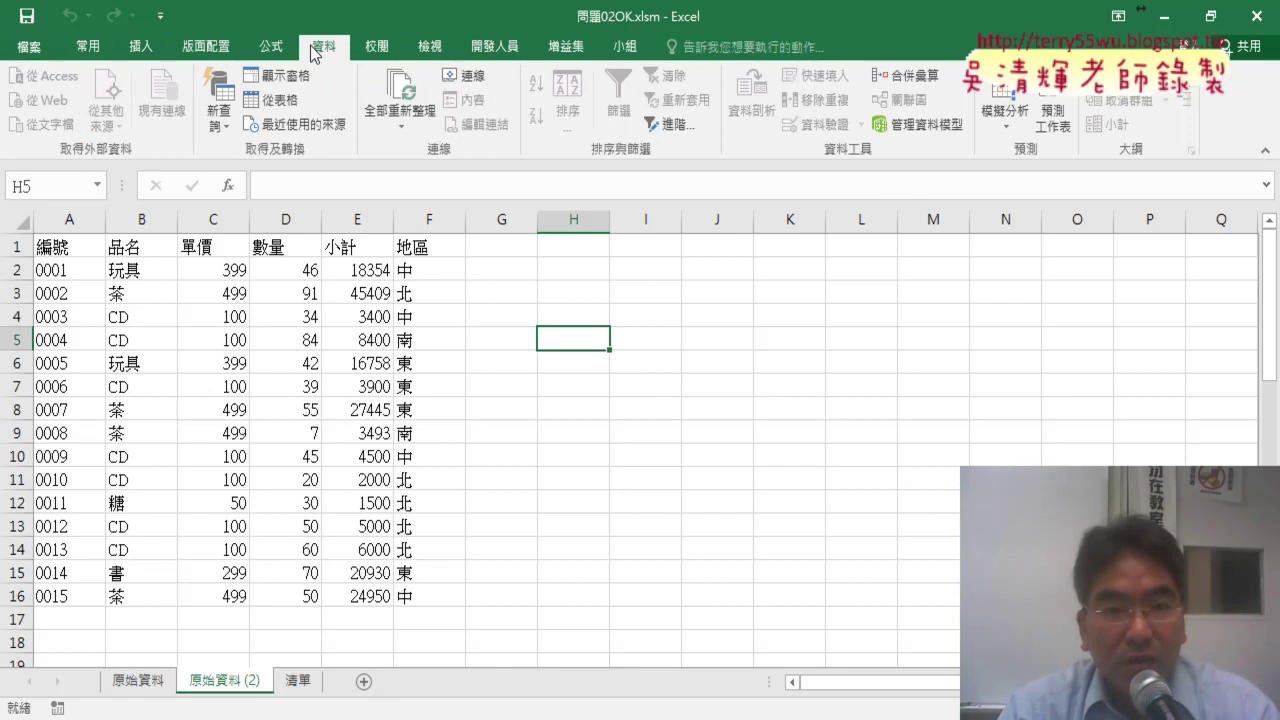
pyautogui.click(581, 497)
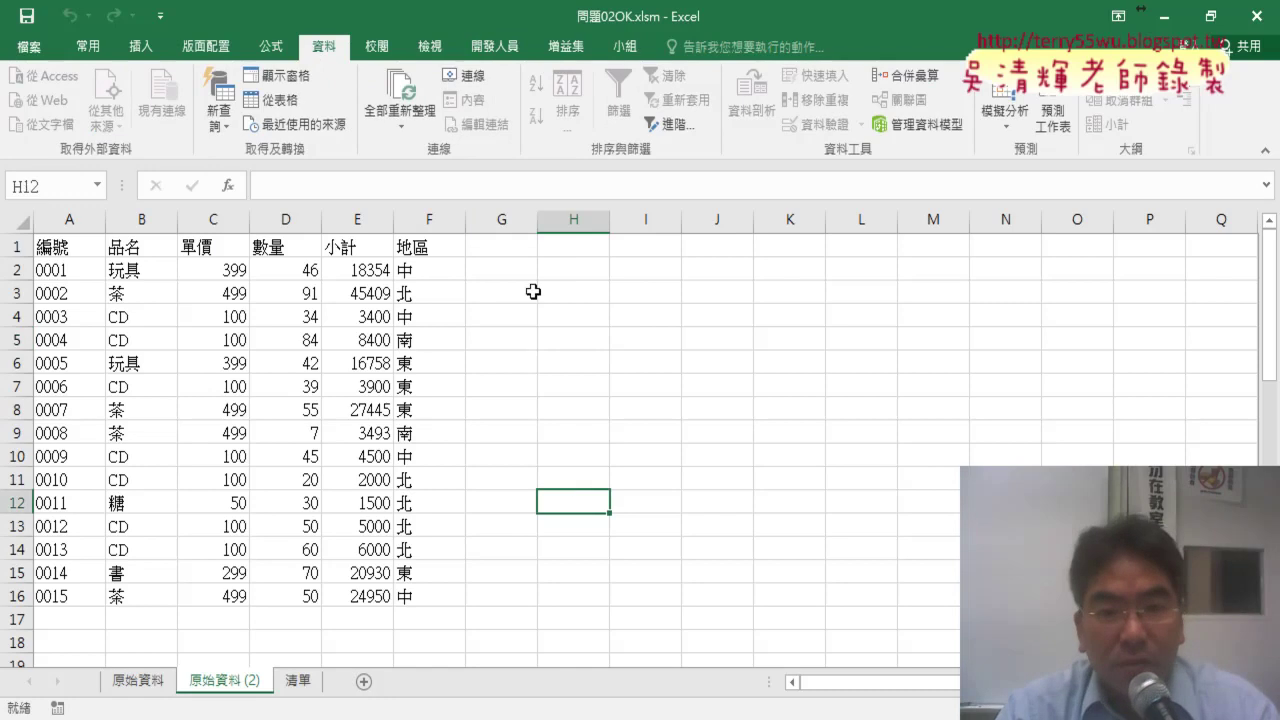
pyautogui.click(430, 47)
pyautogui.click(370, 50)
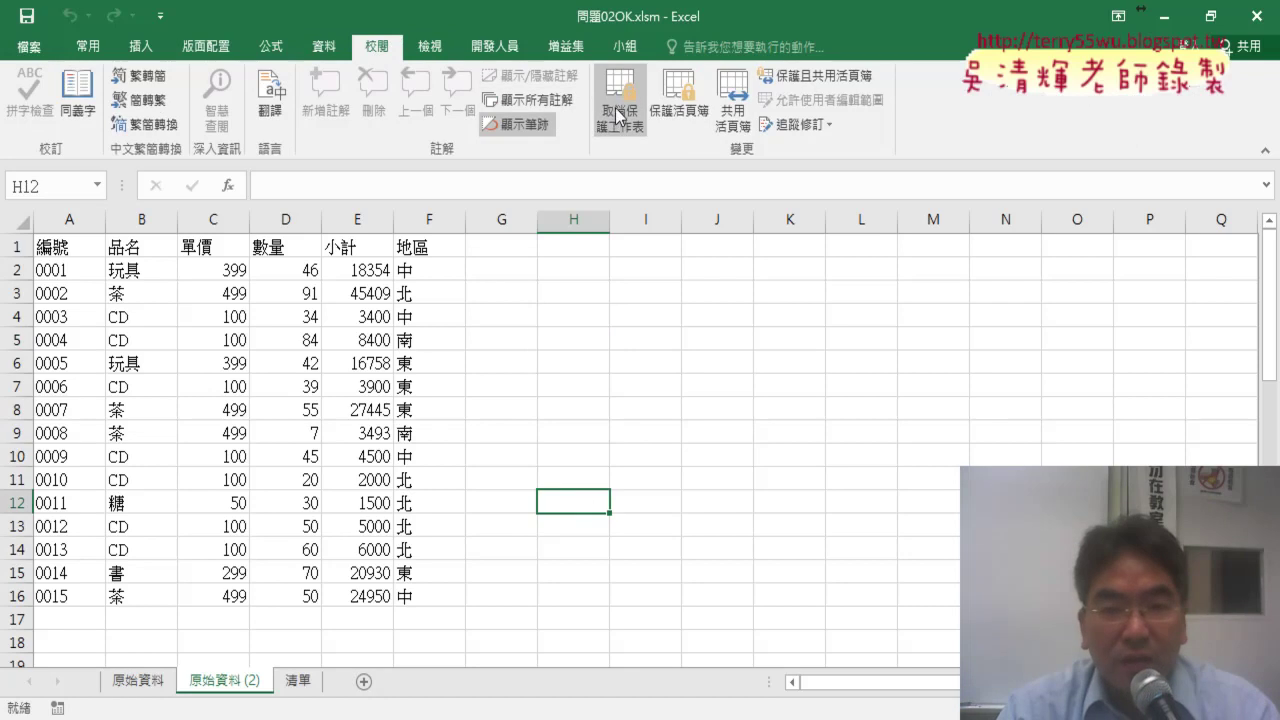
pyautogui.click(498, 48)
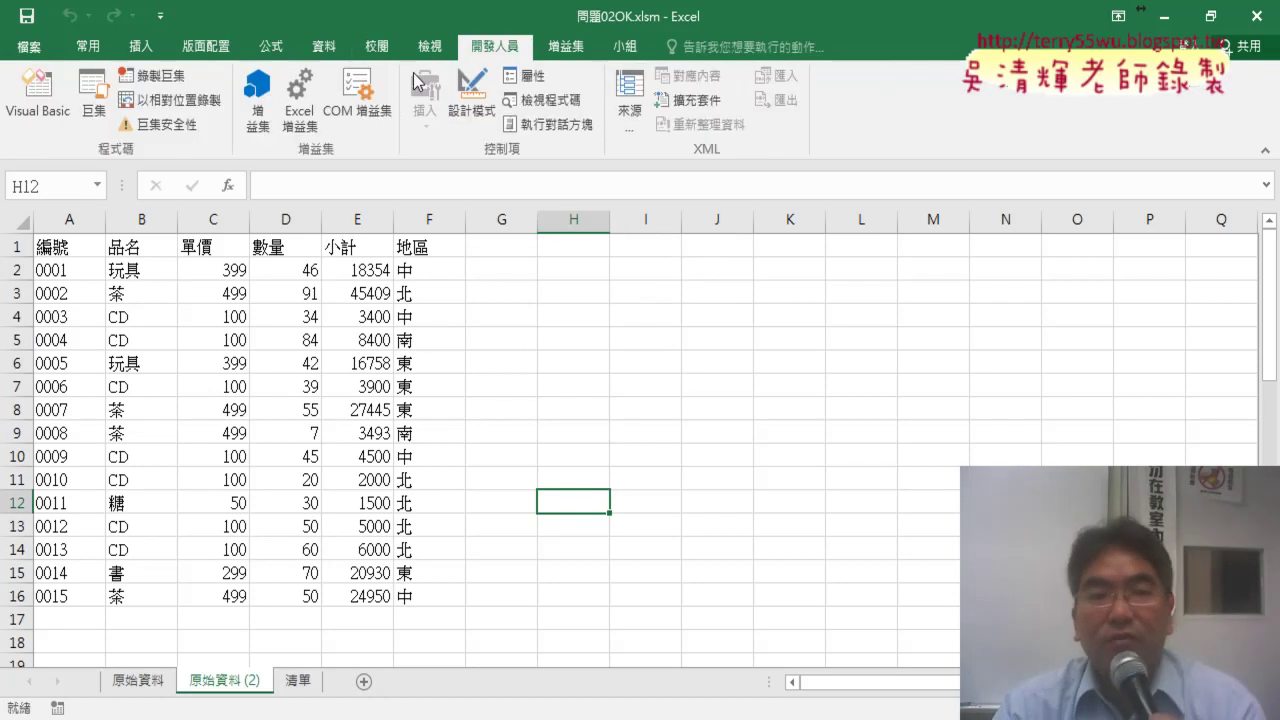
pyautogui.click(377, 50)
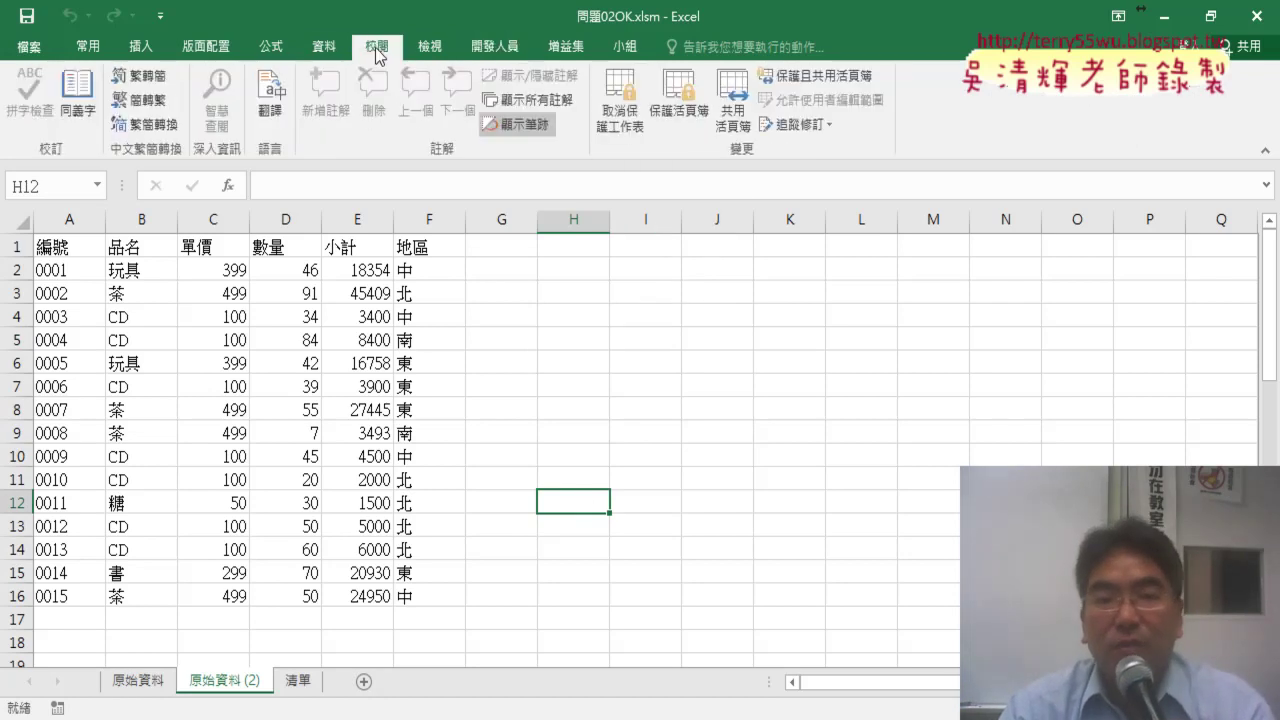
# Unprotect the 原始資料 (2) sheet with its password and return to the Developer tab
pyautogui.click(633, 128)
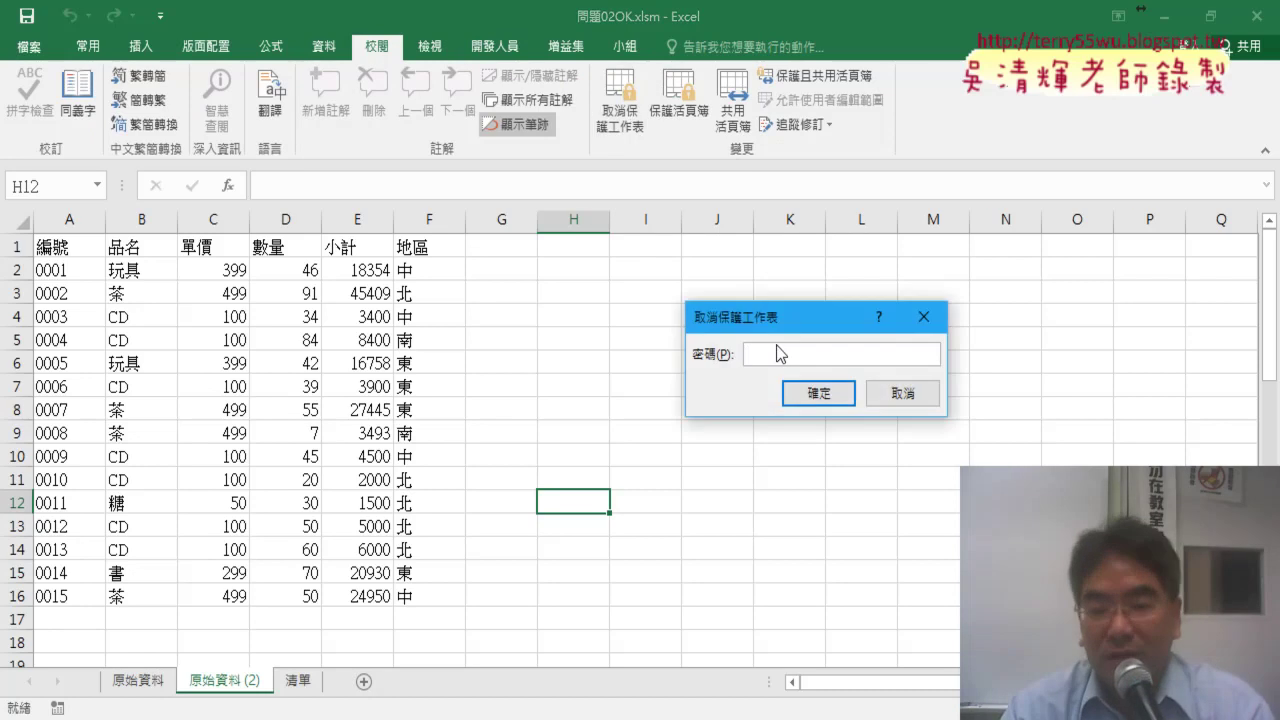
pyautogui.press('Return')
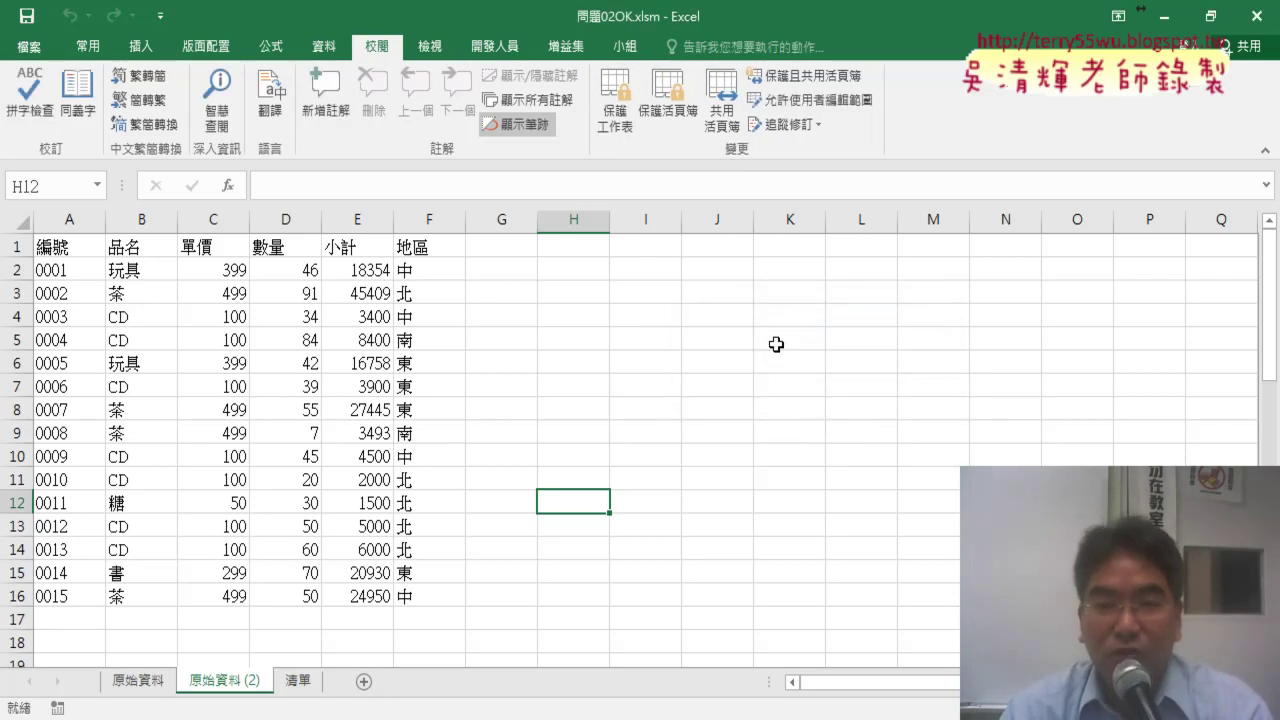
pyautogui.click(501, 55)
# Draw a Form Control button on the sheet and assign it the 啟動表單 macro
pyautogui.click(425, 95)
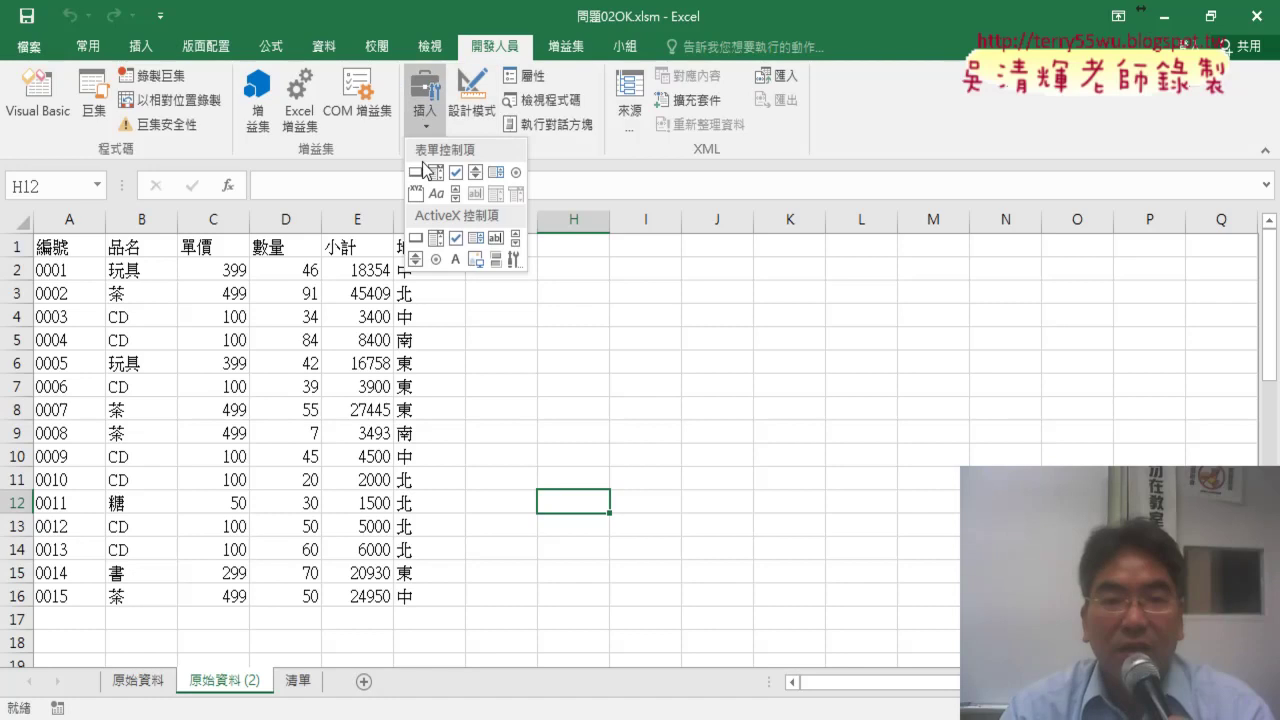
pyautogui.click(414, 165)
pyautogui.moveTo(480, 254); pyautogui.dragTo(649, 294)
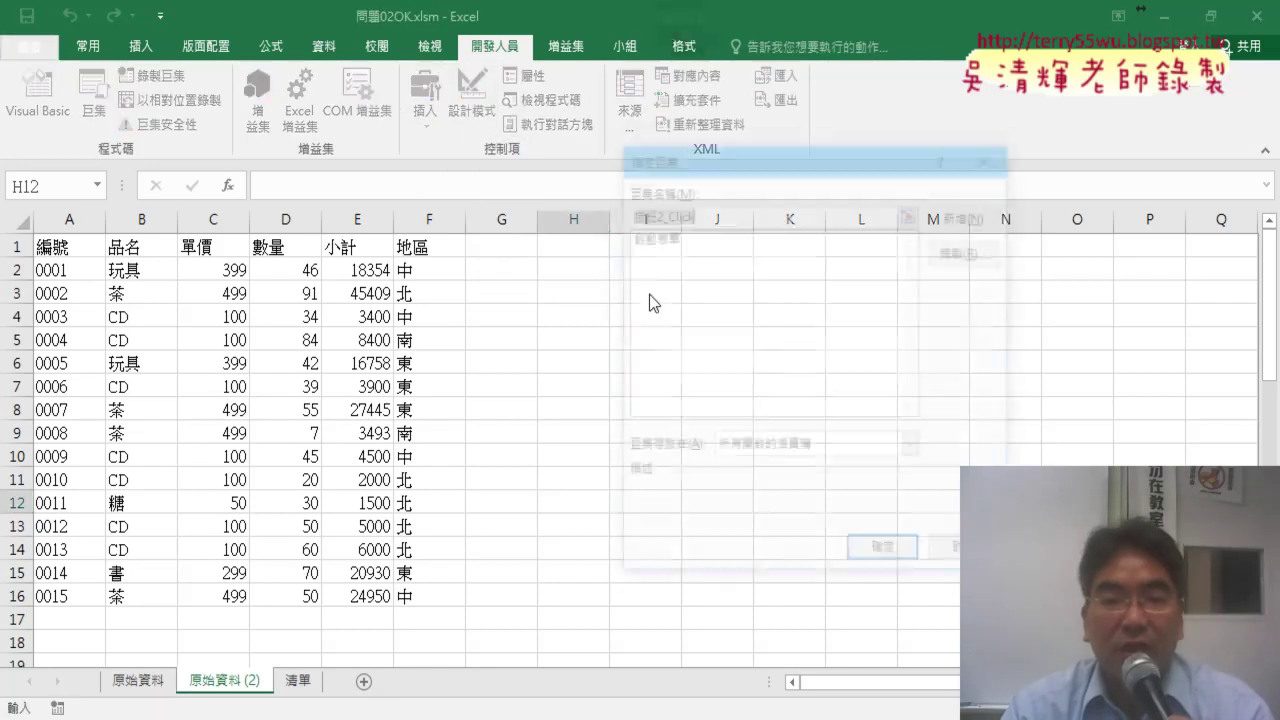
pyautogui.click(686, 238)
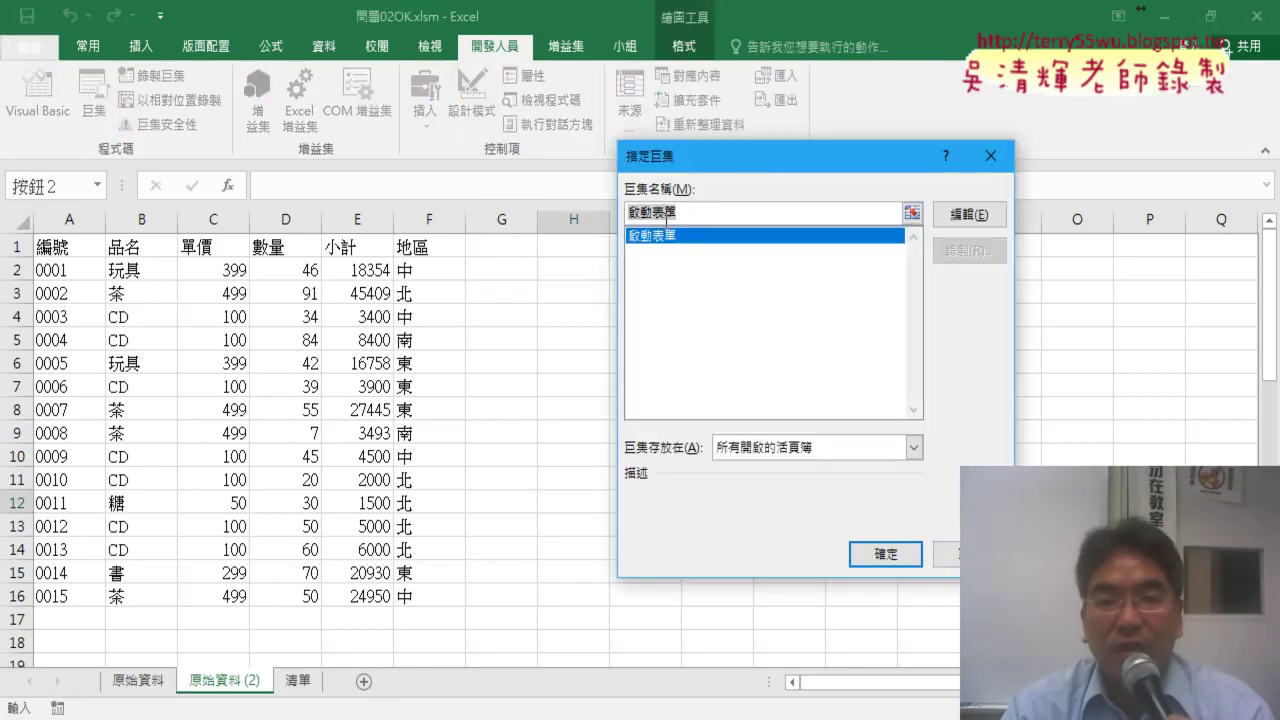
pyautogui.rightClick(665, 213)
pyautogui.click(700, 258)
pyautogui.click(885, 553)
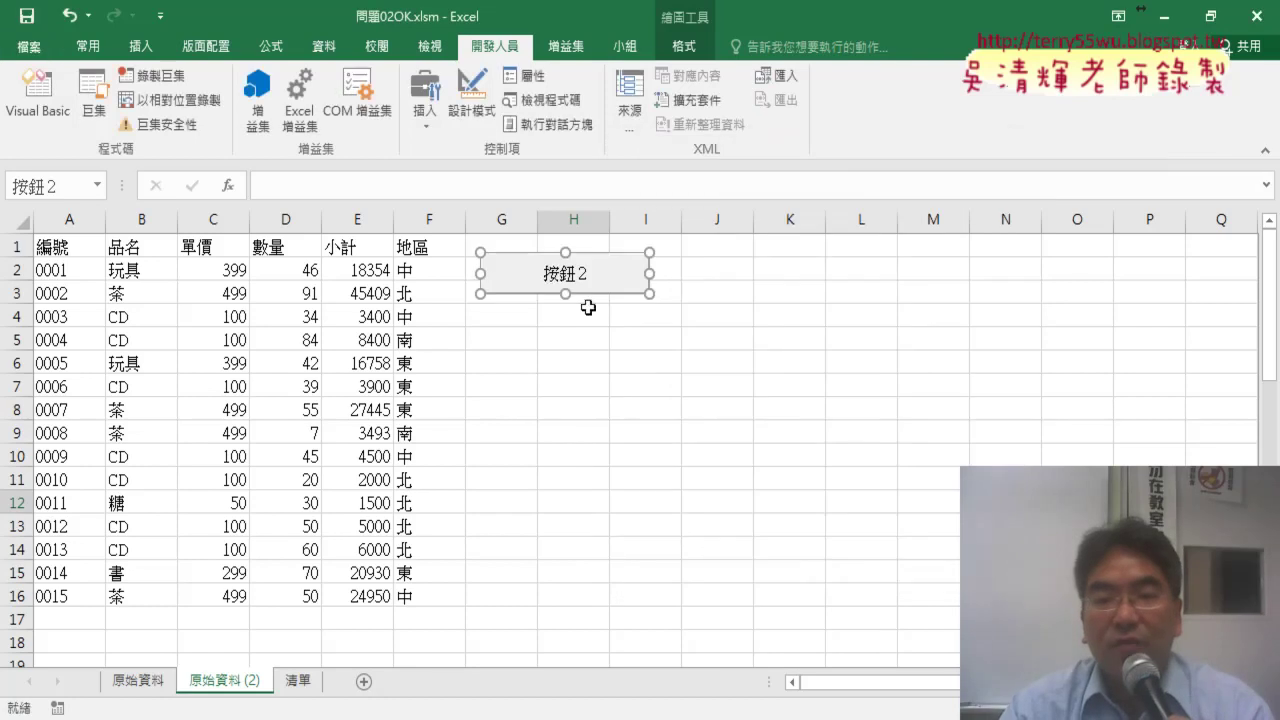
# Change the button's caption to 啟動表單
pyautogui.moveTo(546, 273); pyautogui.dragTo(588, 273)
pyautogui.press('BackSpace')
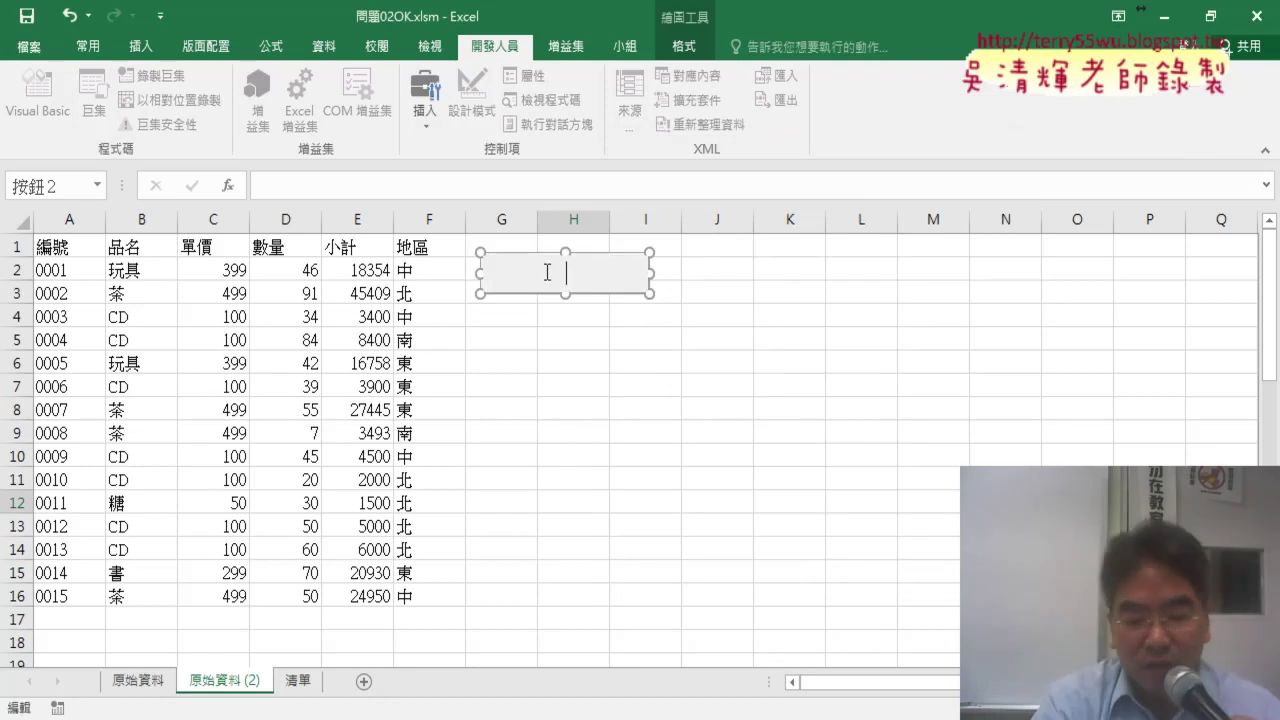
pyautogui.write('啟動表單')
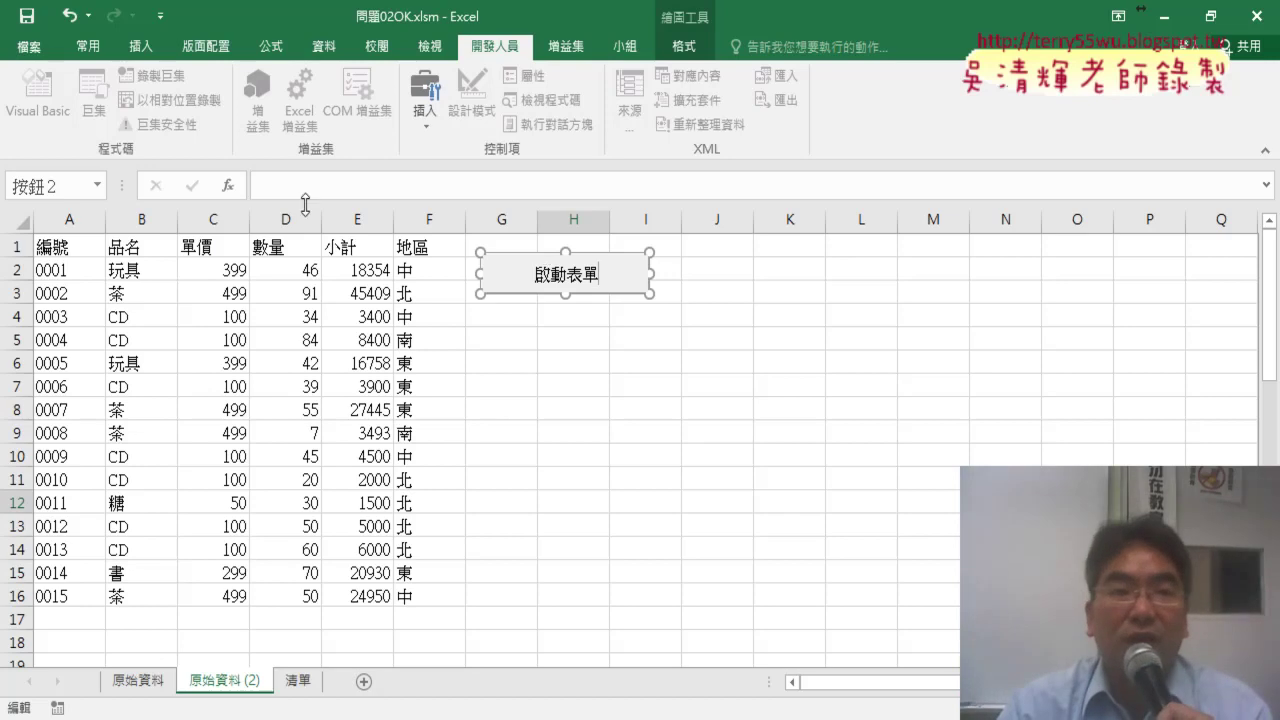
pyautogui.click(585, 340)
# Add a Workbook_Open procedure in ThisWorkbook that shows the home form, then return to Excel
pyautogui.click(38, 95)
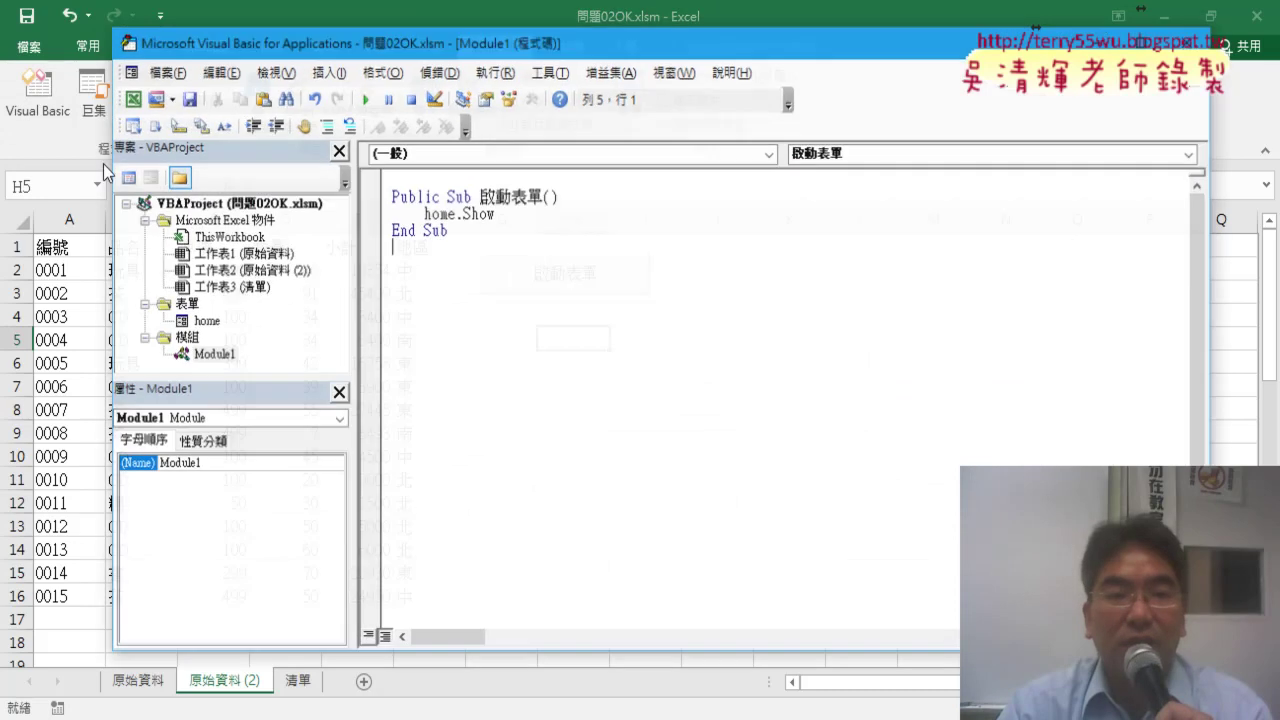
pyautogui.doubleClick(225, 229)
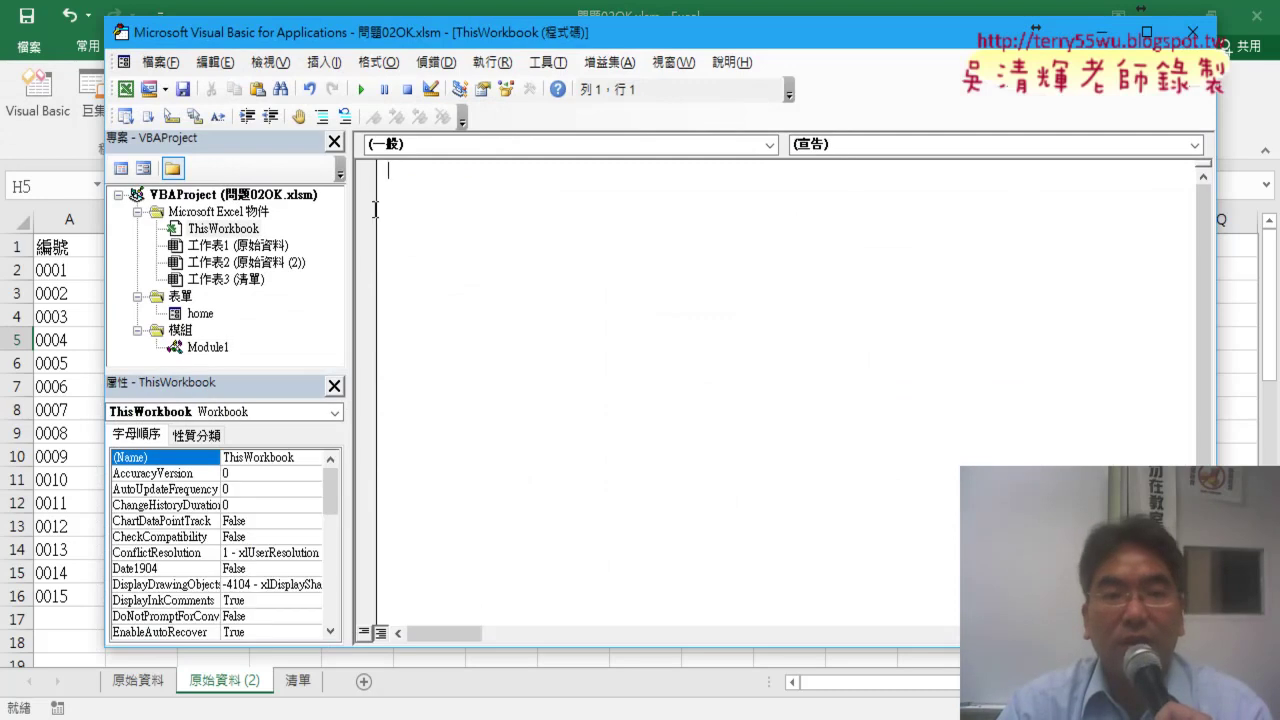
pyautogui.click(469, 150)
pyautogui.click(775, 177)
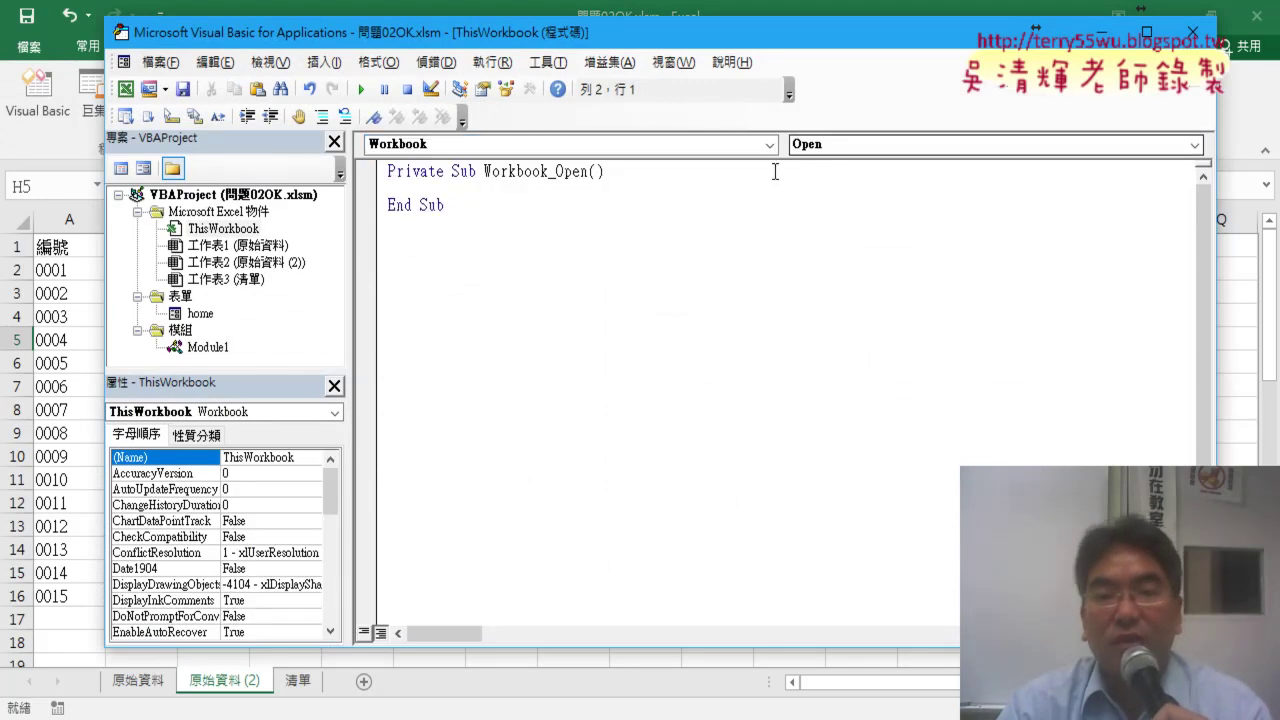
pyautogui.press('Tab')
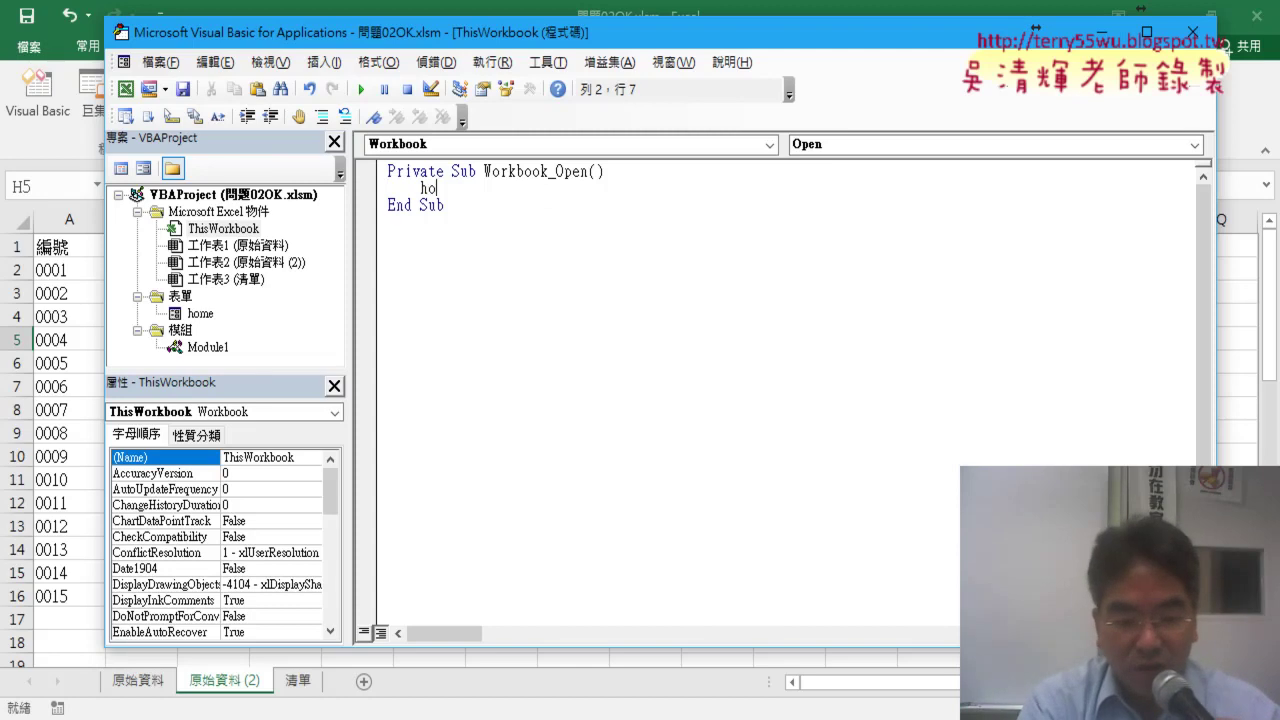
pyautogui.write('me.')
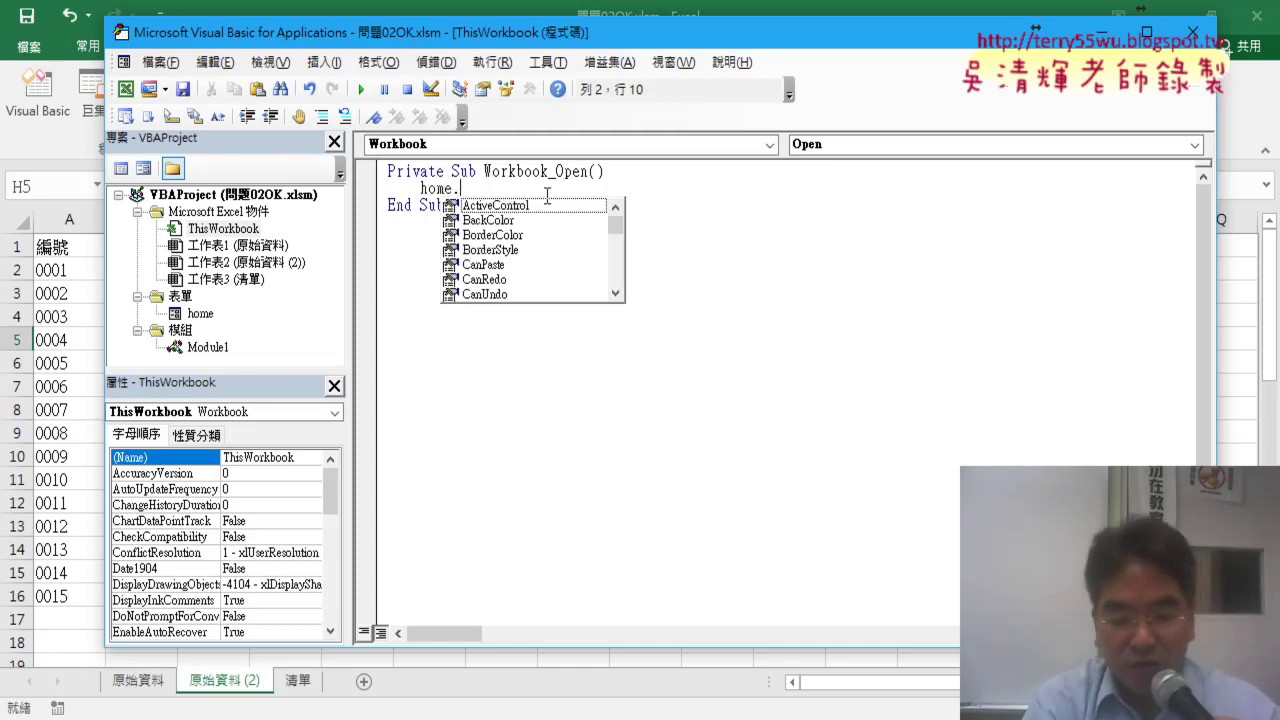
pyautogui.write('show')
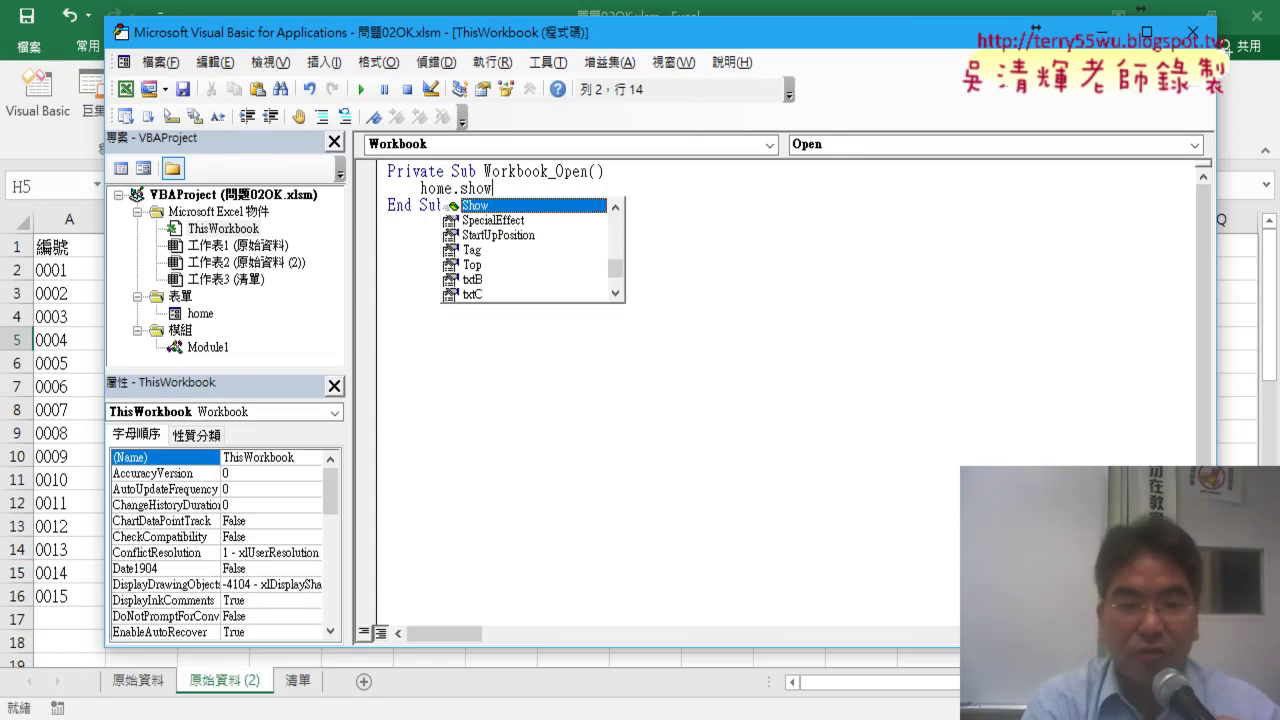
pyautogui.click(88, 295)
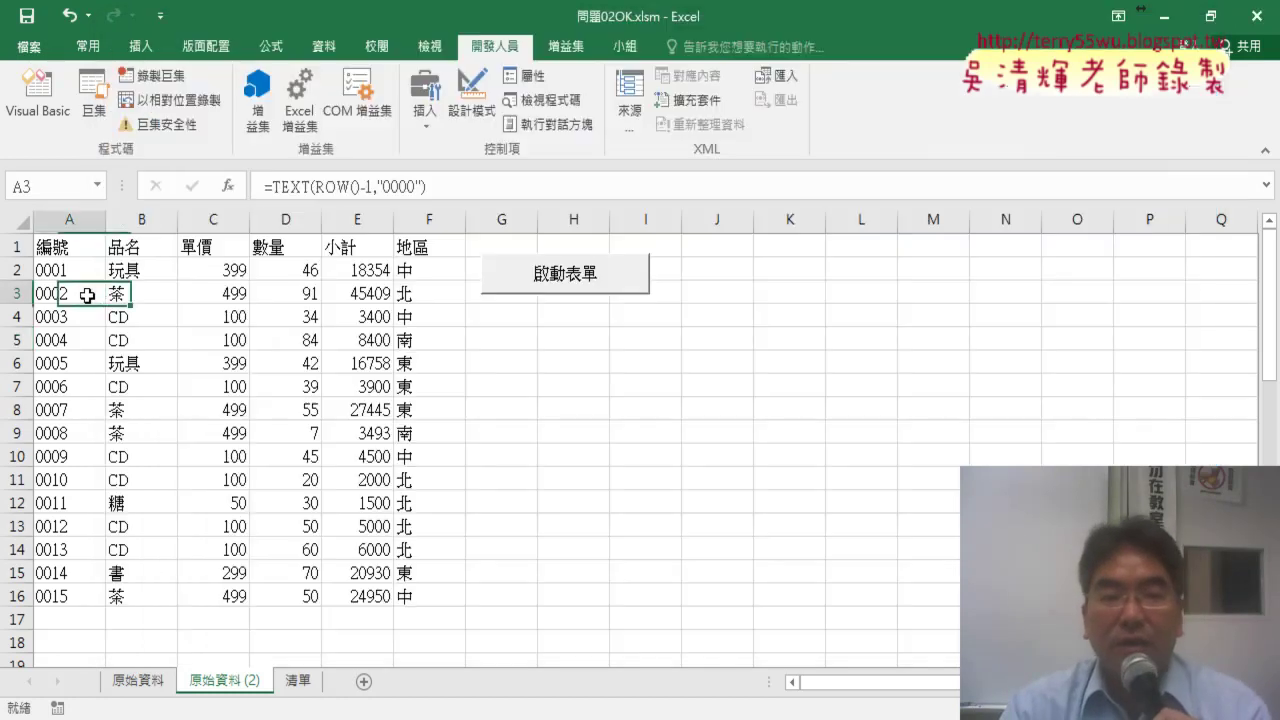
pyautogui.click(16, 223)
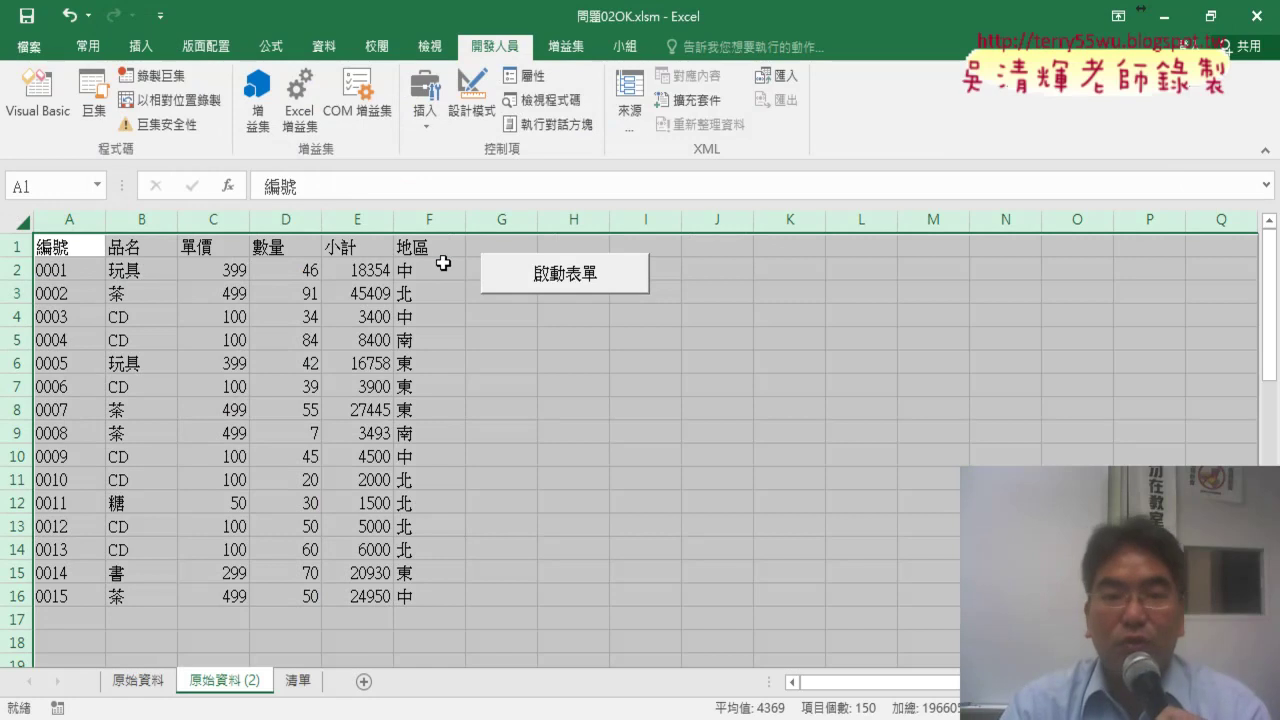
# Set all selected cells to Locked and Hidden in the Format Cells protection settings
pyautogui.rightClick(407, 286)
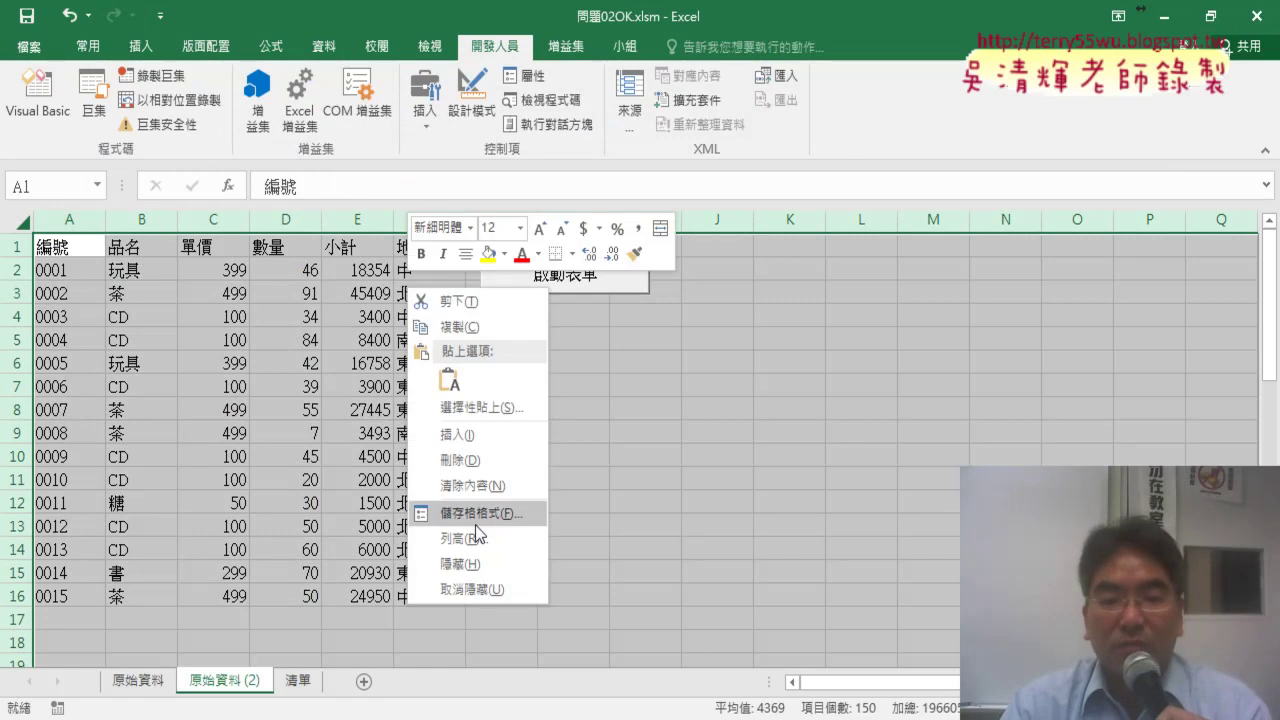
pyautogui.click(475, 518)
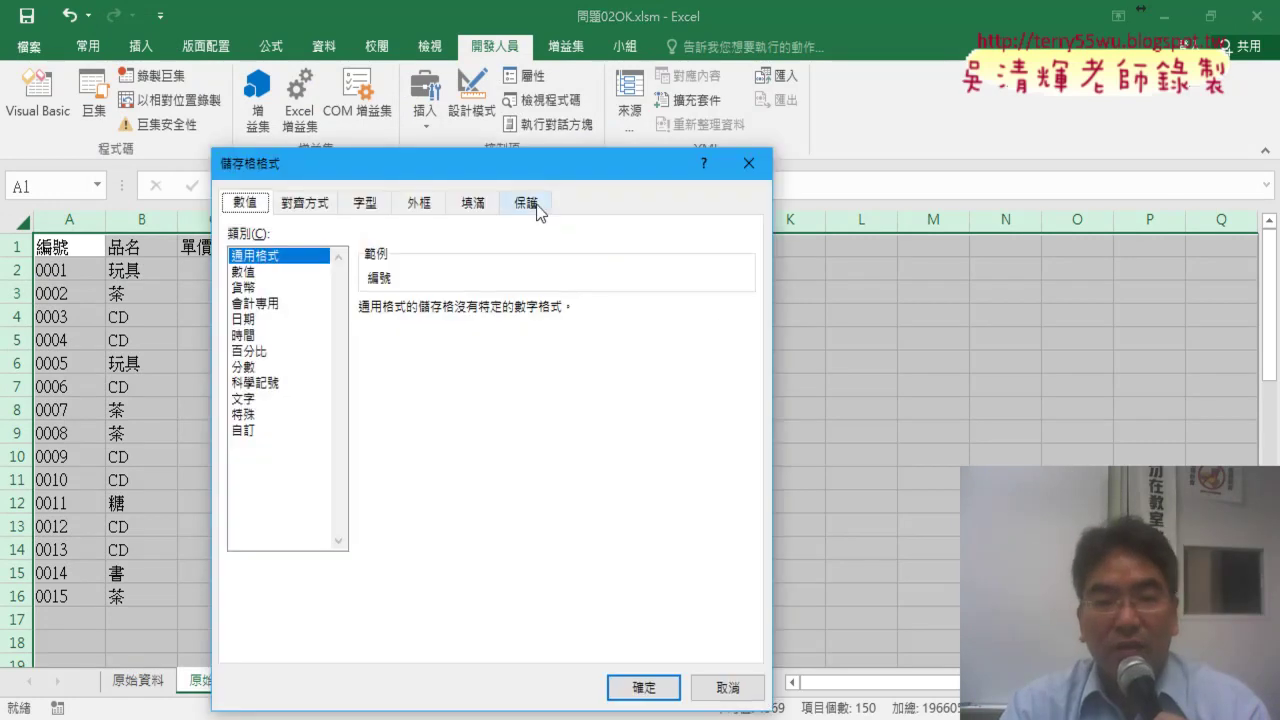
pyautogui.click(530, 204)
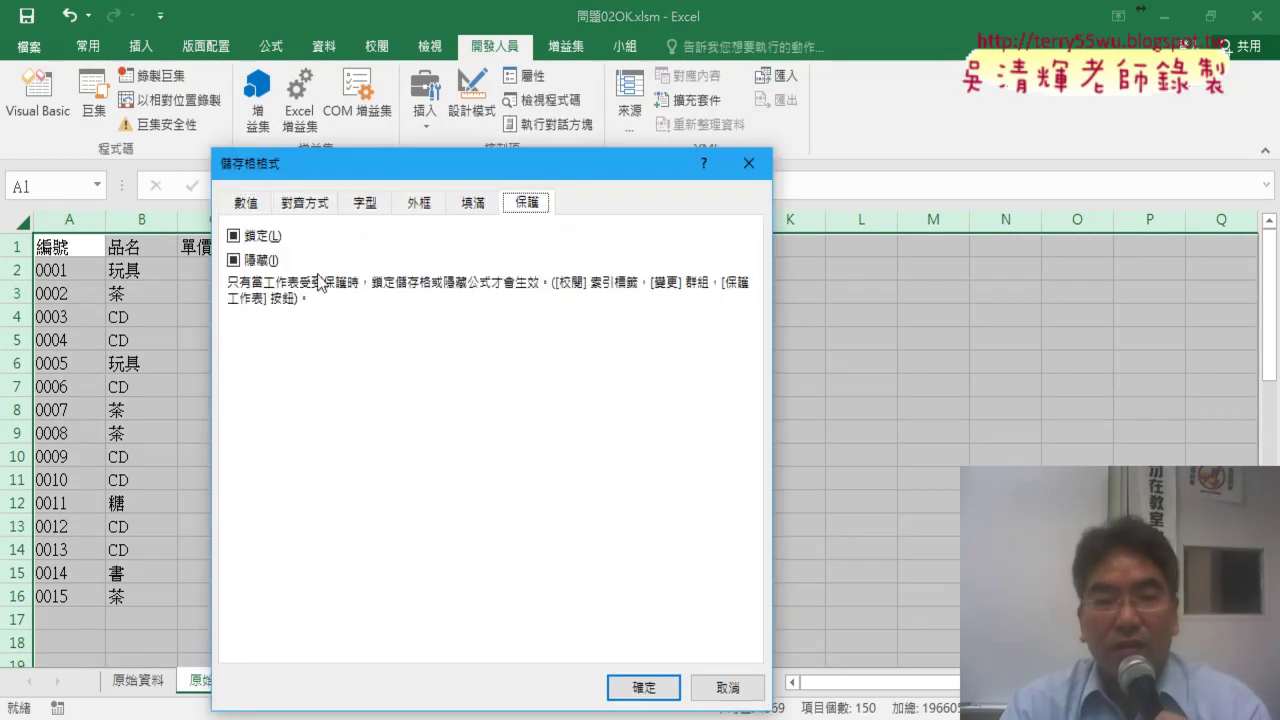
pyautogui.click(233, 236)
pyautogui.click(233, 260)
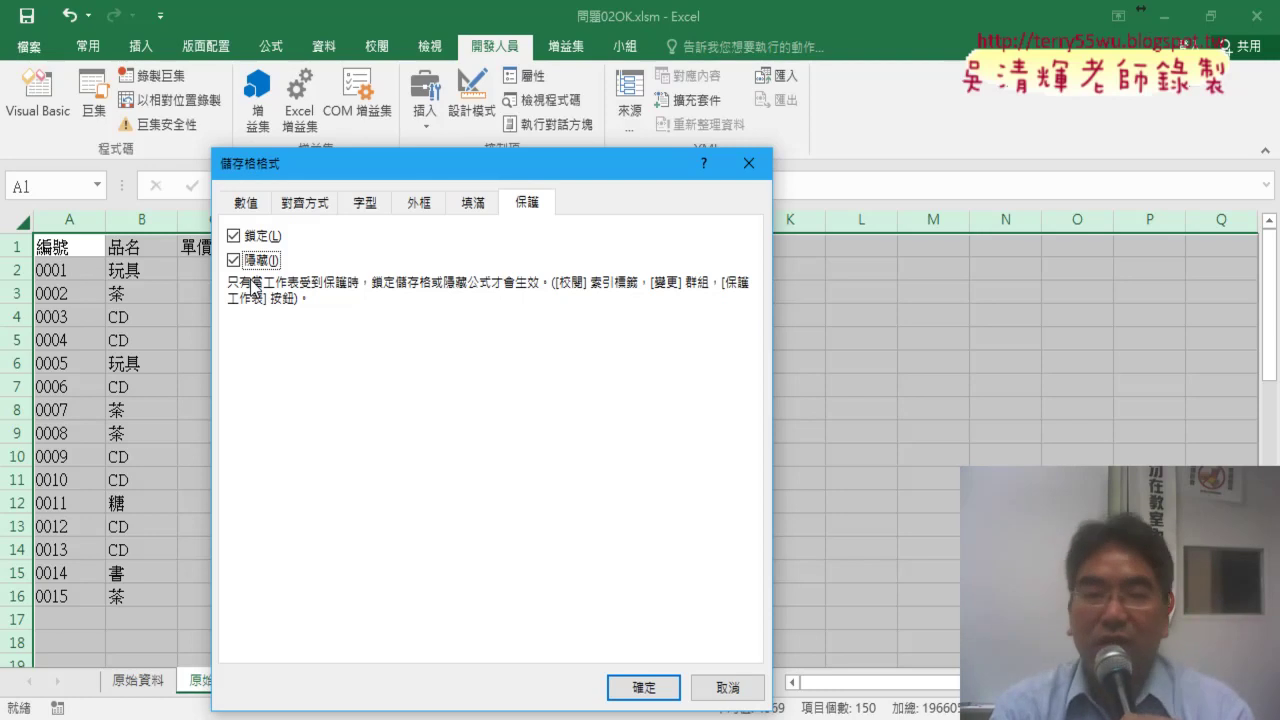
pyautogui.click(646, 688)
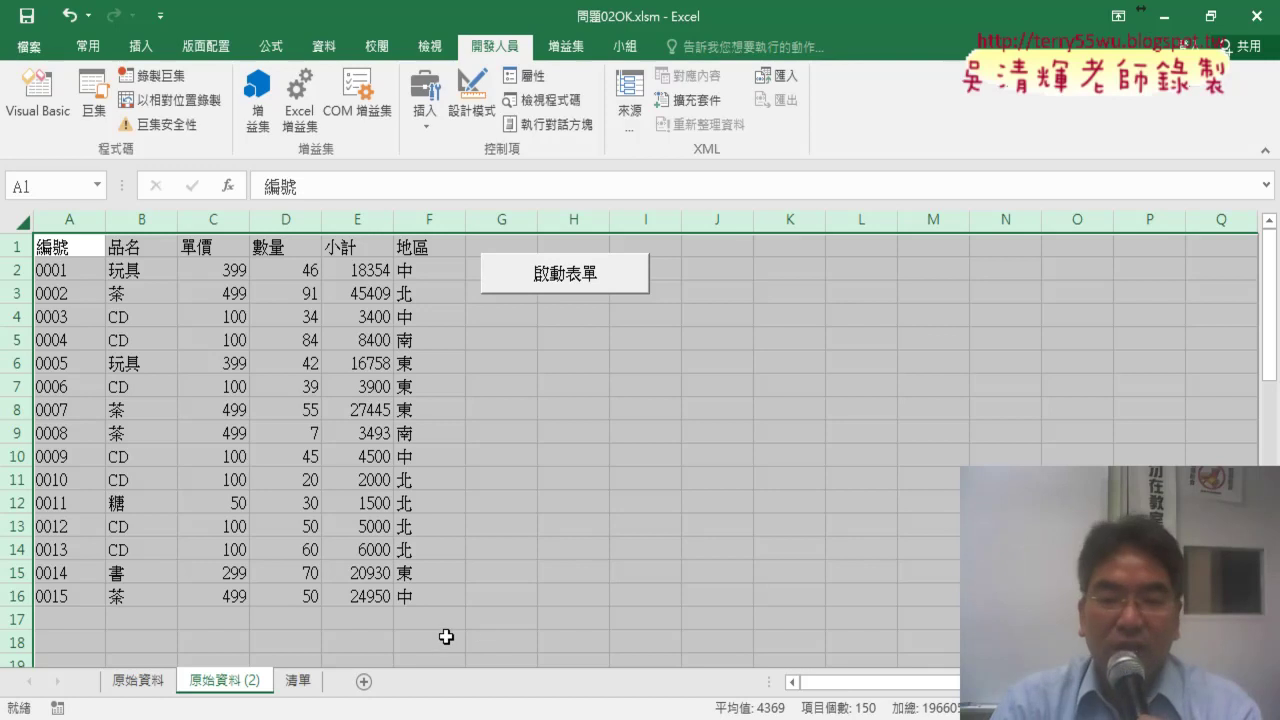
# Run the 啟動表單 macro from Module1 to display the XXX銷貨系統 form
pyautogui.click(720, 645)
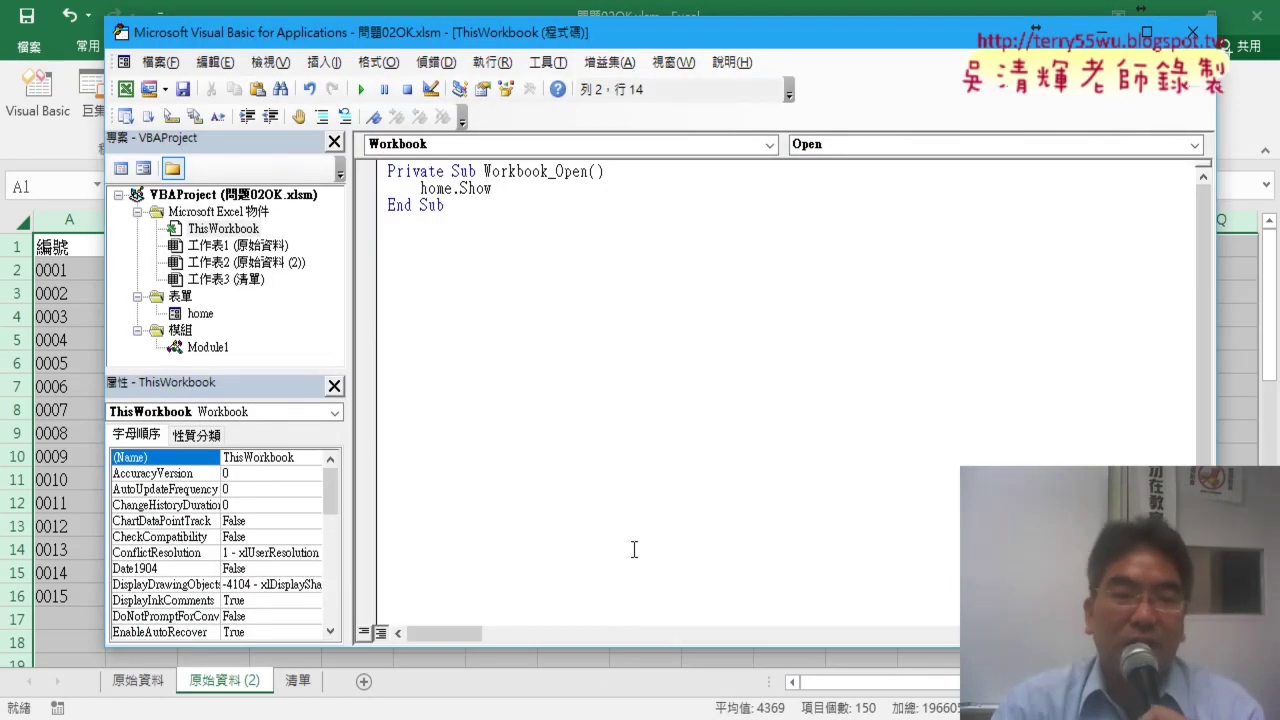
pyautogui.doubleClick(208, 348)
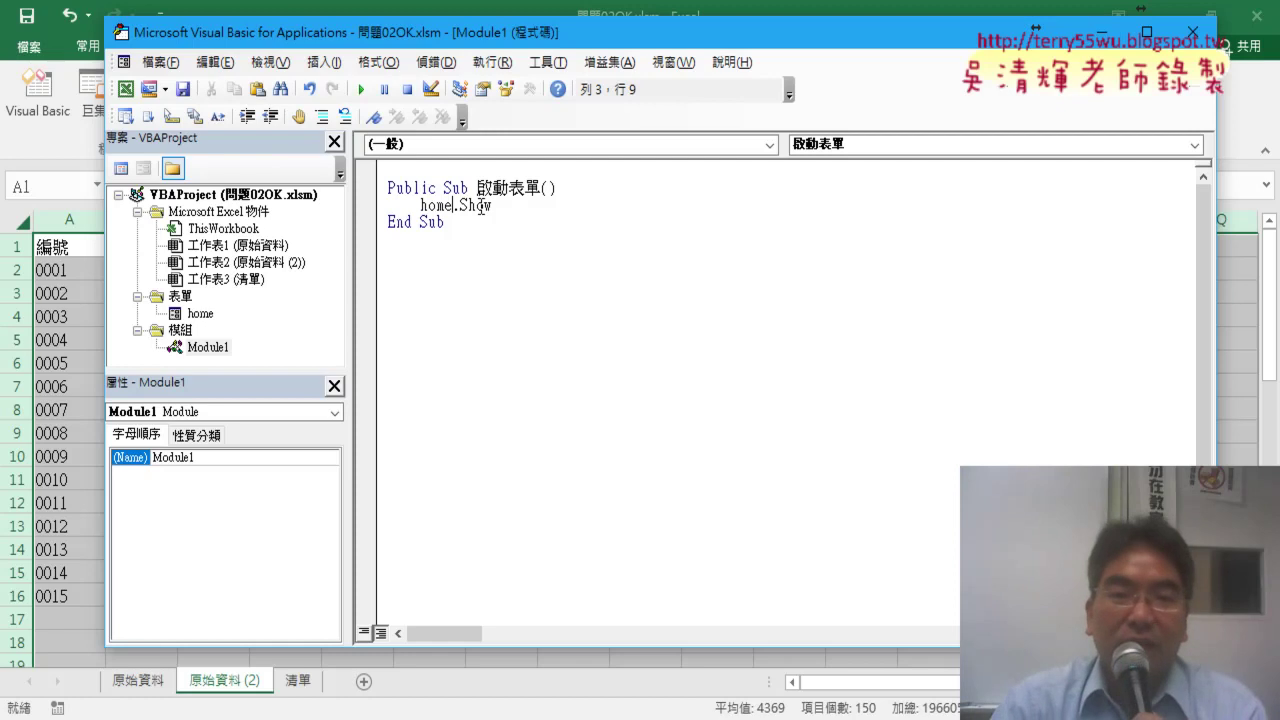
pyautogui.click(361, 89)
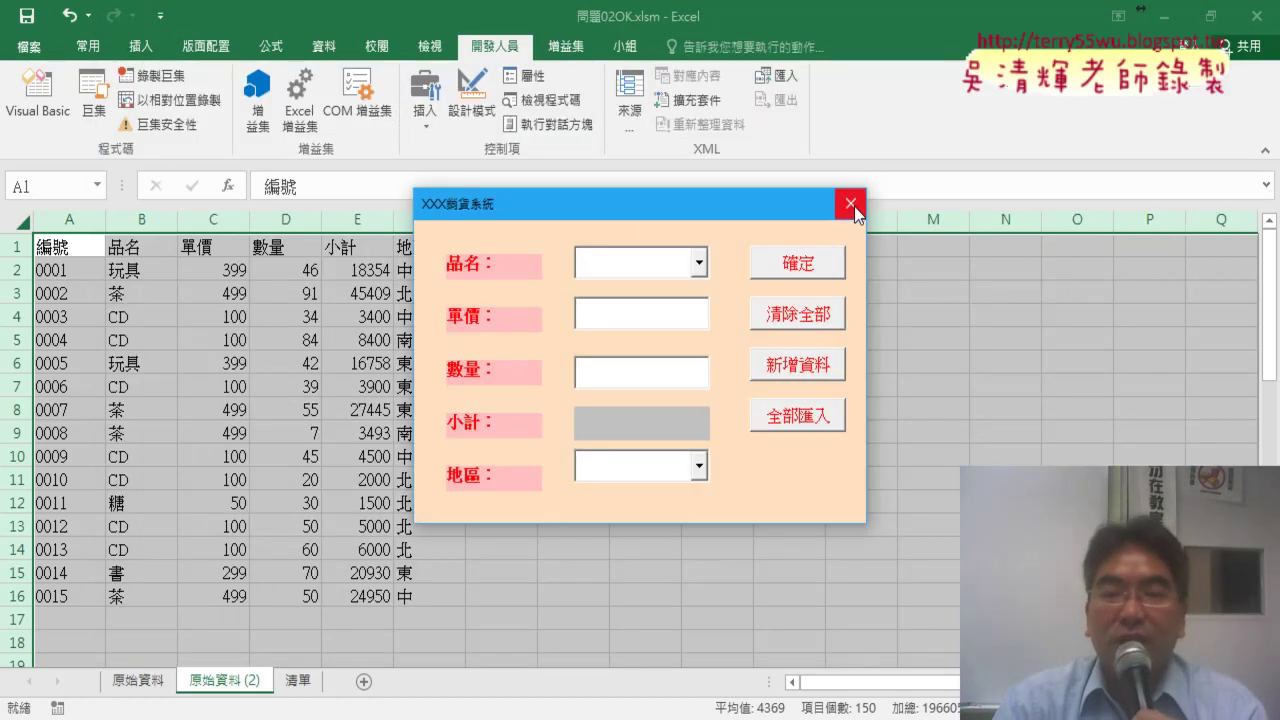
# Check that the 品名 and 地區 dropdowns are empty, then bring up the Google Docs code notes
pyautogui.click(700, 262)
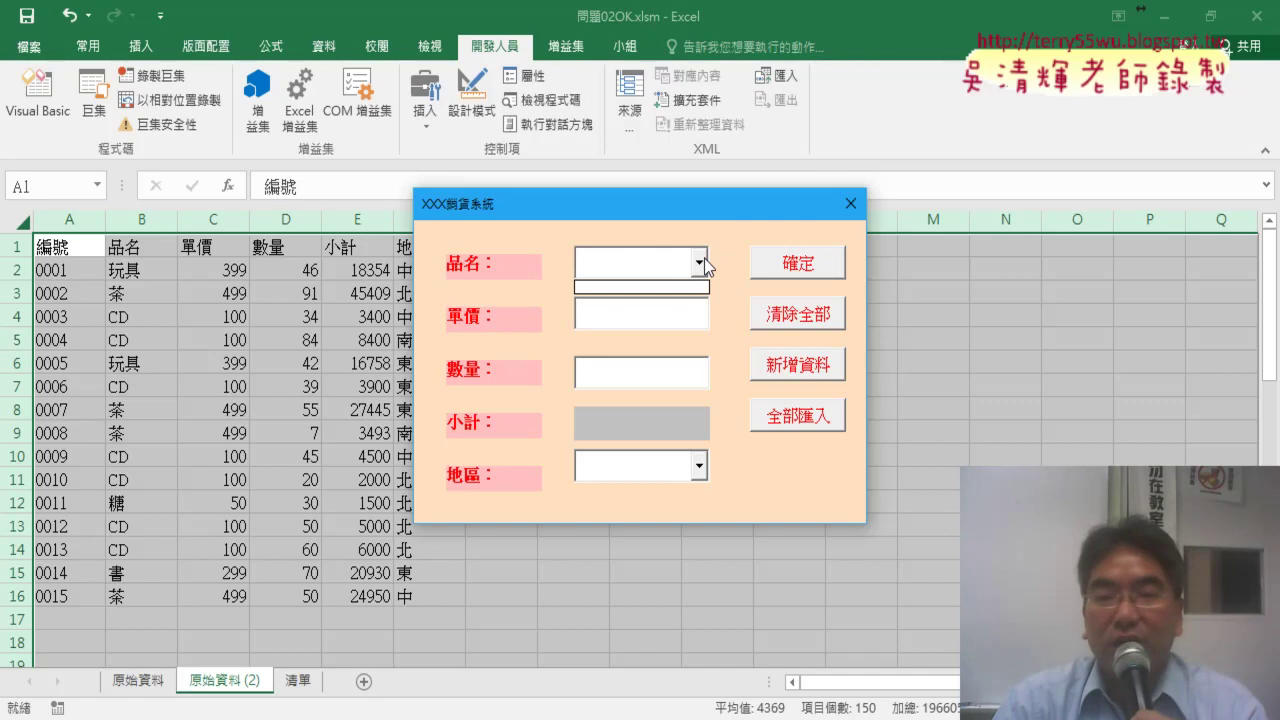
pyautogui.click(700, 468)
pyautogui.click(700, 463)
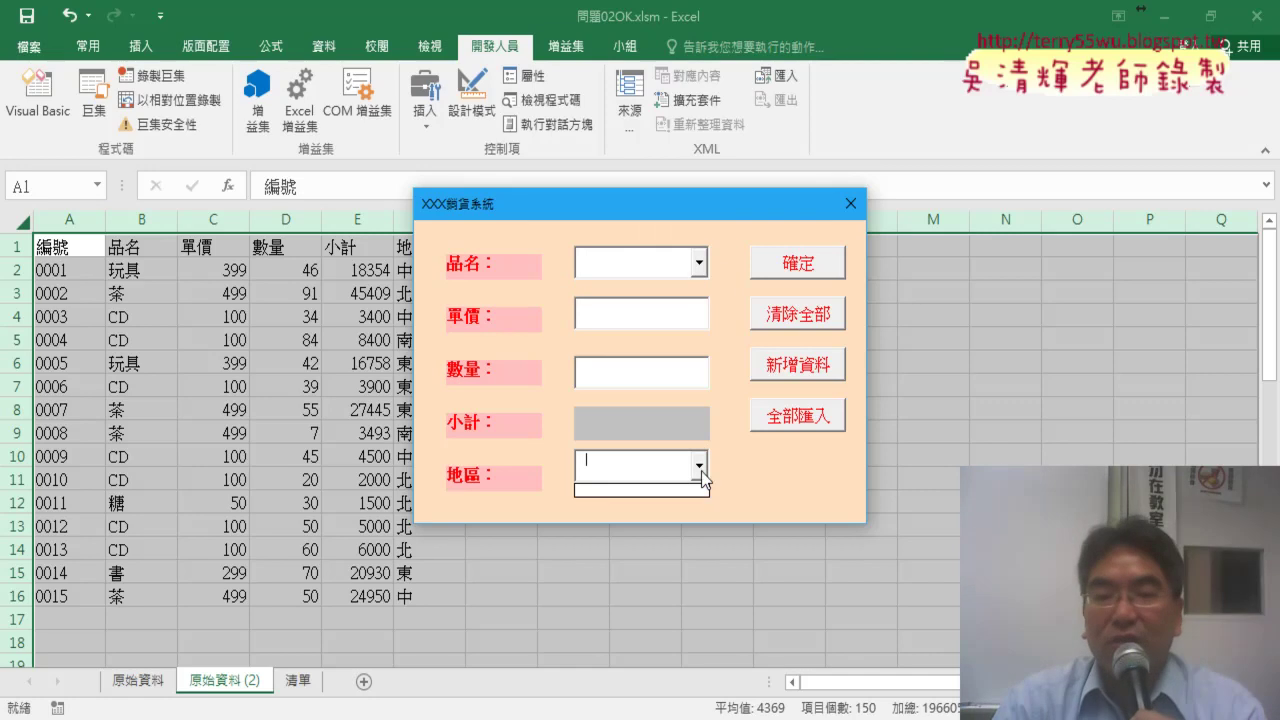
pyautogui.click(700, 264)
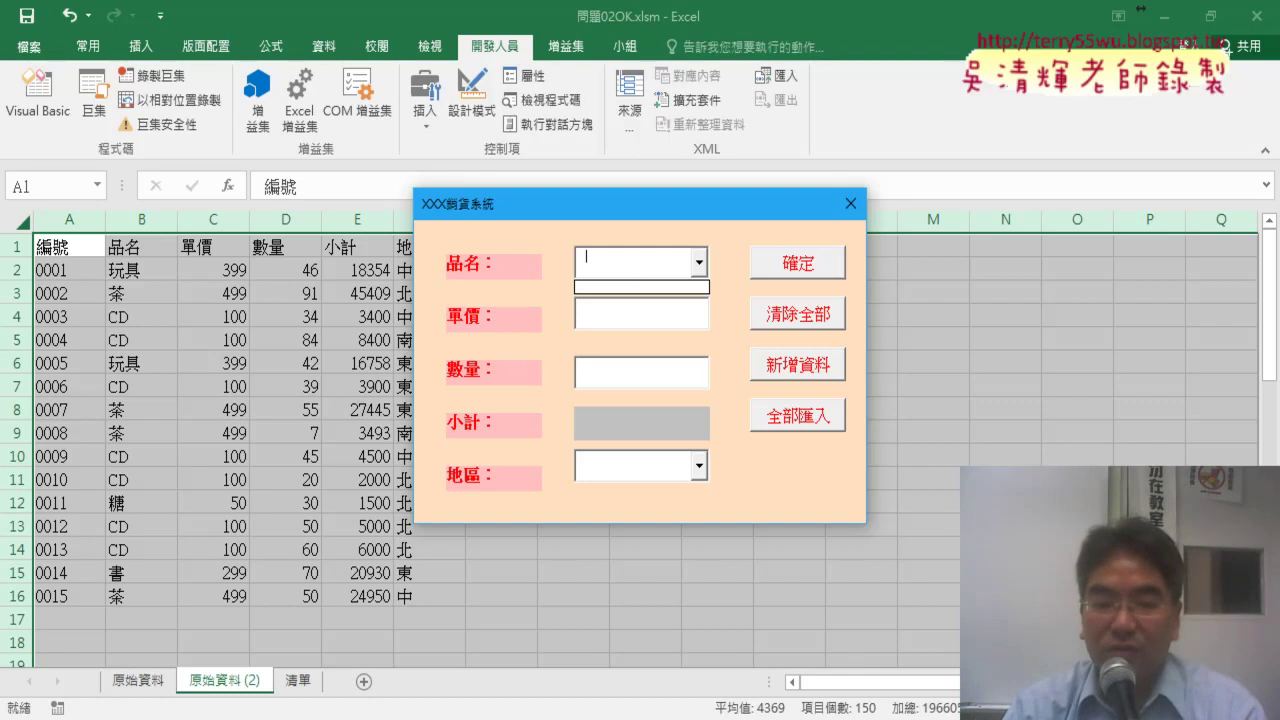
pyautogui.click(343, 700)
pyautogui.scroll(2, 440, 596)
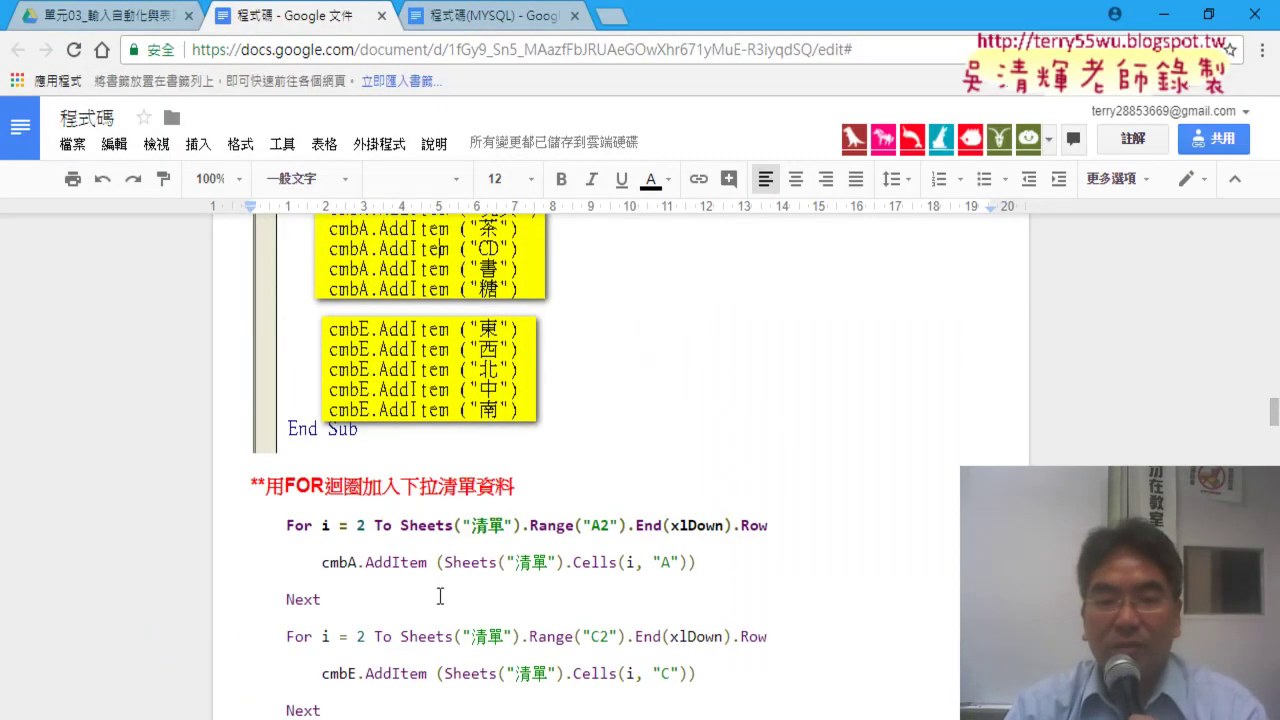
# Review the UserForm_Activate code, then close the sales form and show Excel's 清單 sheet
pyautogui.scroll(3, 440, 596)
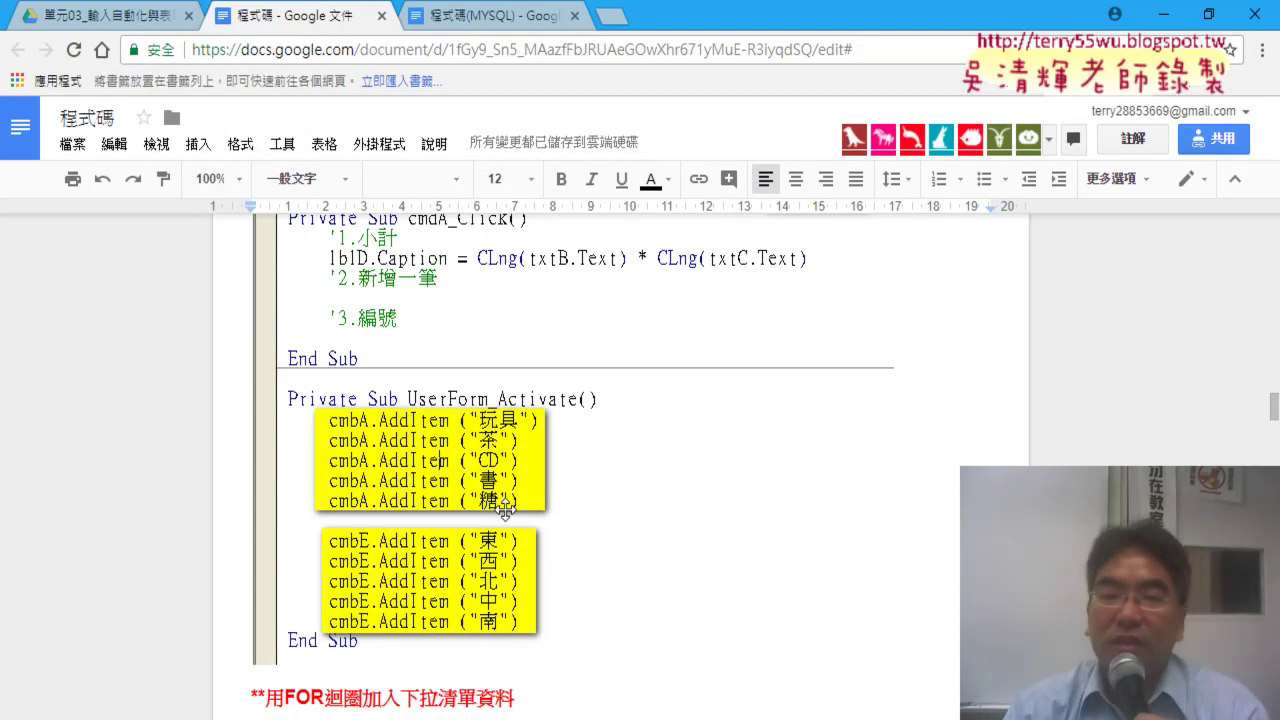
pyautogui.click(1160, 14)
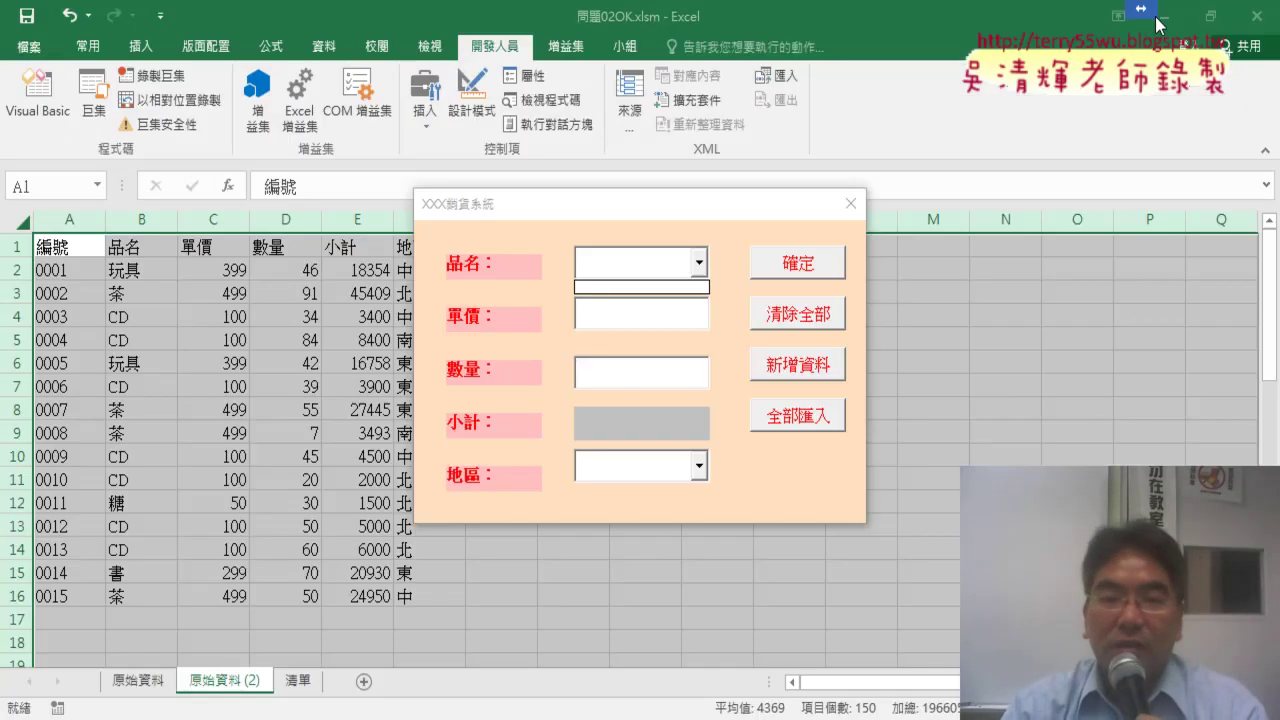
pyautogui.click(850, 198)
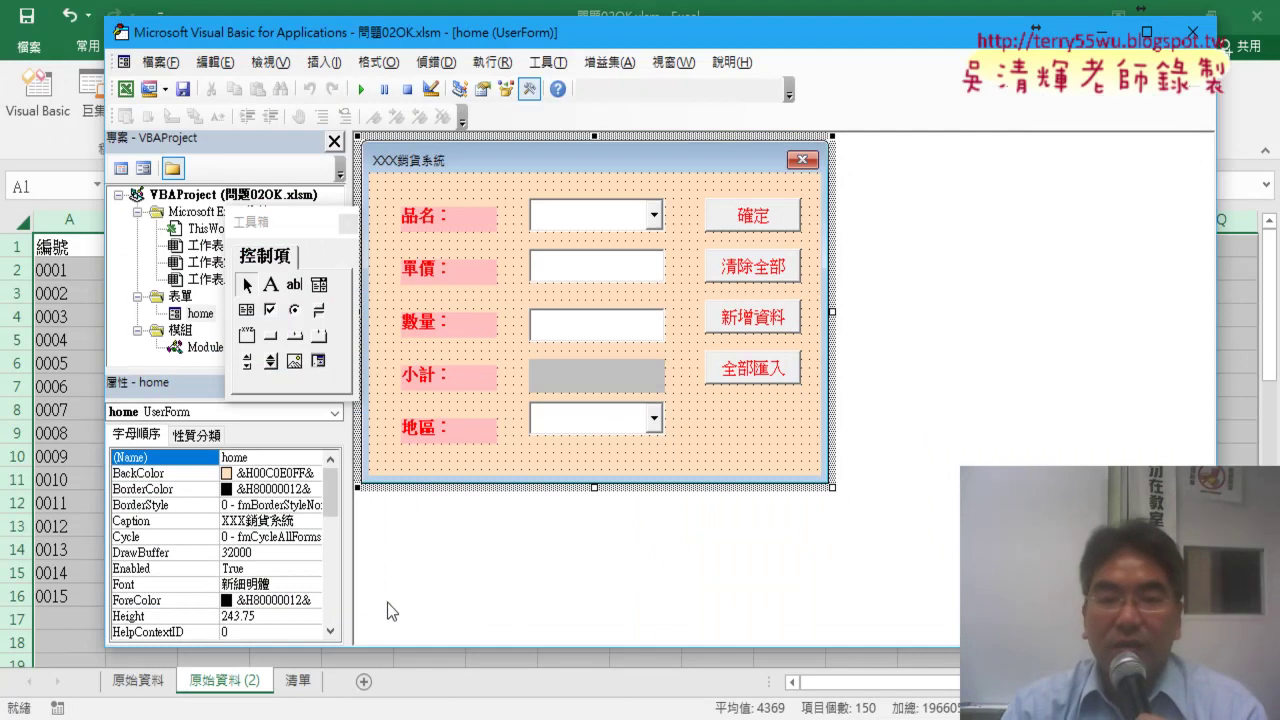
pyautogui.click(302, 683)
# Select the product names in A2:A6 and the region names in column C of 清單
pyautogui.click(55, 255)
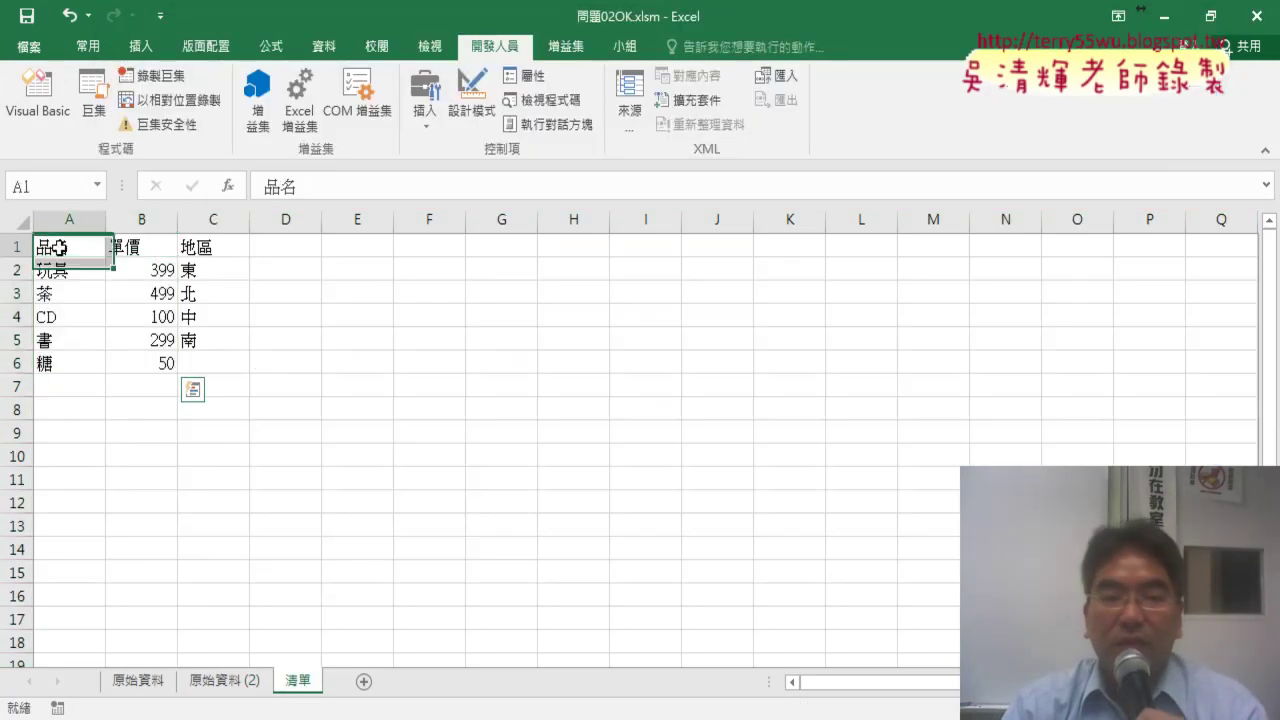
pyautogui.moveTo(57, 270); pyautogui.dragTo(62, 361)
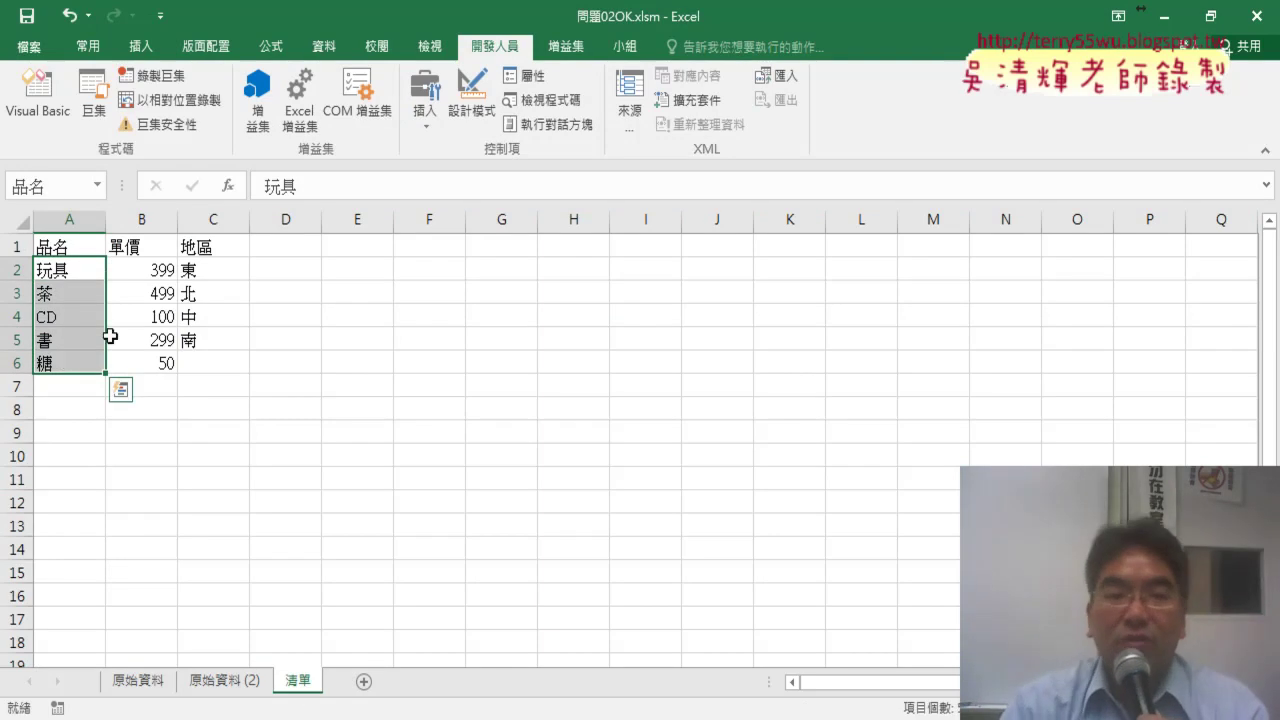
pyautogui.click(220, 268)
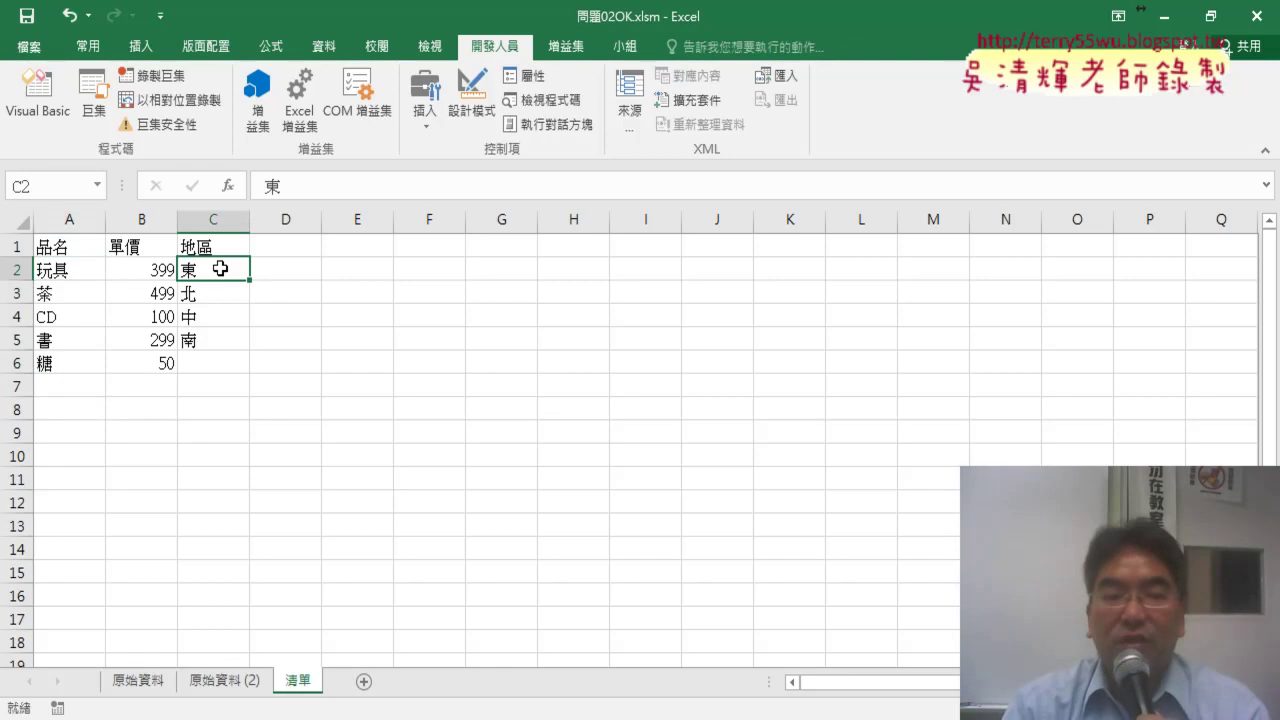
pyautogui.moveTo(220, 268); pyautogui.dragTo(218, 340)
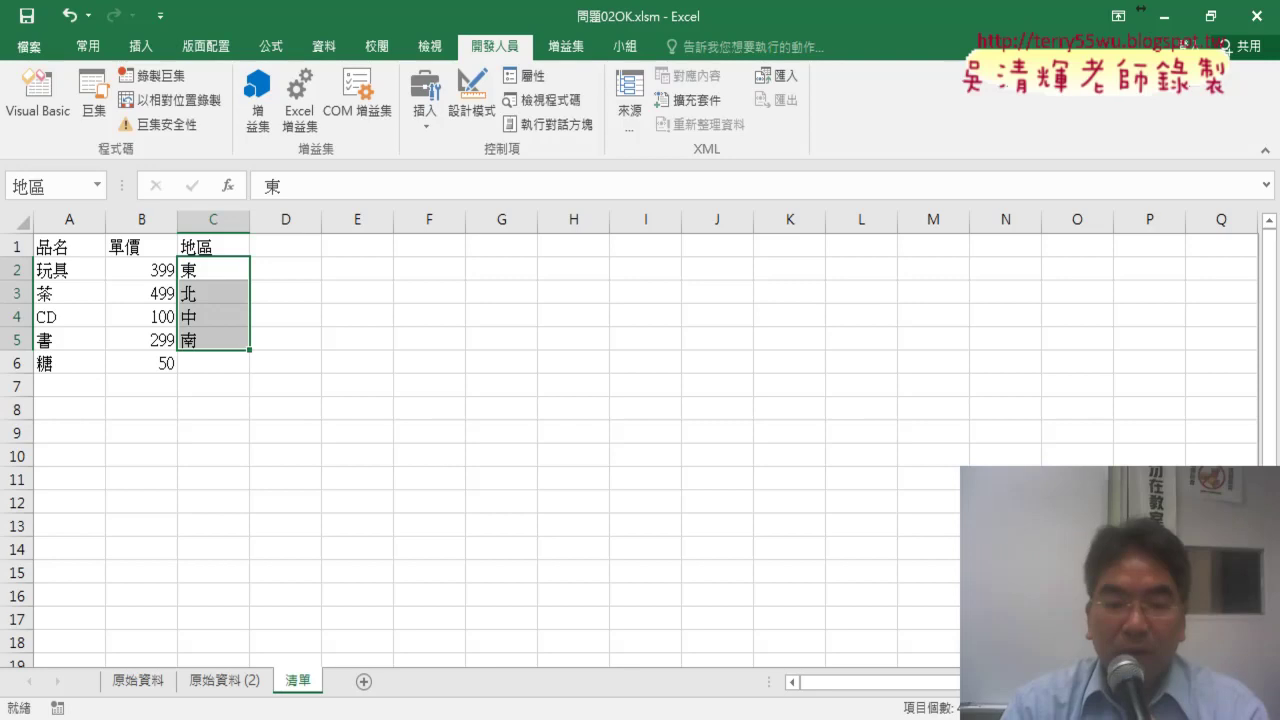
# Scroll the Google Docs notes to the For loops that fill cmbA and cmbE
pyautogui.click(337, 680)
pyautogui.scroll(-2, 507, 447)
pyautogui.scroll(-1, 507, 447)
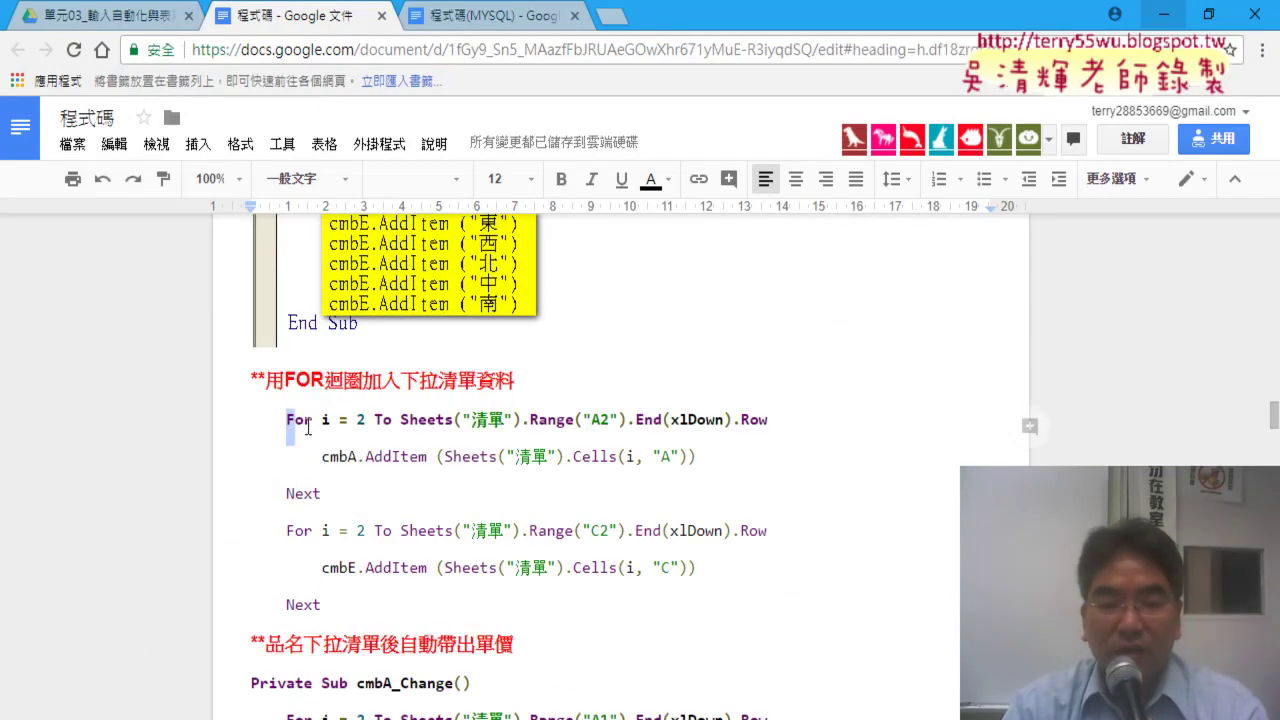
# Inspect the two FOR loops in the notes, highlighting the Sheets("清單") and cmbA cell references
pyautogui.moveTo(286, 418); pyautogui.dragTo(343, 604)
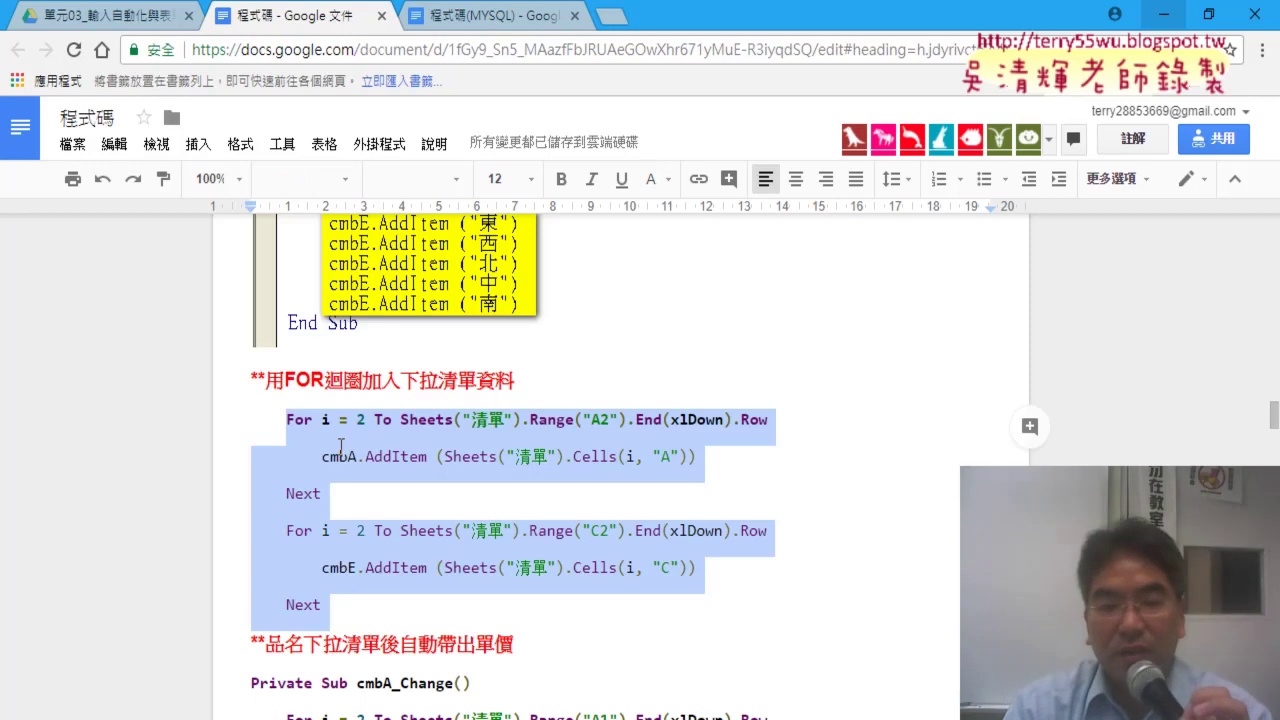
pyautogui.click(394, 425)
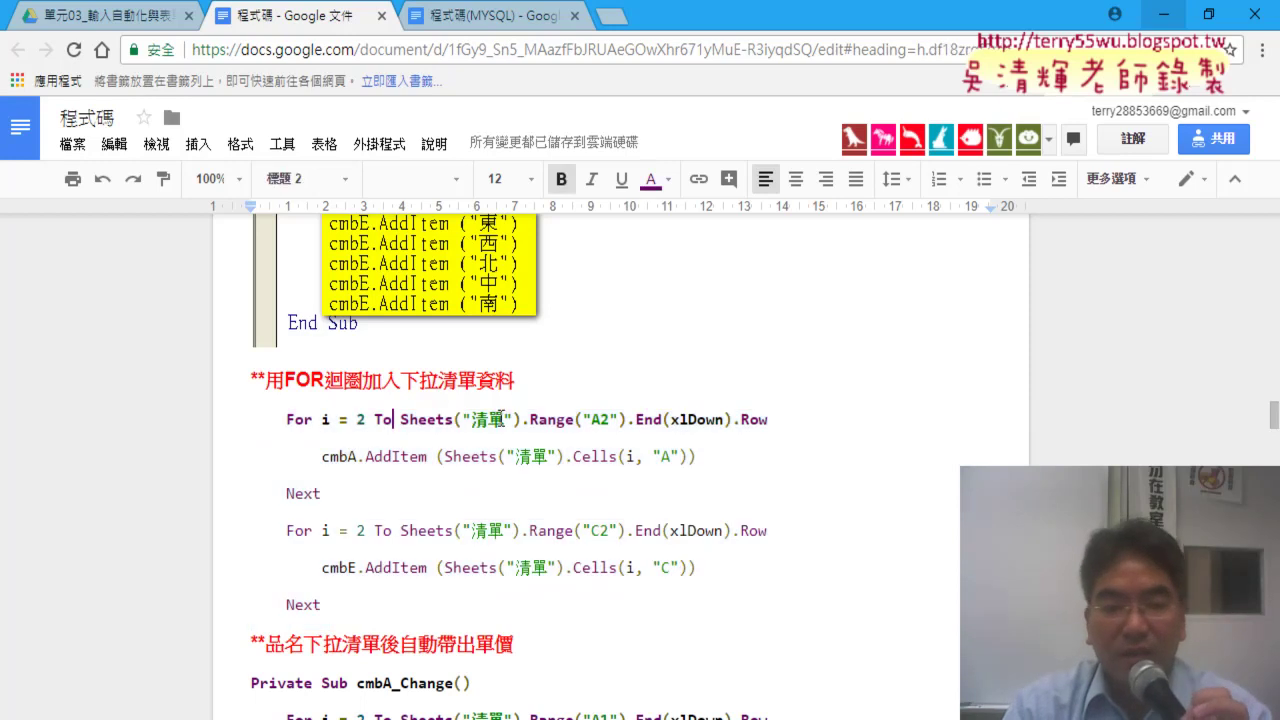
pyautogui.moveTo(401, 420); pyautogui.dragTo(513, 424)
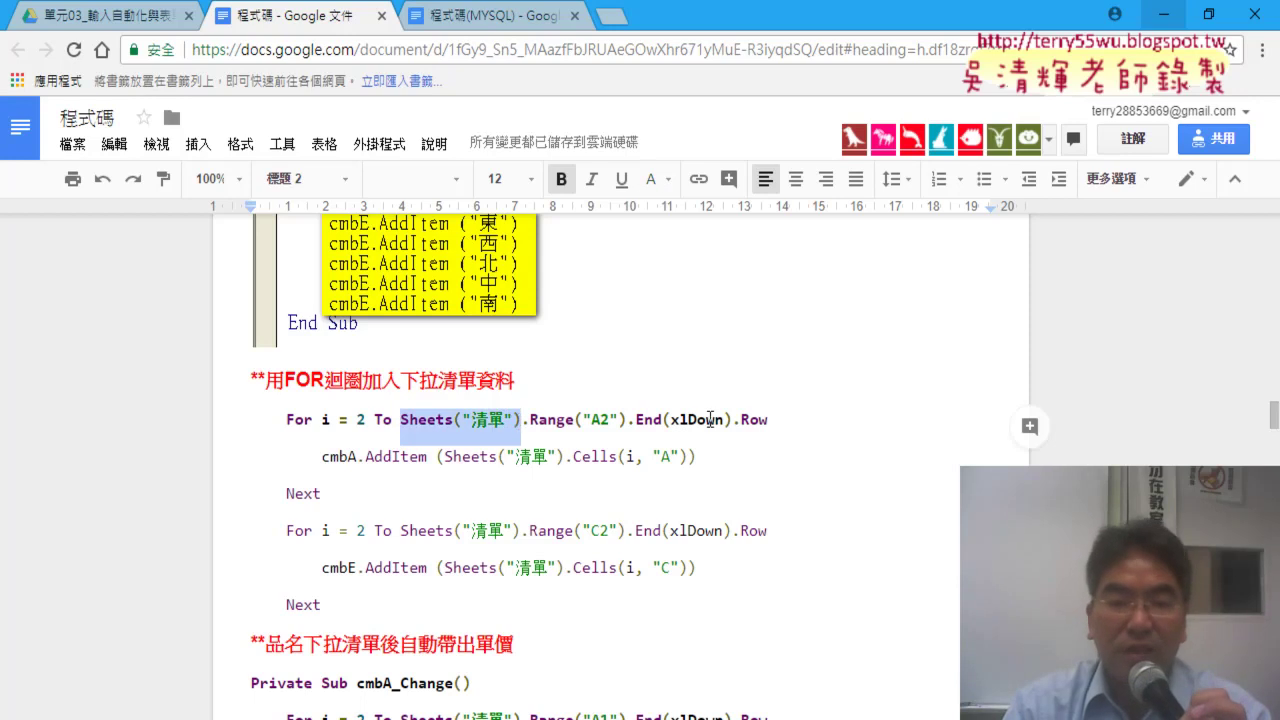
pyautogui.moveTo(767, 420); pyautogui.dragTo(427, 420)
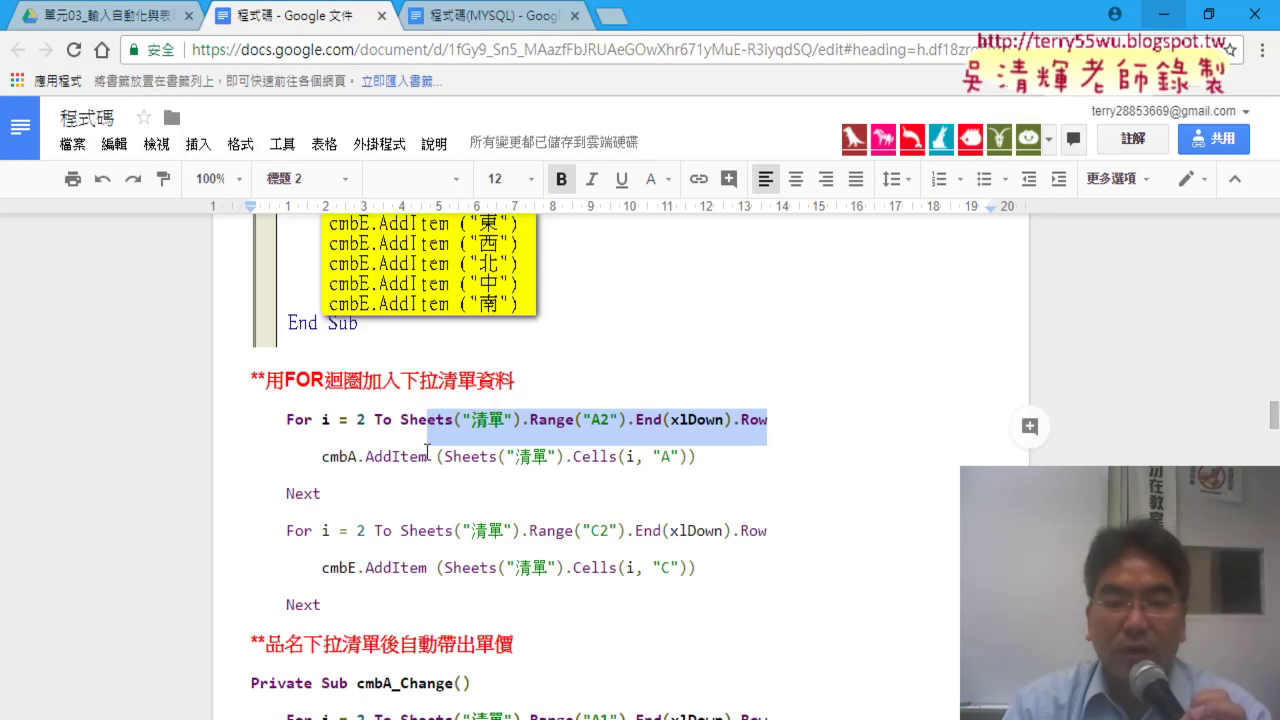
pyautogui.click(513, 456)
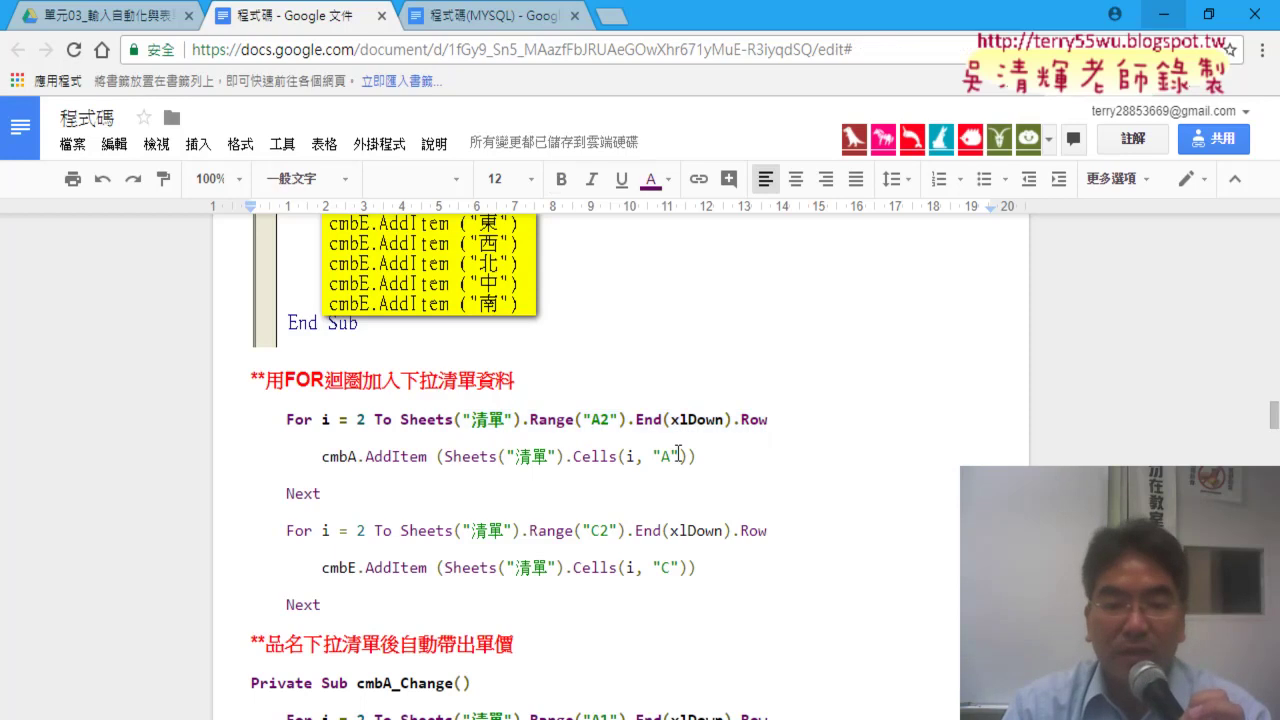
pyautogui.moveTo(679, 455); pyautogui.dragTo(545, 453)
pyautogui.click(386, 456)
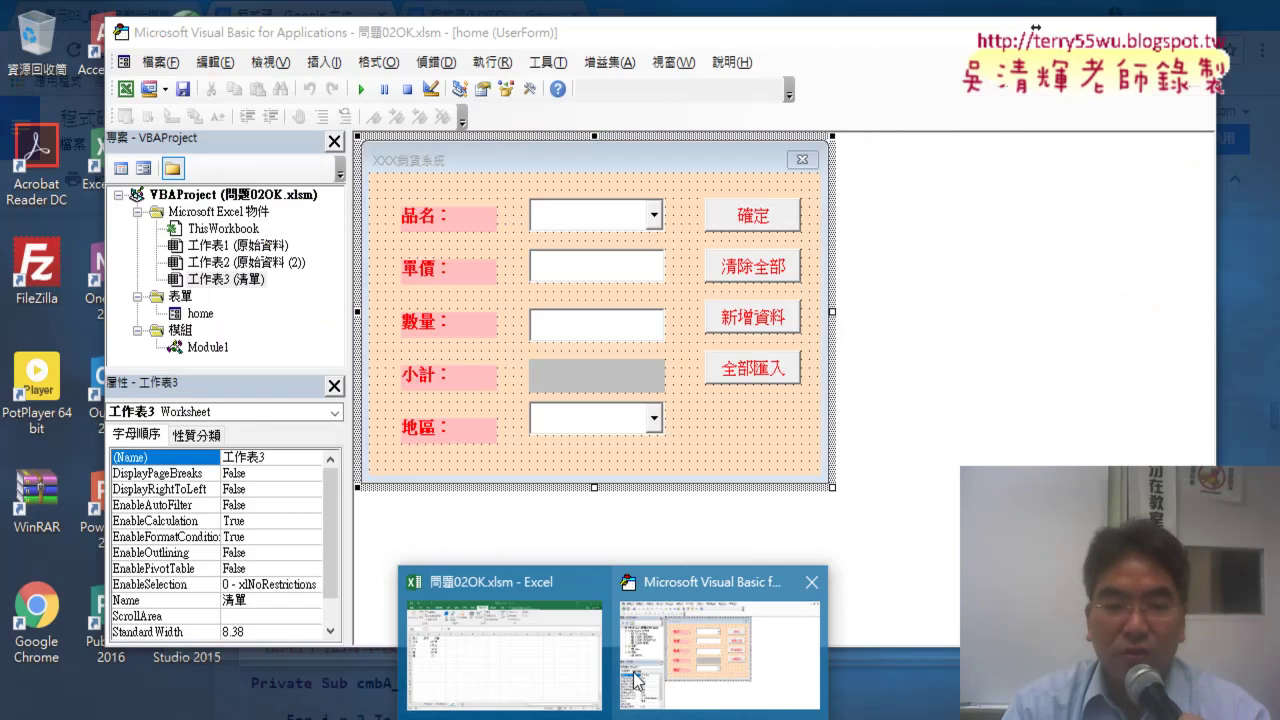
# Check the regions in column C of 清單, from 東 in C2 to 南 in C5
pyautogui.click(554, 663)
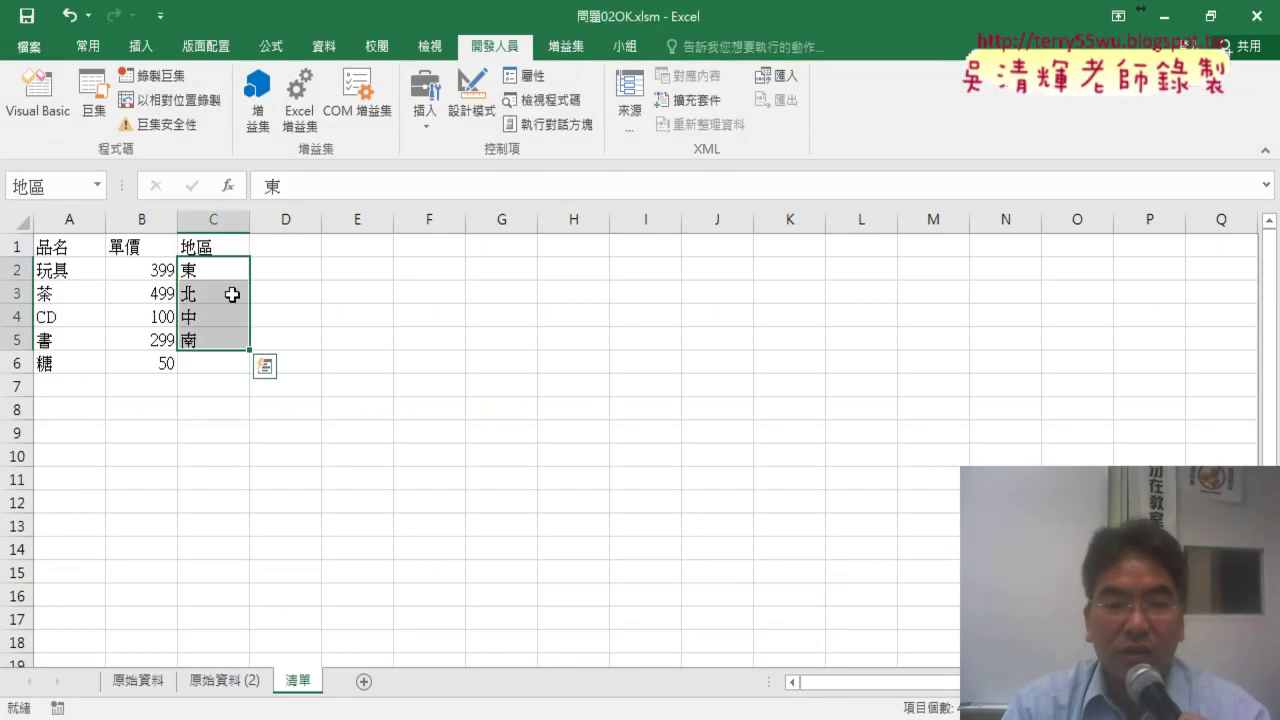
pyautogui.click(207, 222)
pyautogui.click(209, 272)
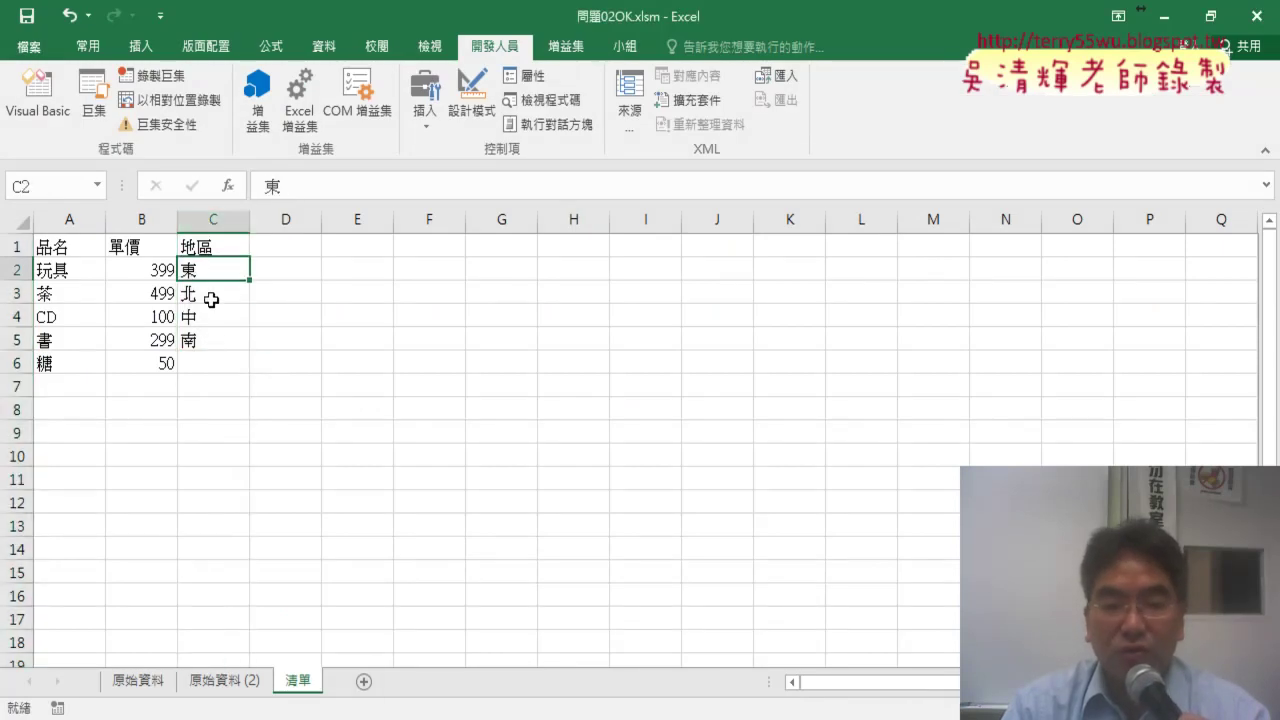
pyautogui.click(215, 341)
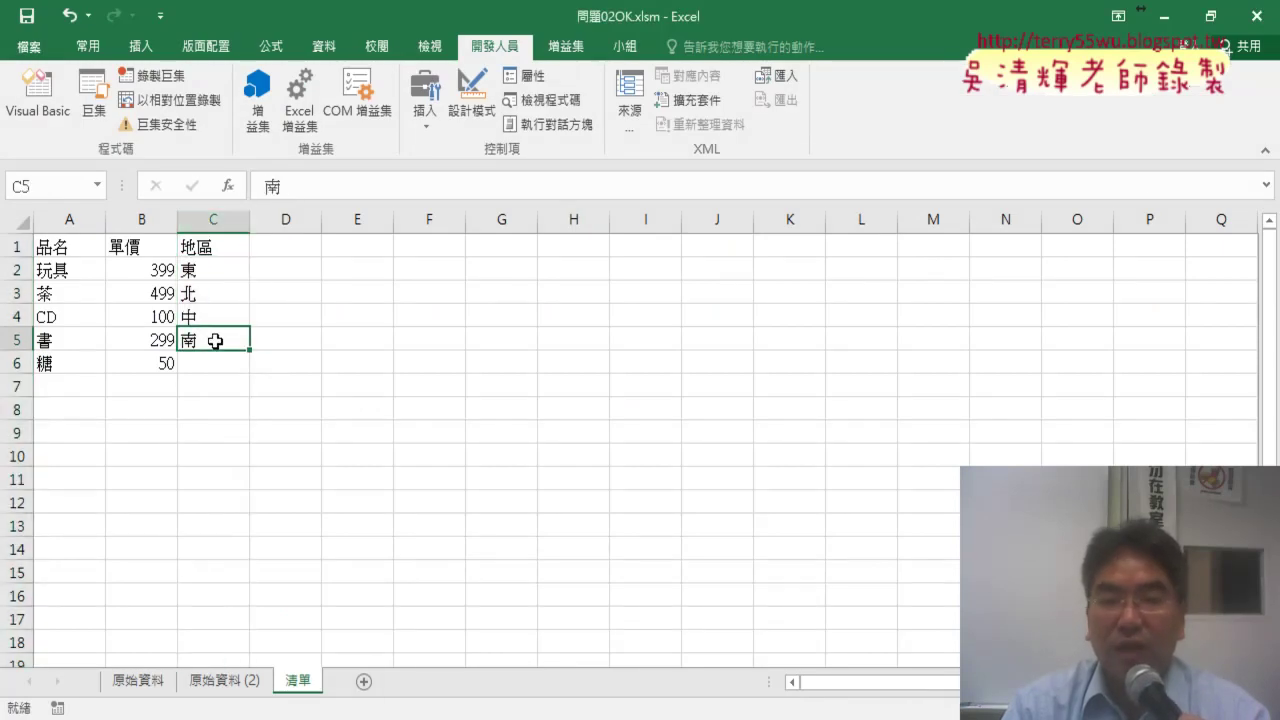
pyautogui.click(1164, 16)
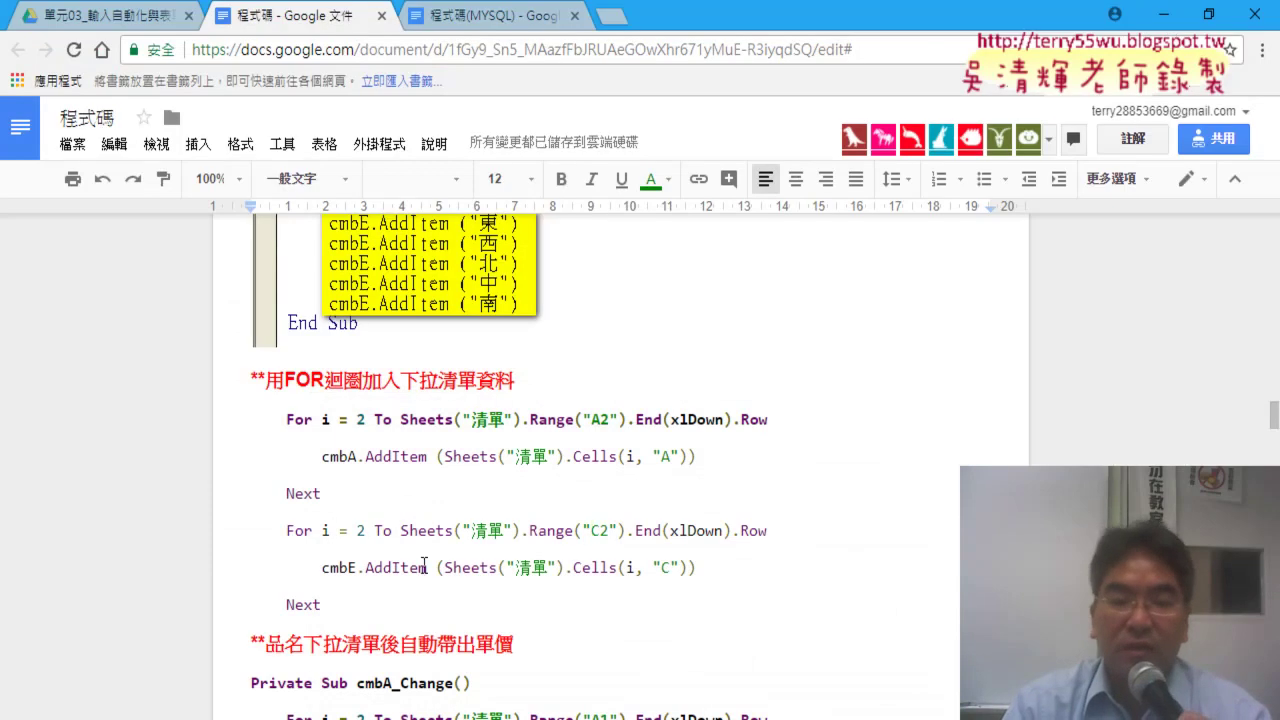
# Review the cmbE loop in the notes, then bring up the VBA editor's home form
pyautogui.moveTo(350, 575); pyautogui.dragTo(322, 570)
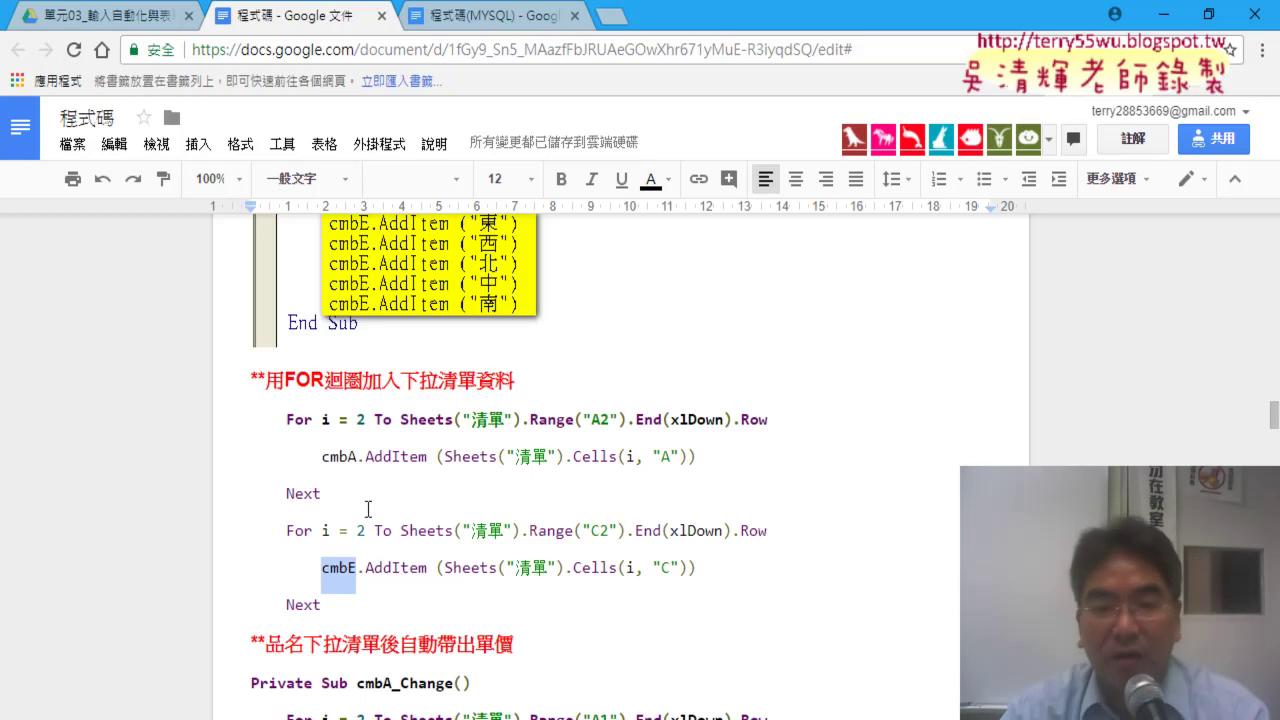
pyautogui.scroll(4, 515, 466)
pyautogui.scroll(4, 518, 512)
pyautogui.scroll(2, 722, 309)
pyautogui.scroll(2, 730, 320)
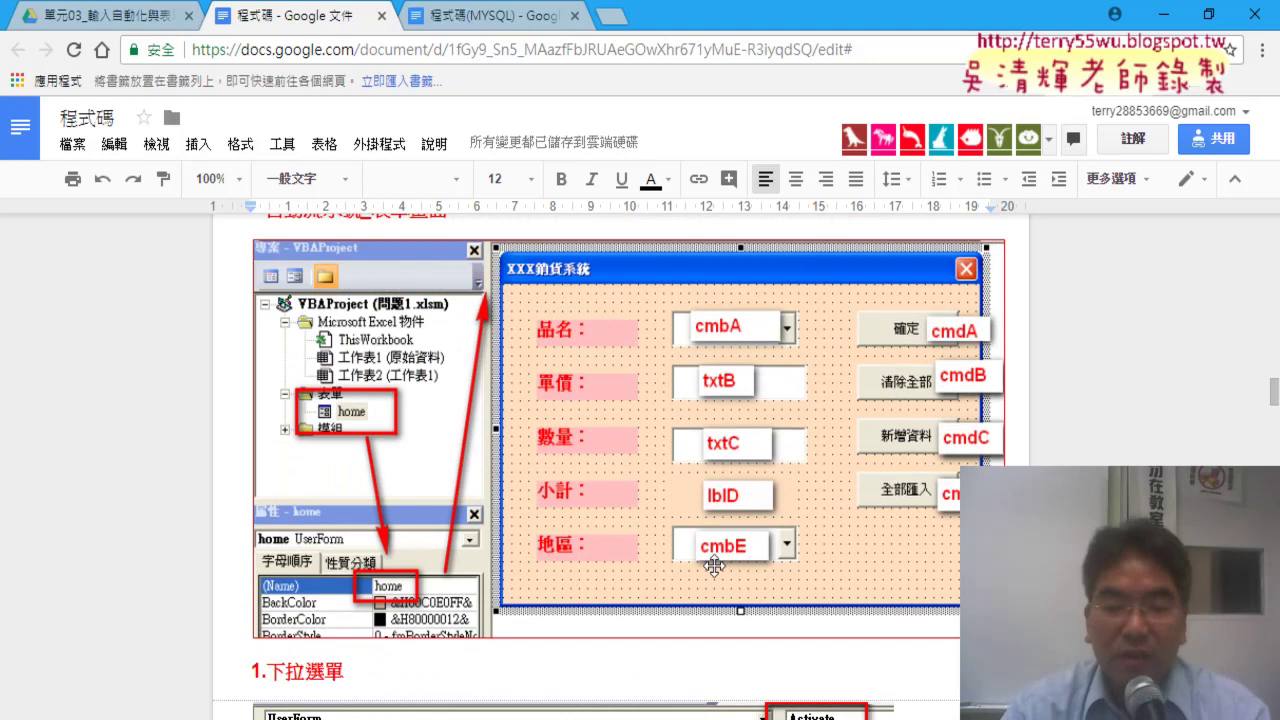
pyautogui.scroll(-5, 720, 550)
pyautogui.scroll(-1, 680, 630)
pyautogui.moveTo(637, 709)
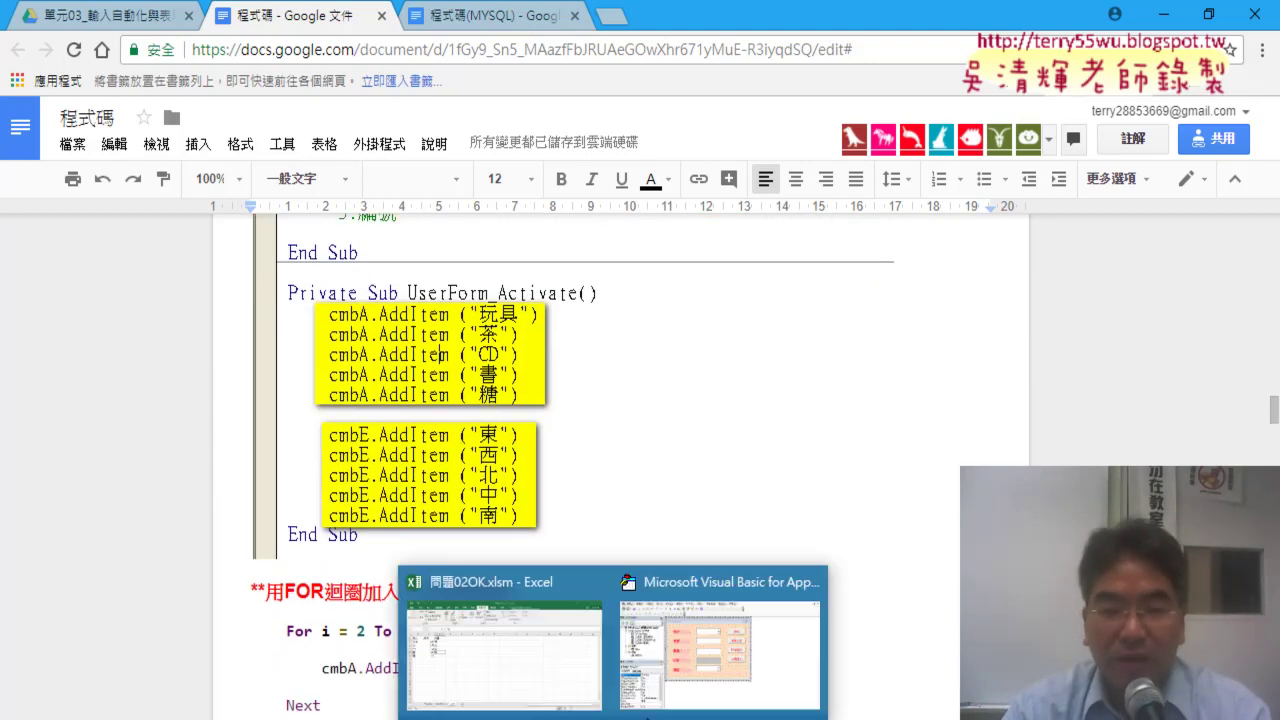
pyautogui.click(730, 530)
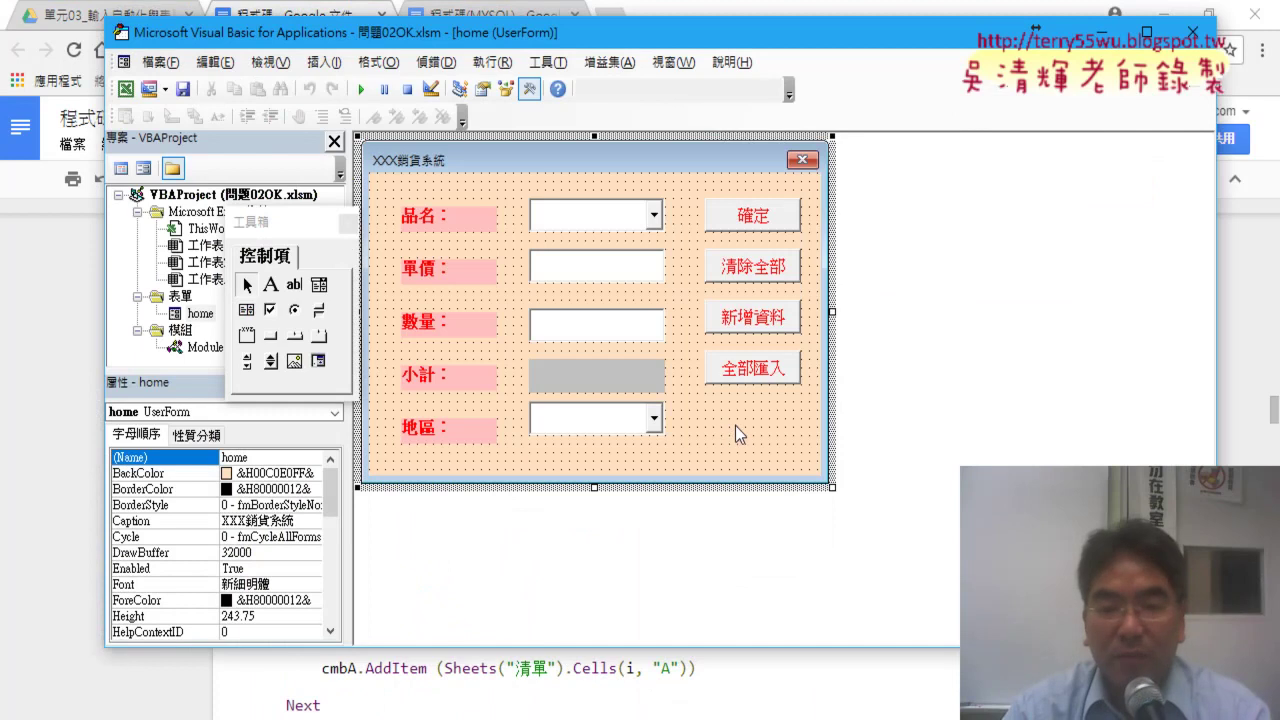
# Add an empty UserForm_Initialize procedure to the home form and delete UserForm_Click
pyautogui.doubleClick(730, 424)
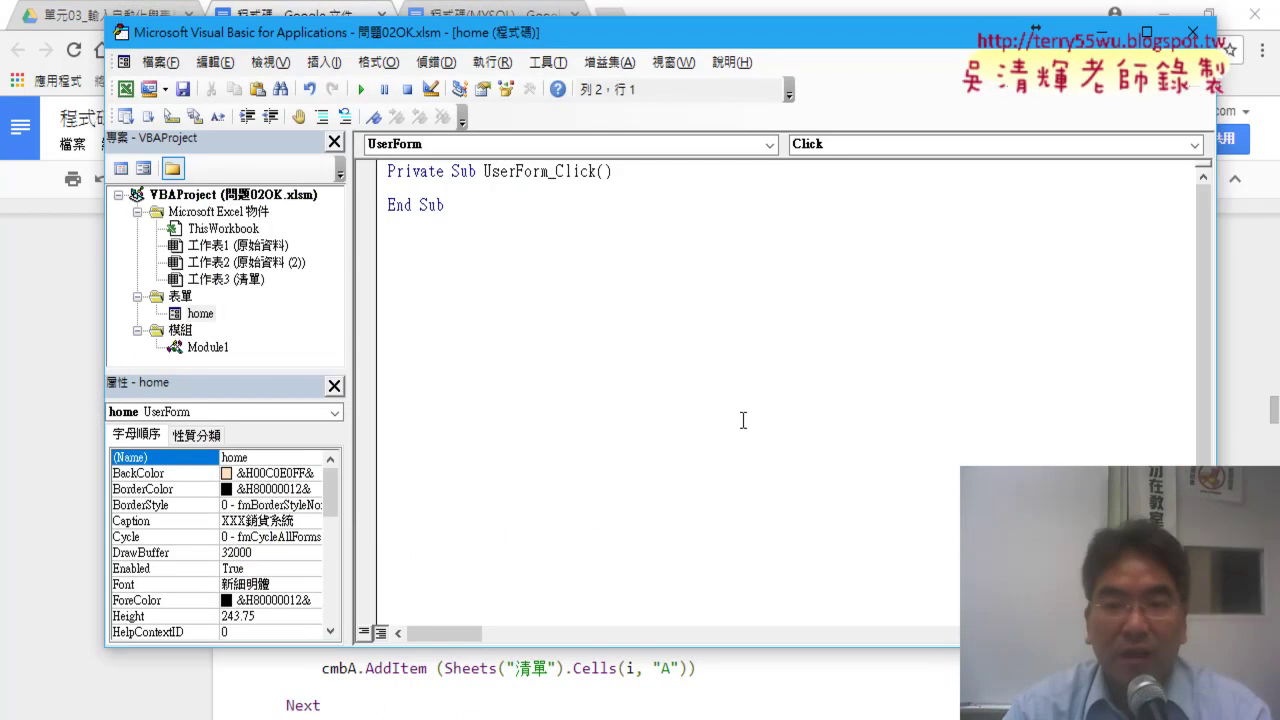
pyautogui.click(843, 145)
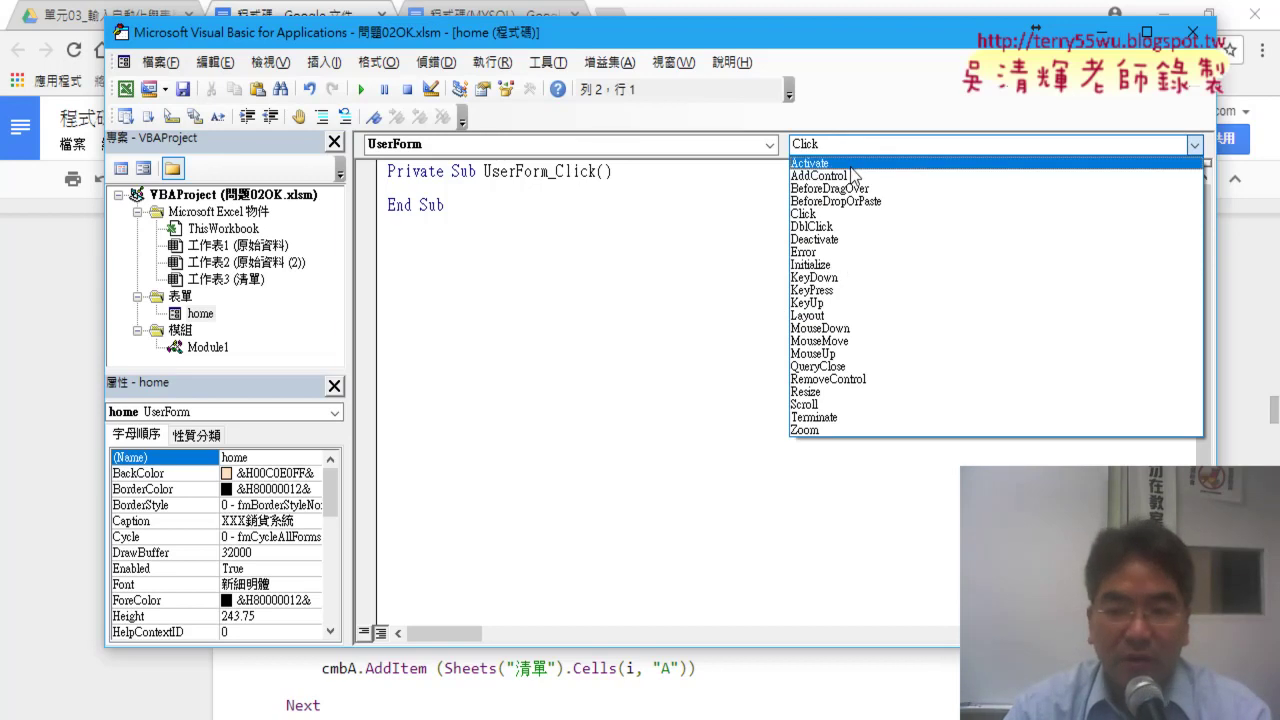
pyautogui.click(825, 268)
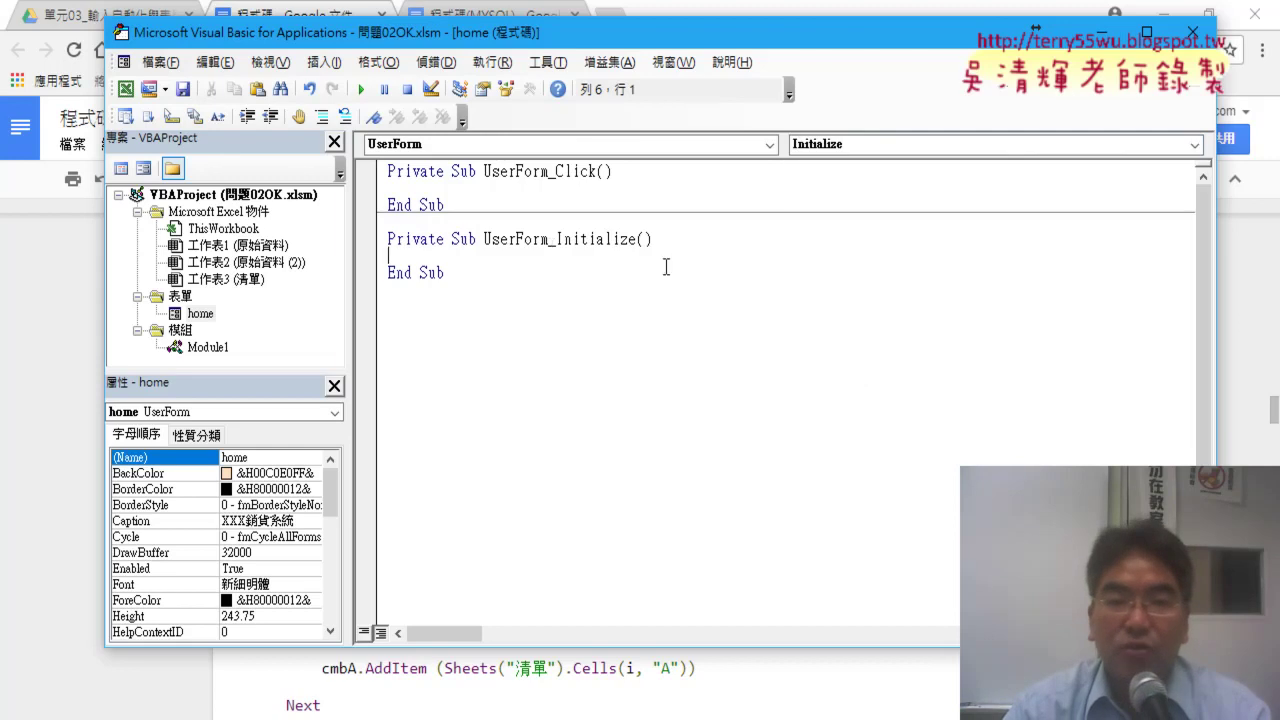
pyautogui.moveTo(452, 205); pyautogui.dragTo(350, 150)
pyautogui.press('Delete')
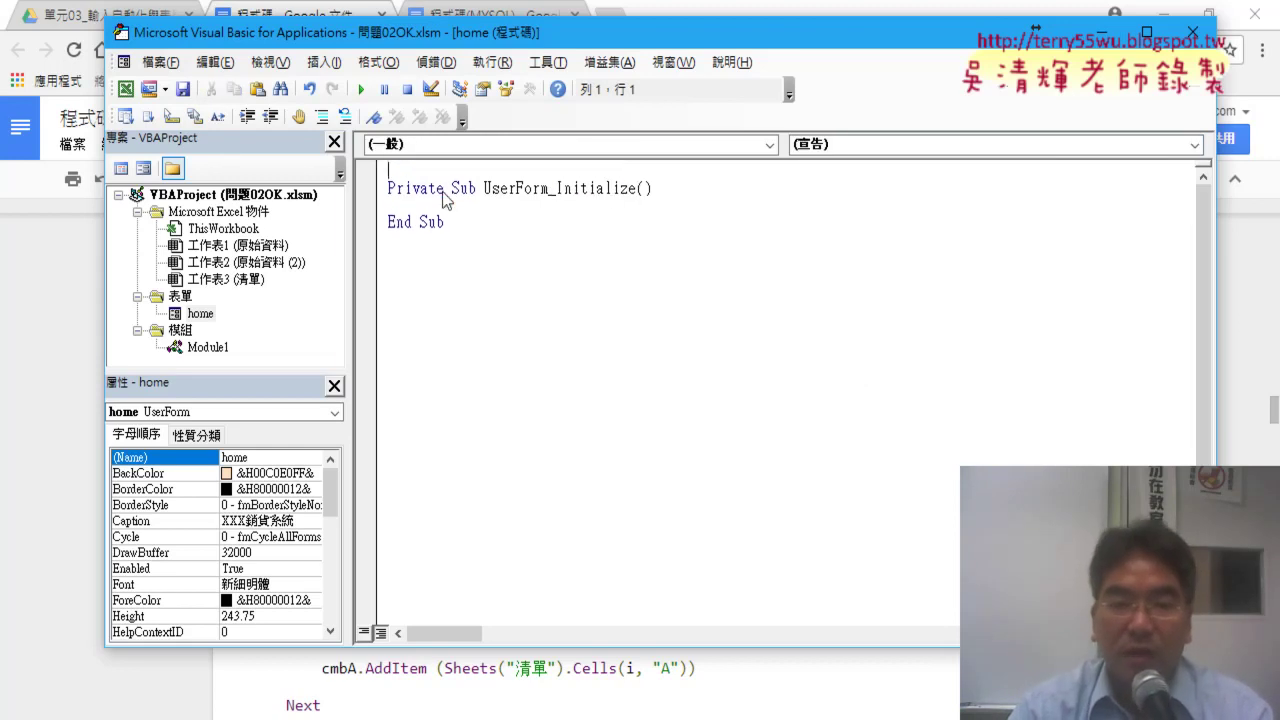
pyautogui.press('Delete')
# Paste the two For loops into Initialize, indent them, and breakpoint the first For
pyautogui.click(391, 188)
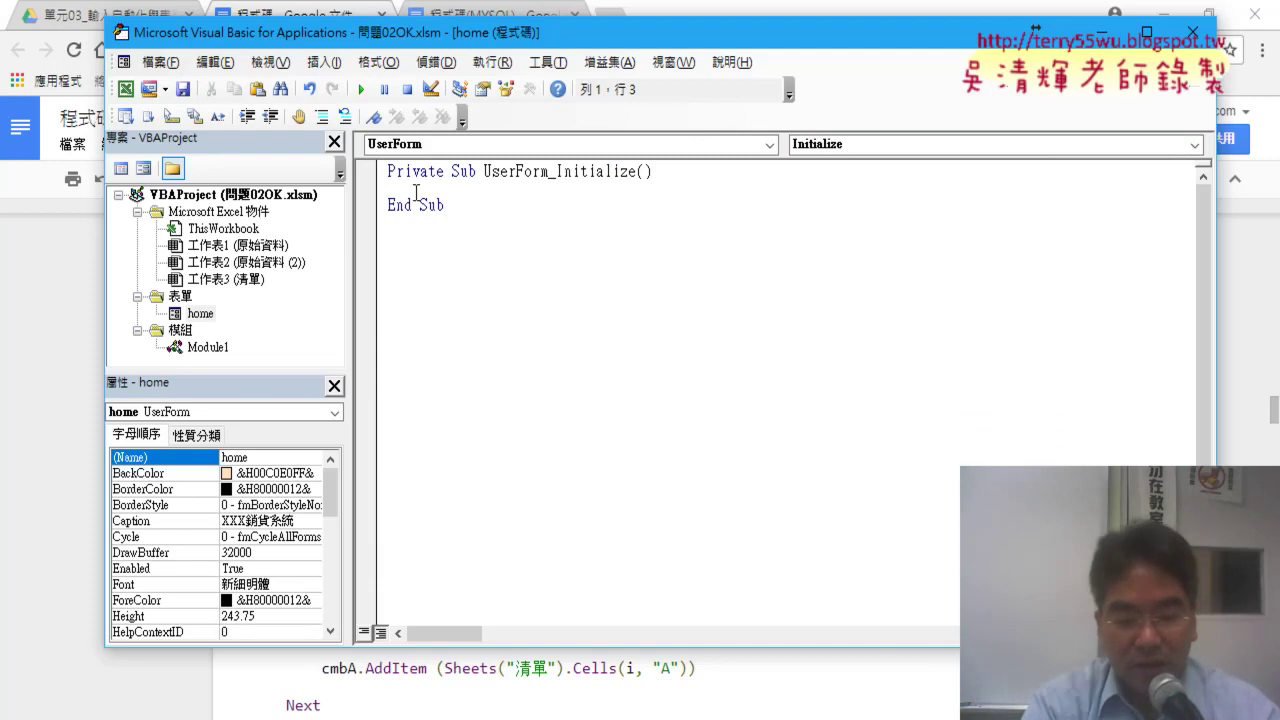
pyautogui.write('For i = 2 To Sheets("清單").Range("A2").End(xlDown).Row         cmbA.AddItem (Sheets("清單").Cells(i, "A"))     Next     For i = 2 To Sheets("清單").Range("C2").End(xlDown).Row         cmbE.AddItem (Sheets("清單").Cells(i, "C"))     Next')
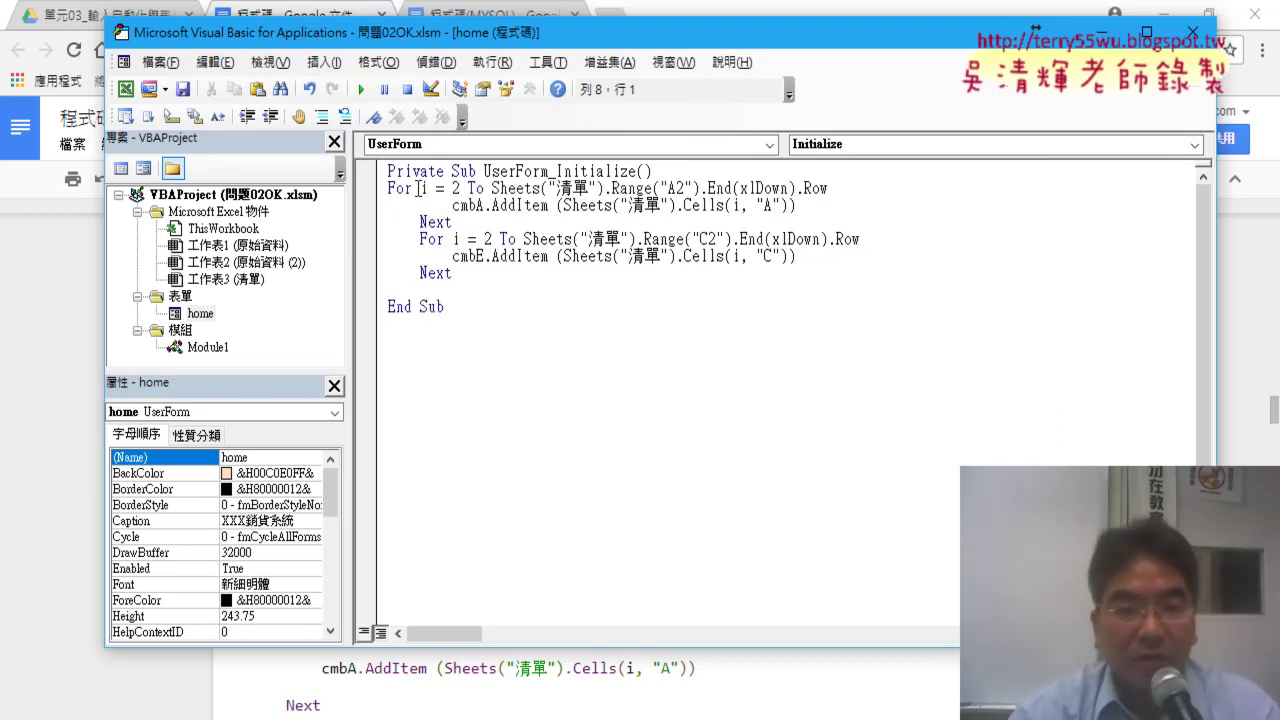
pyautogui.click(389, 188)
pyautogui.press('Tab')
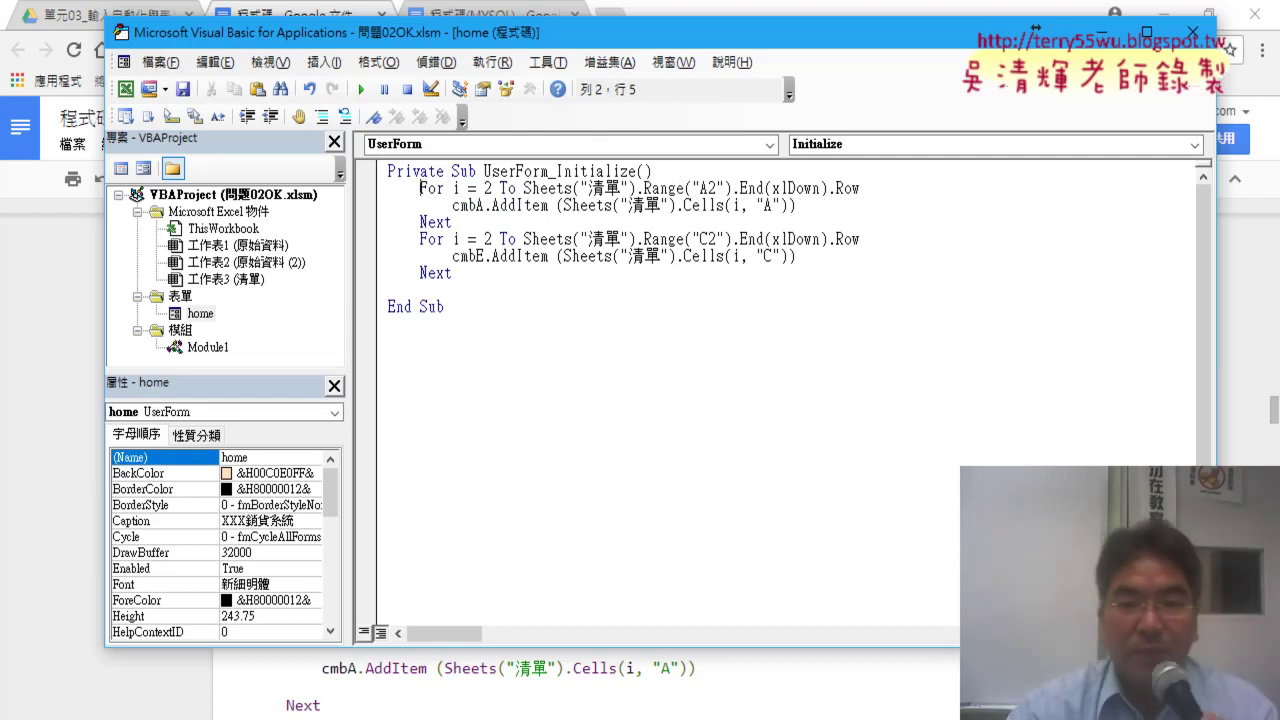
pyautogui.click(469, 224)
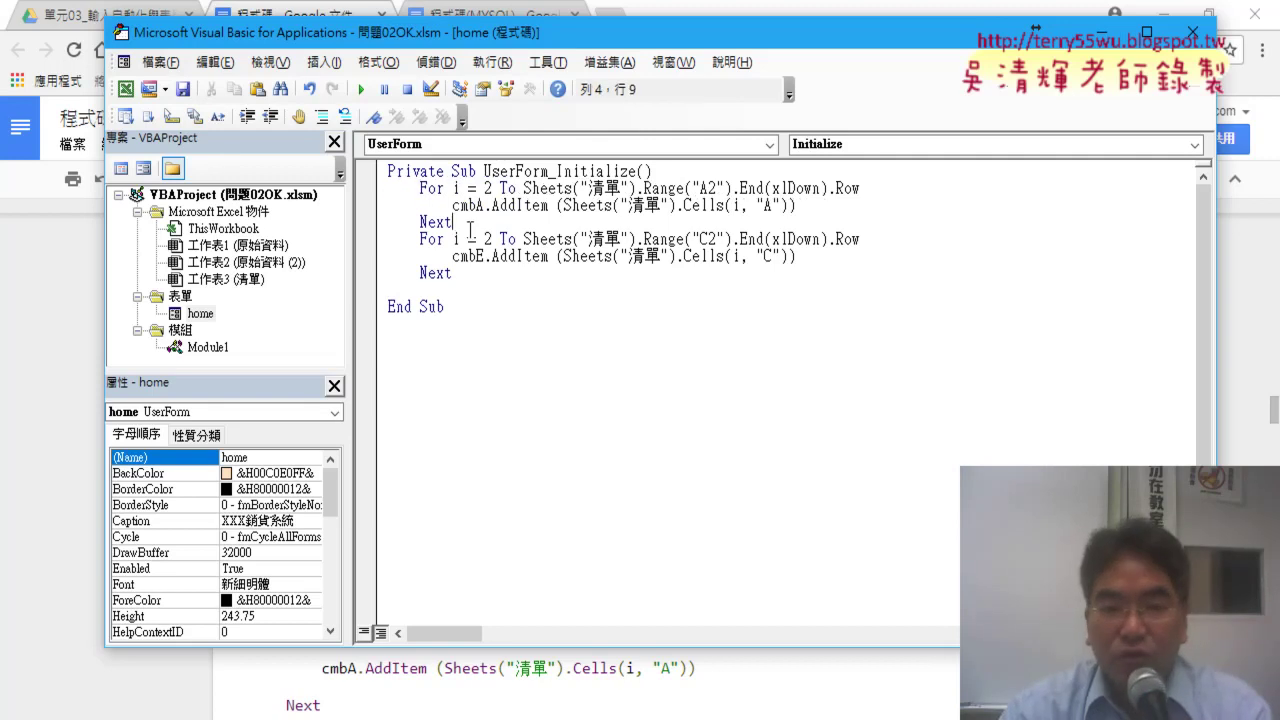
pyautogui.press('Return')
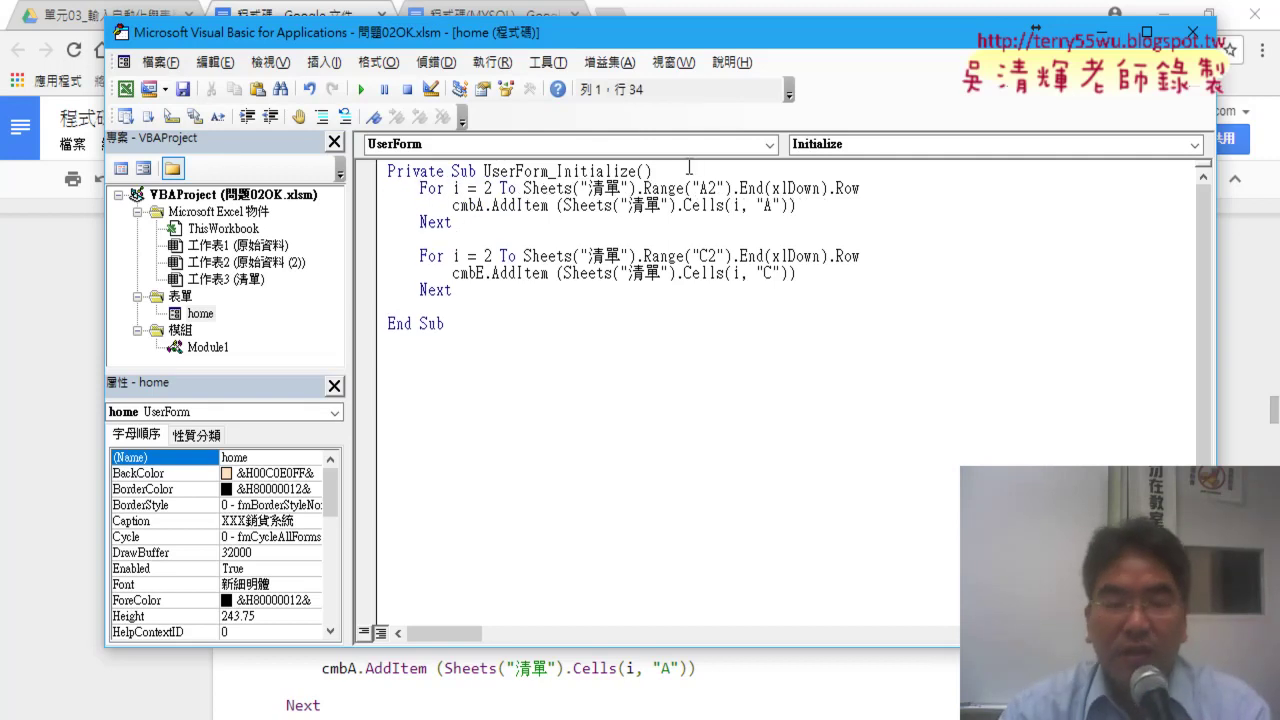
pyautogui.press('Return')
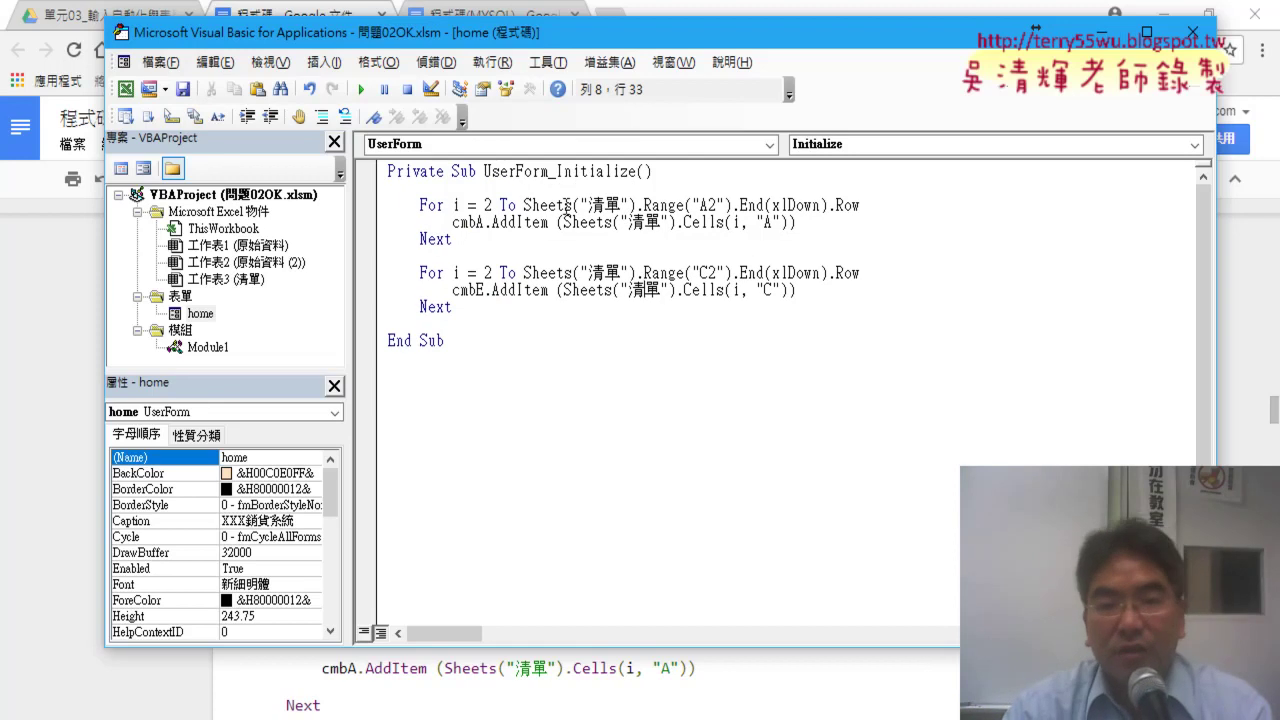
pyautogui.click(366, 206)
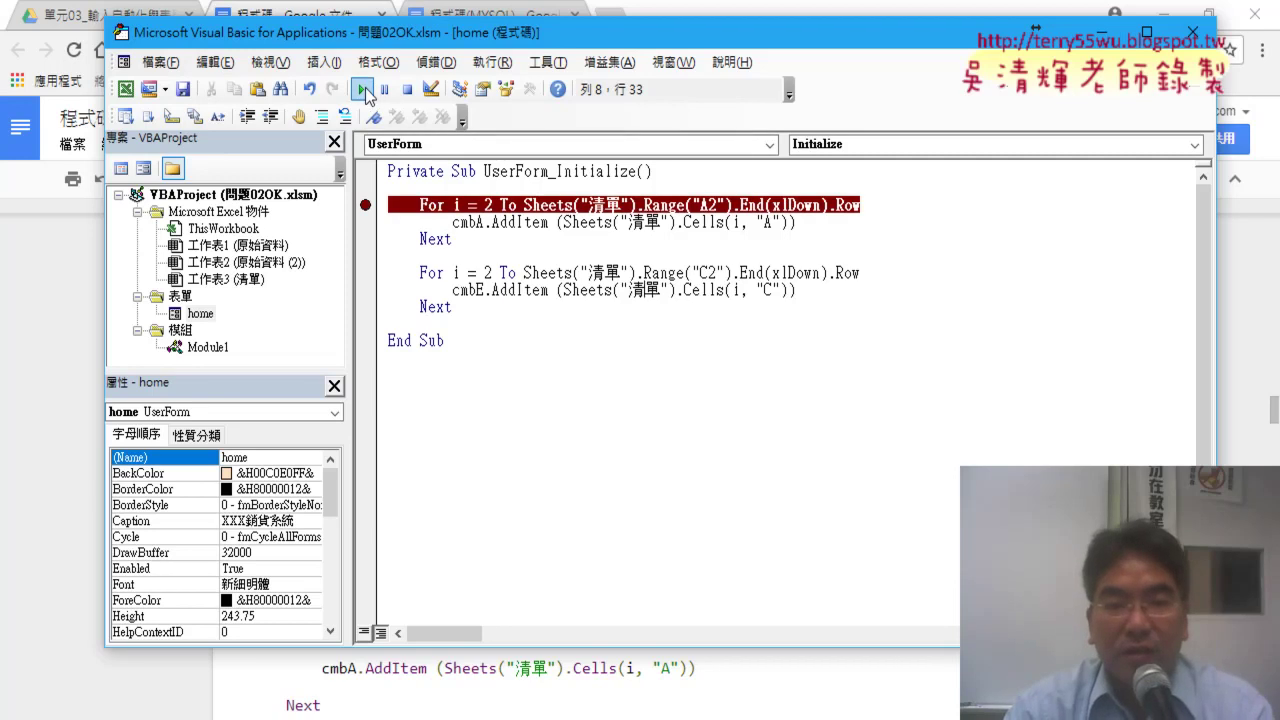
# Run the form to its breakpoint, then check products 玩具 in A2 and 糖 in A6
pyautogui.click(362, 90)
pyautogui.moveTo(389, 33); pyautogui.dragTo(494, 30)
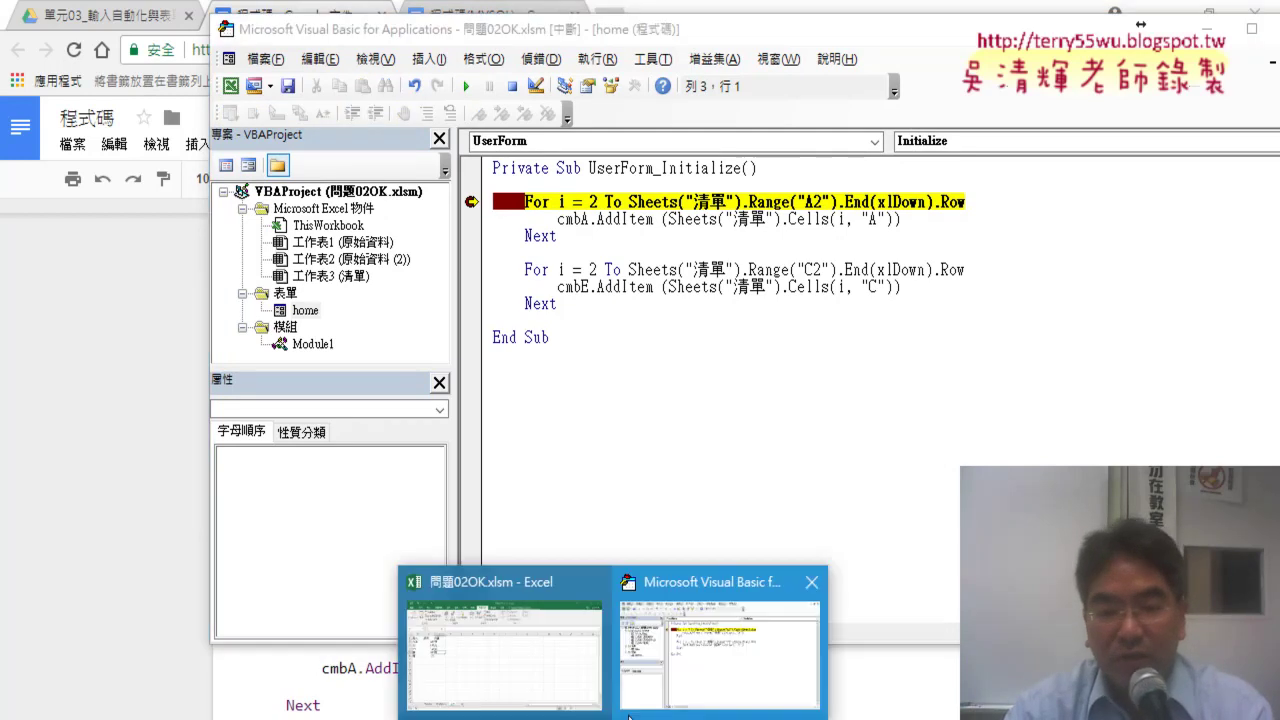
pyautogui.click(503, 658)
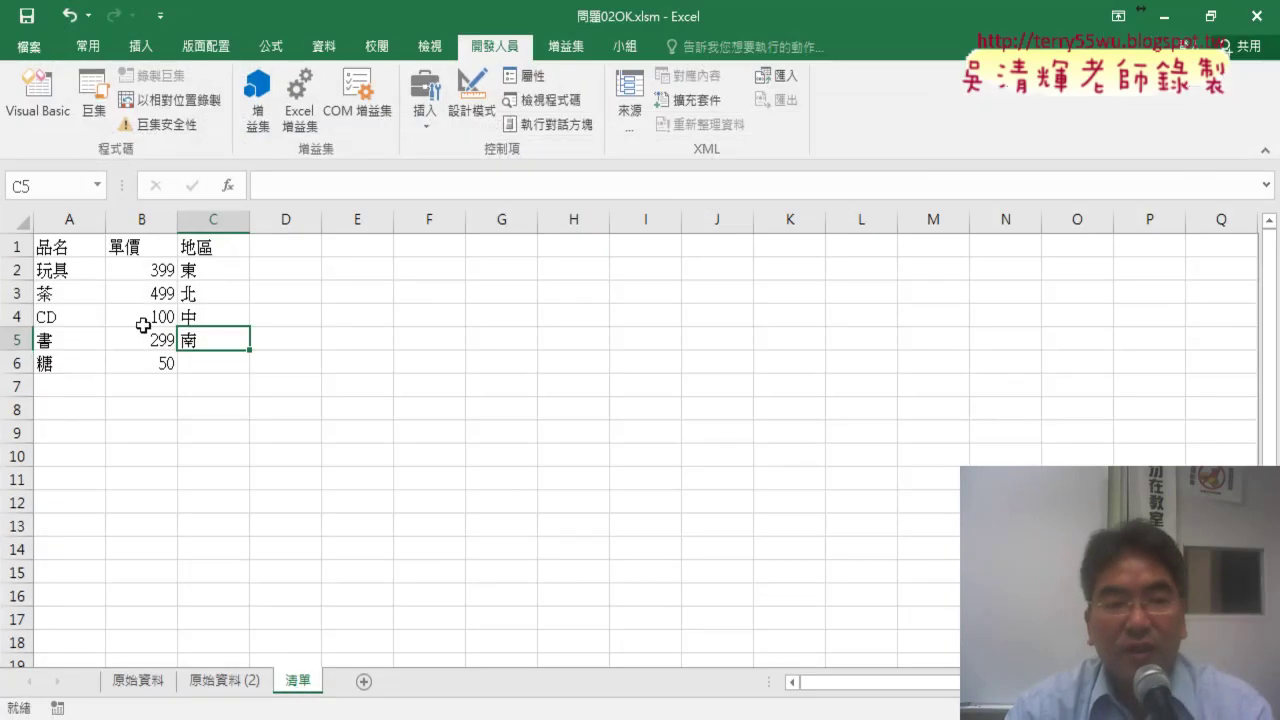
pyautogui.click(59, 269)
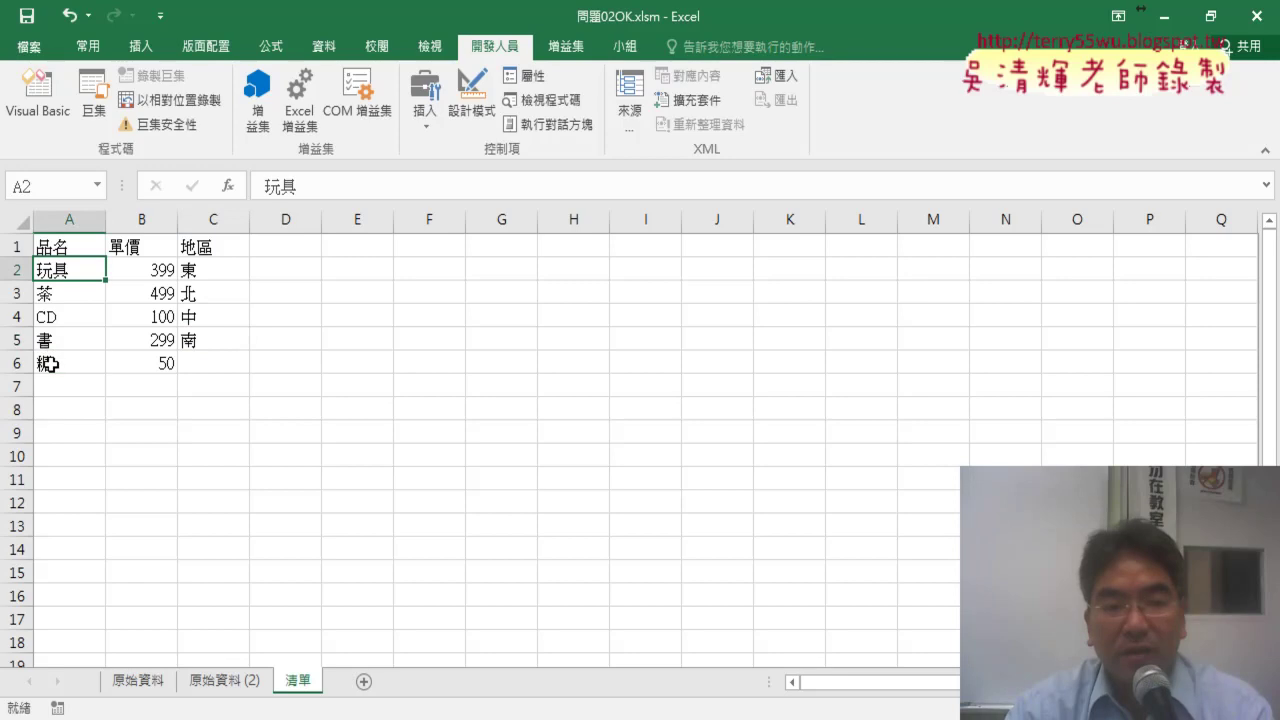
pyautogui.click(48, 364)
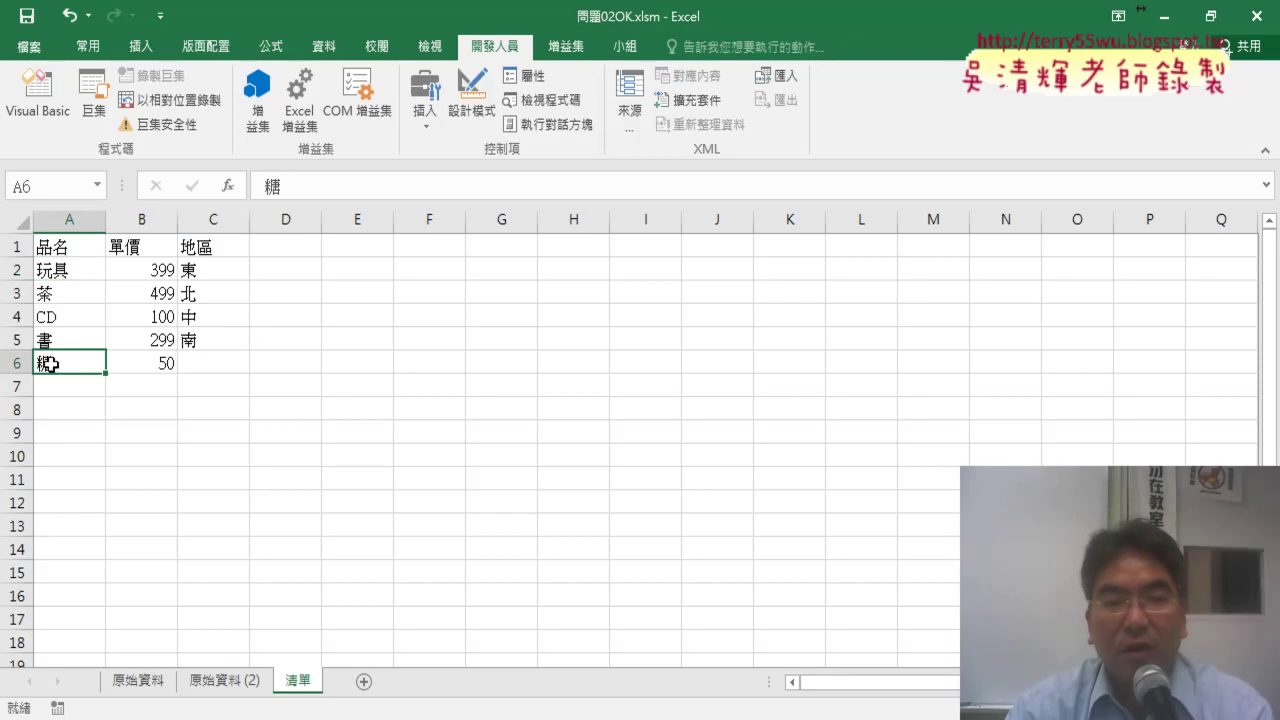
# Walk through the product names from A2 down to 糖 in A6, then return to the paused code
pyautogui.click(57, 268)
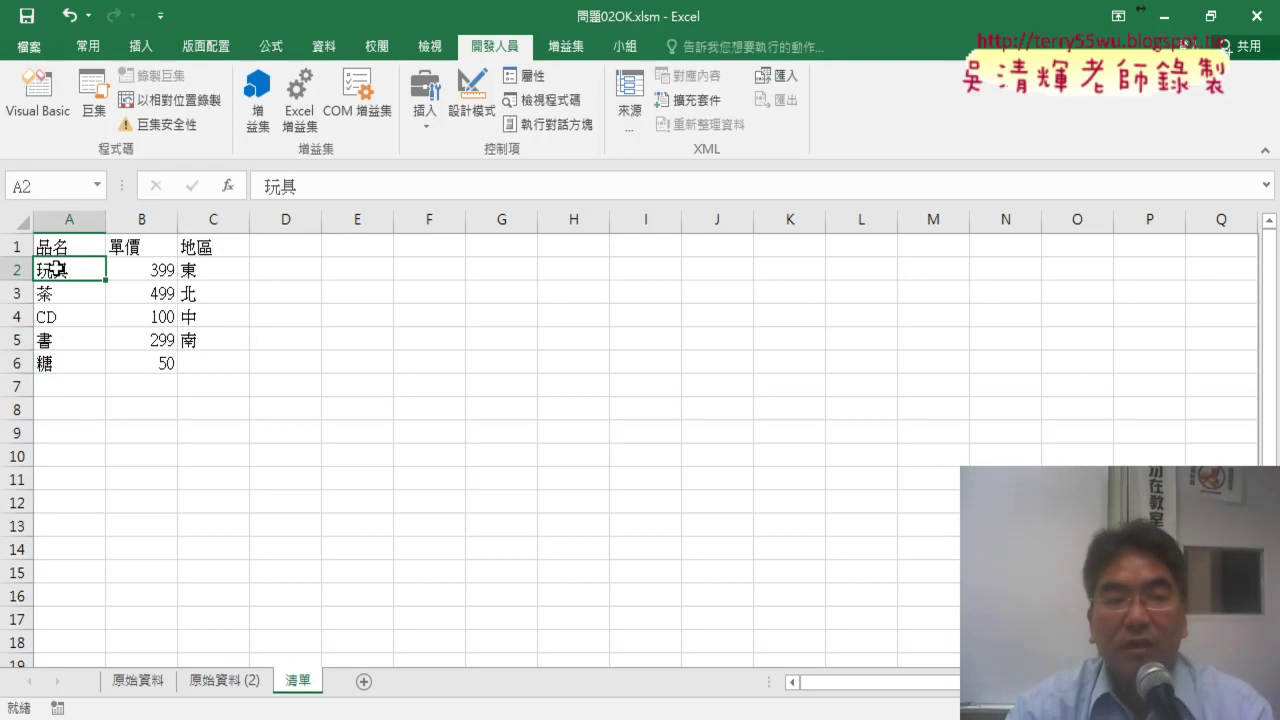
pyautogui.click(55, 364)
pyautogui.click(76, 272)
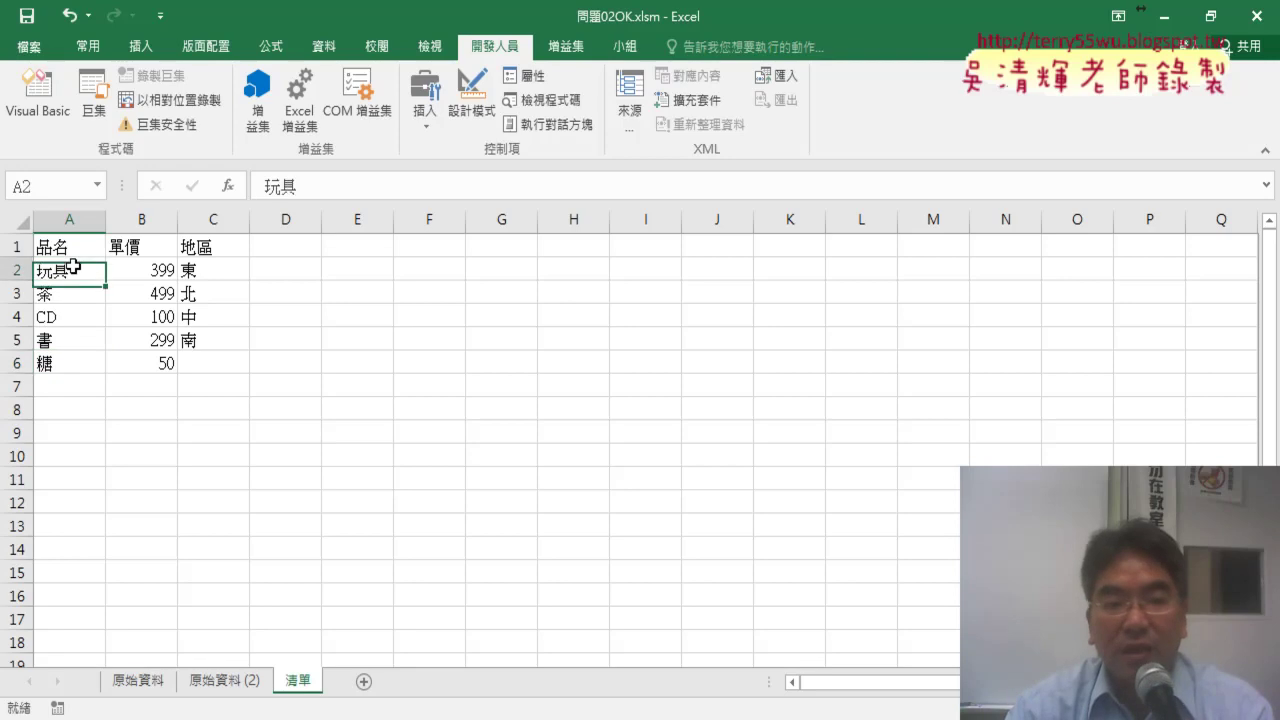
pyautogui.click(76, 294)
pyautogui.click(63, 316)
pyautogui.click(62, 340)
pyautogui.click(63, 366)
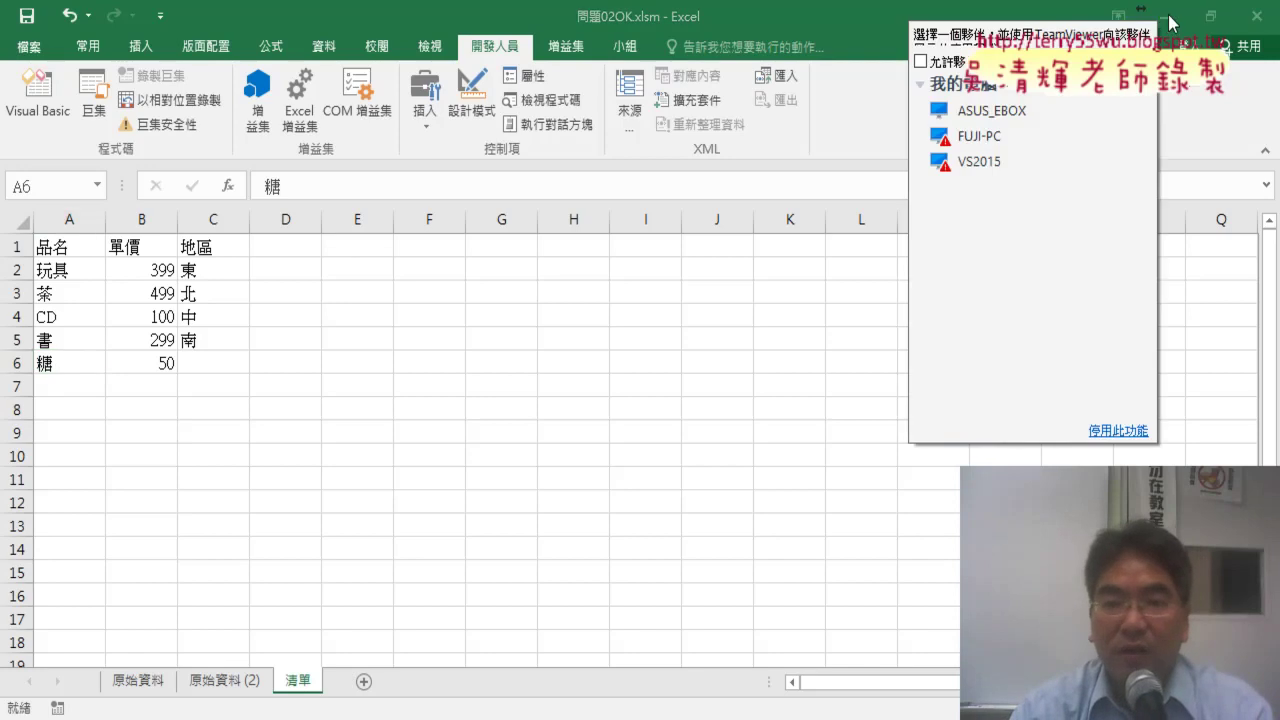
pyautogui.hotkey('alt', 'F11')
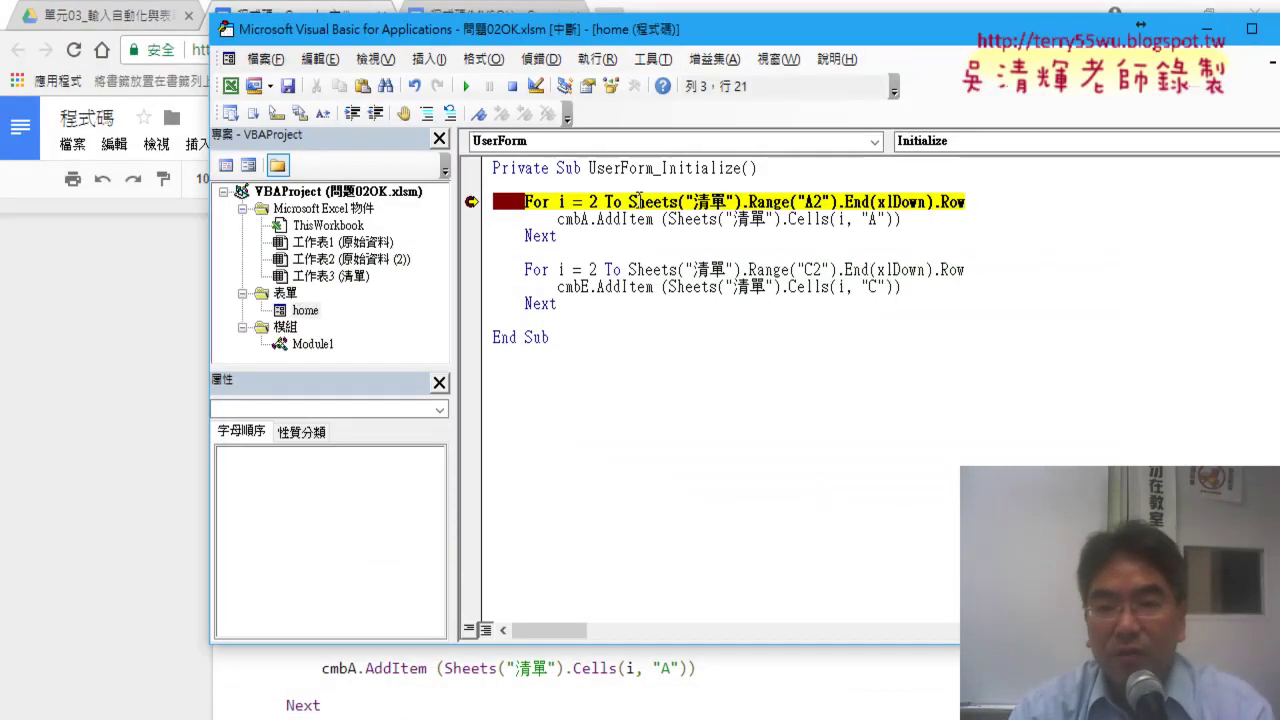
# Point out the 清單 and A2 references in the loop header and step past it with F8
pyautogui.moveTo(629, 201); pyautogui.dragTo(741, 201)
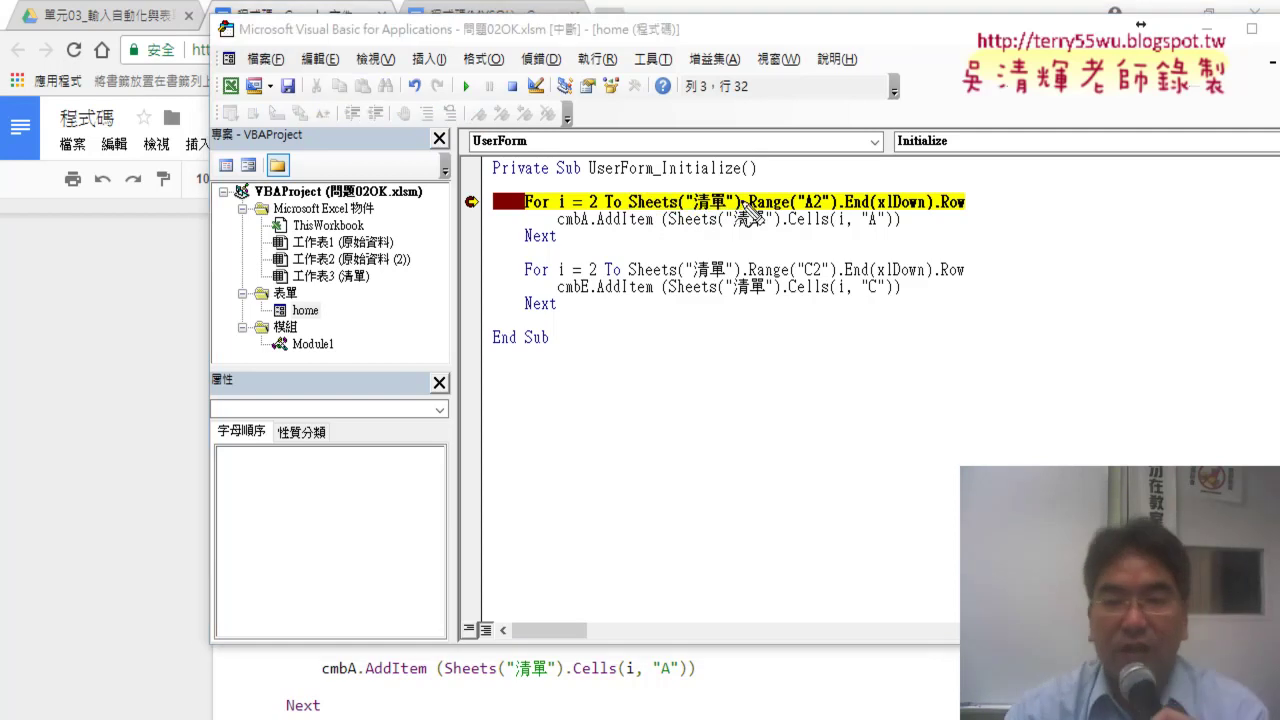
pyautogui.moveTo(634, 212); pyautogui.dragTo(727, 212)
pyautogui.moveTo(805, 212); pyautogui.dragTo(823, 212)
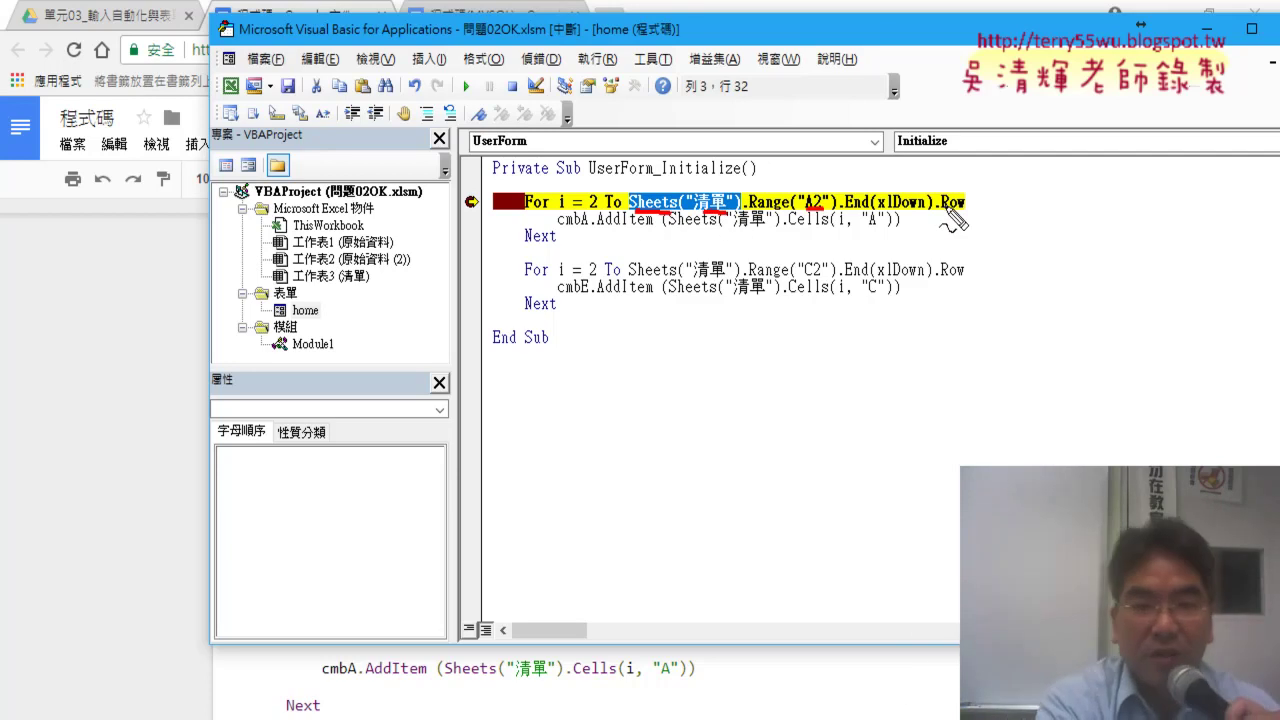
pyautogui.press('Escape')
pyautogui.press('F8')
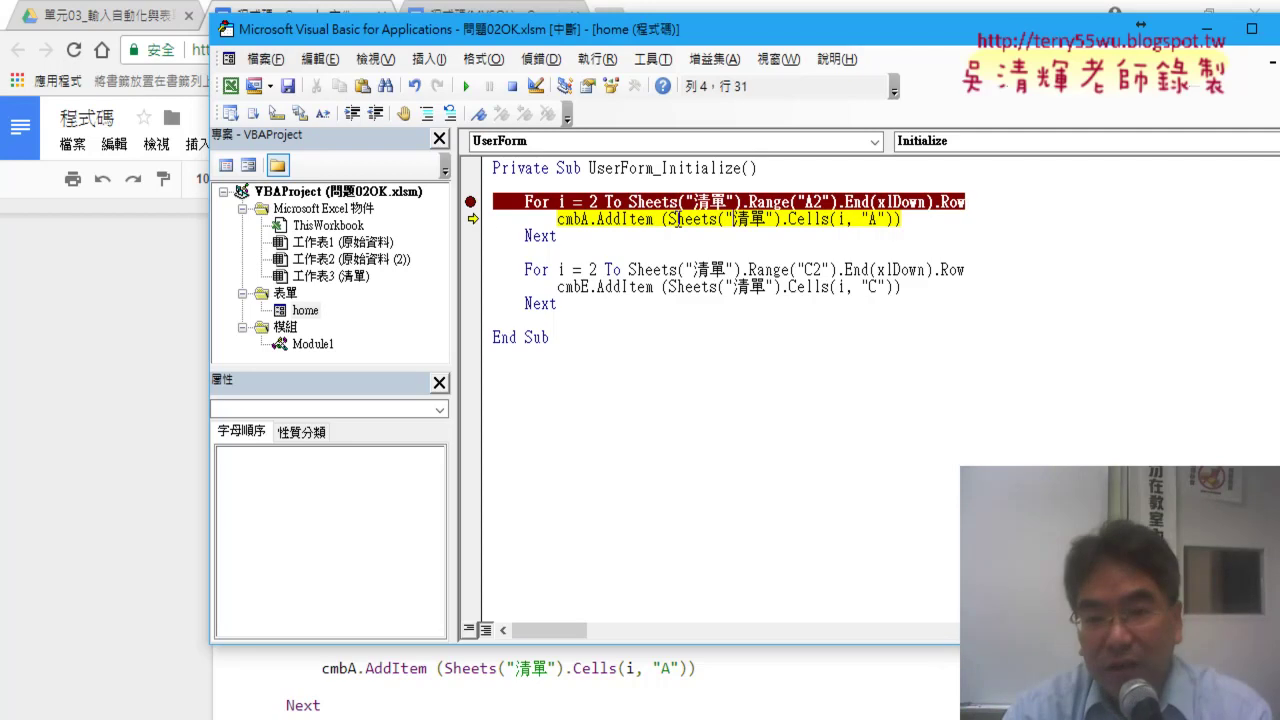
# Mark the item added on the cmbA.AddItem line and step through several loop passes
pyautogui.moveTo(667, 219); pyautogui.dragTo(775, 219)
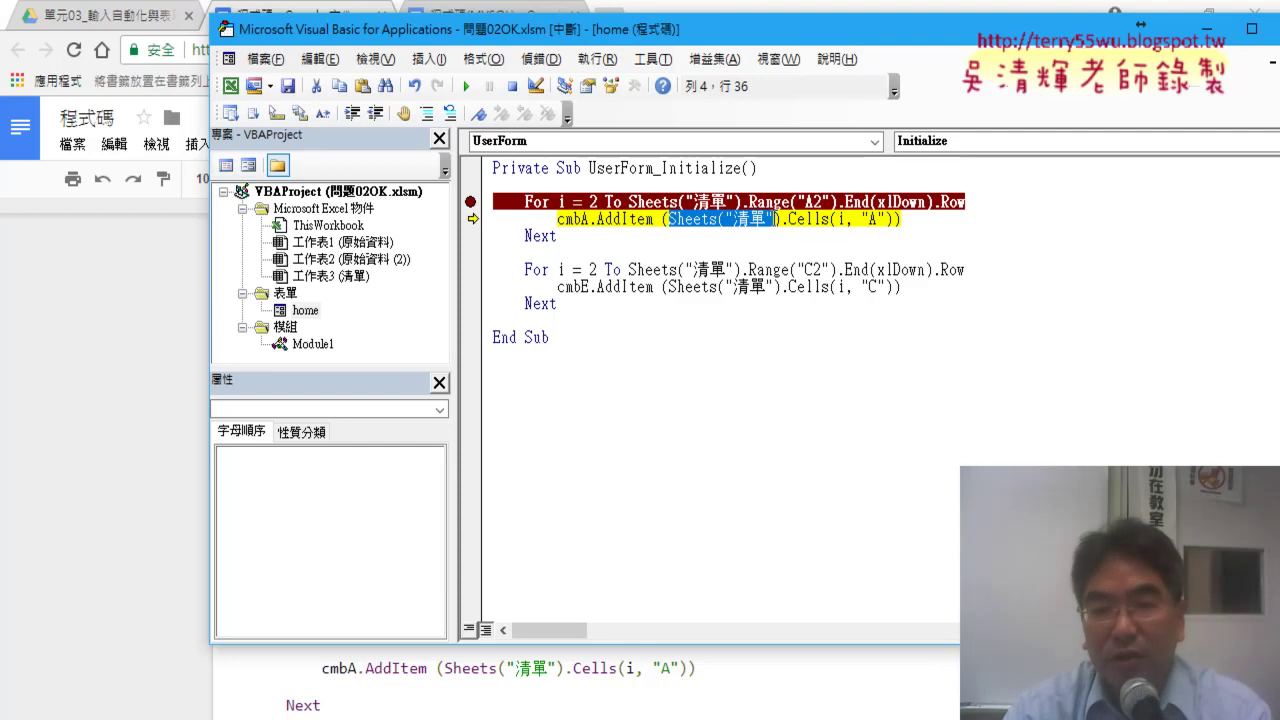
pyautogui.click(690, 219)
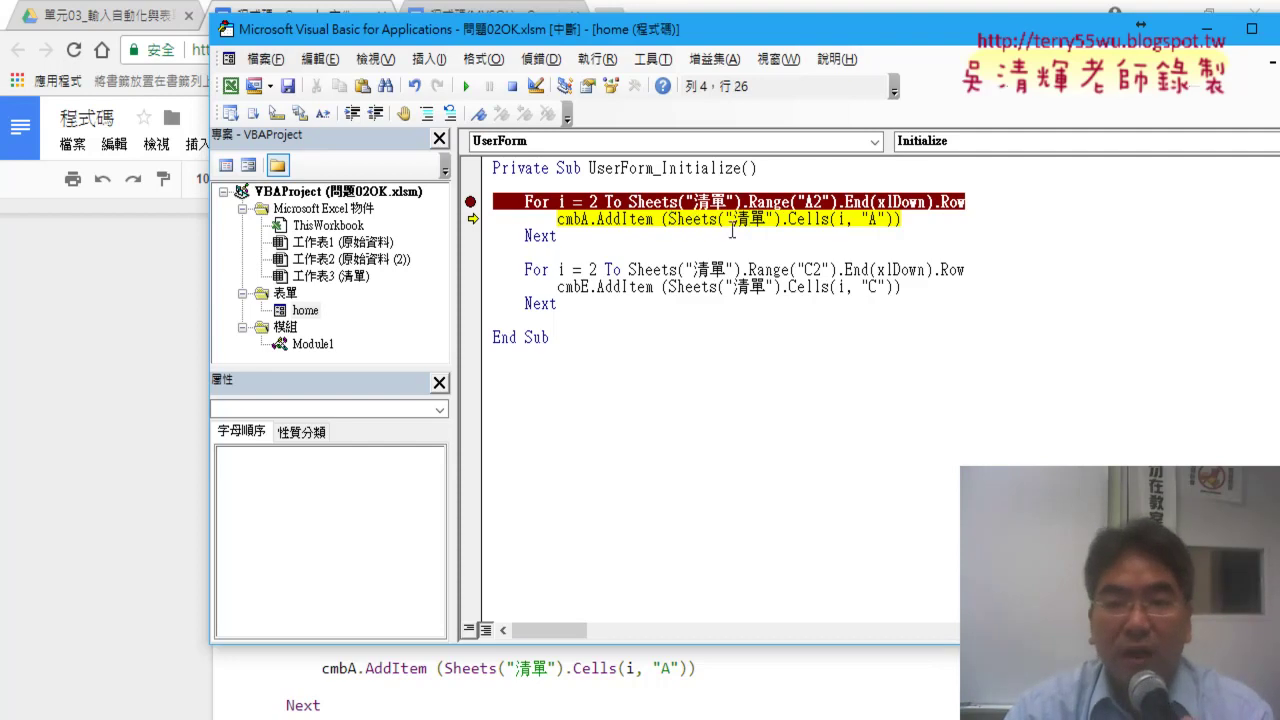
pyautogui.moveTo(674, 220); pyautogui.dragTo(900, 220)
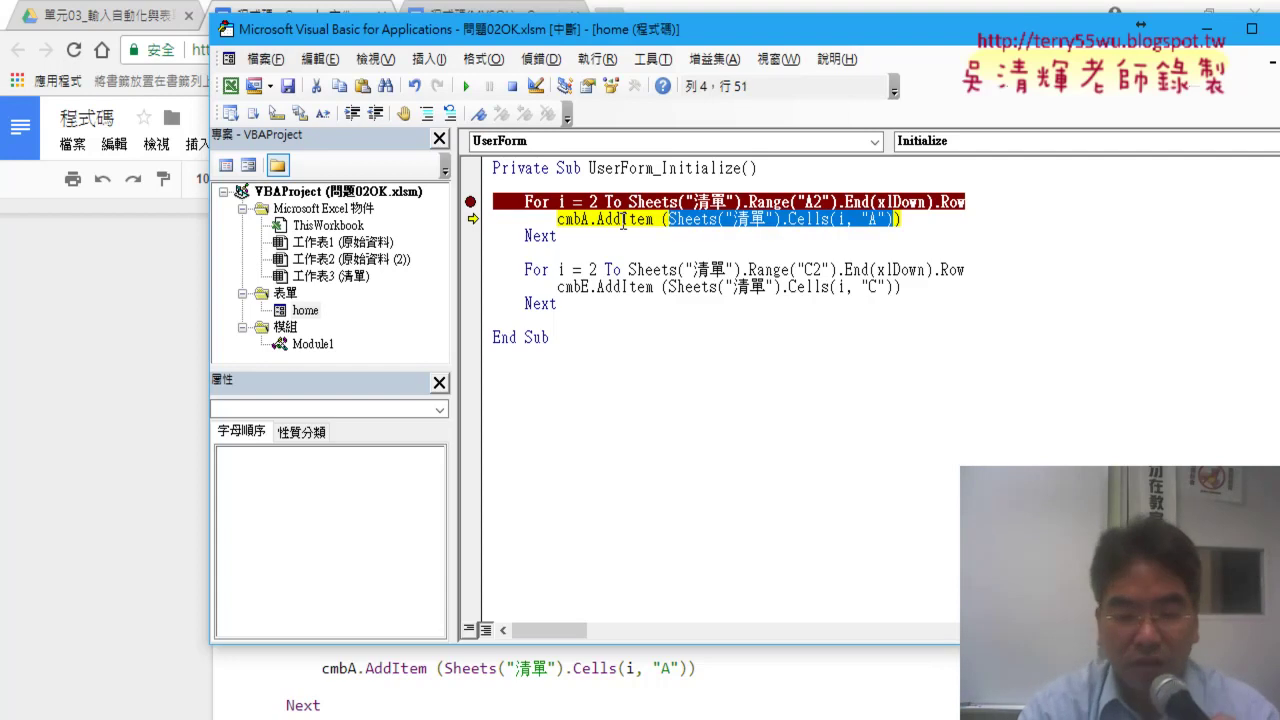
pyautogui.press('F8')
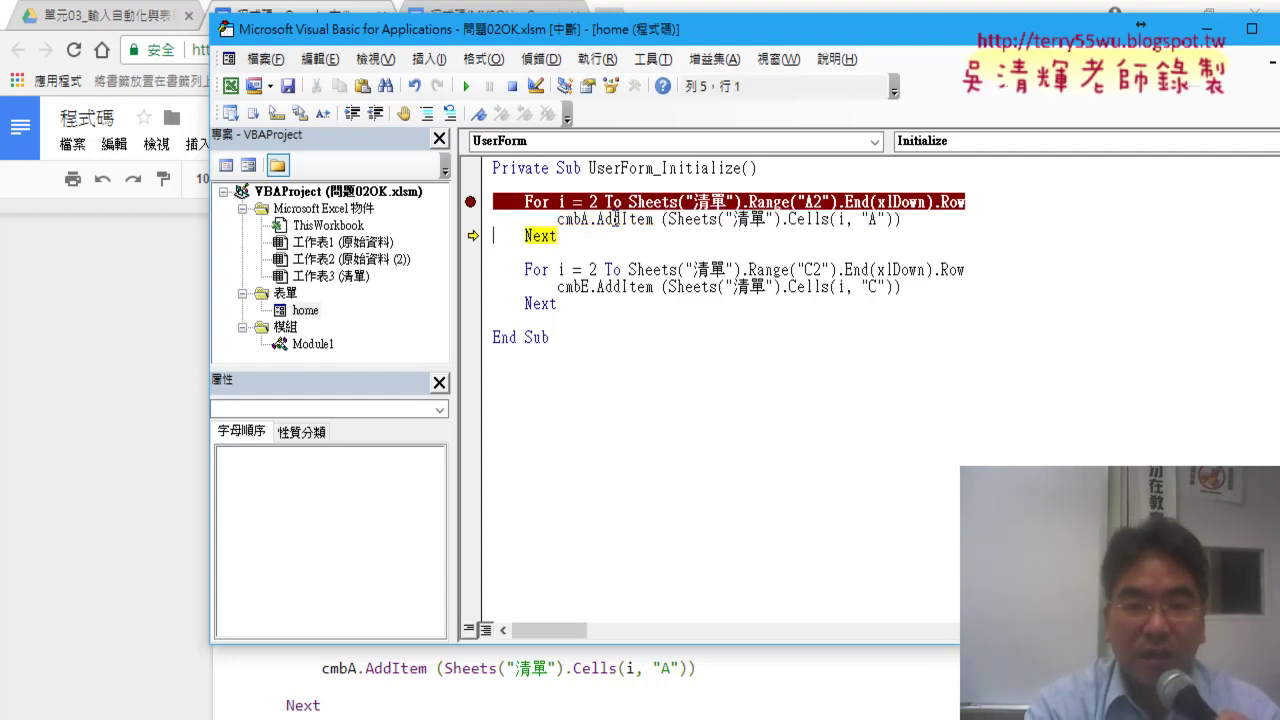
pyautogui.press('F8')
pyautogui.press('F8')
pyautogui.press('F8')
pyautogui.press('F8')
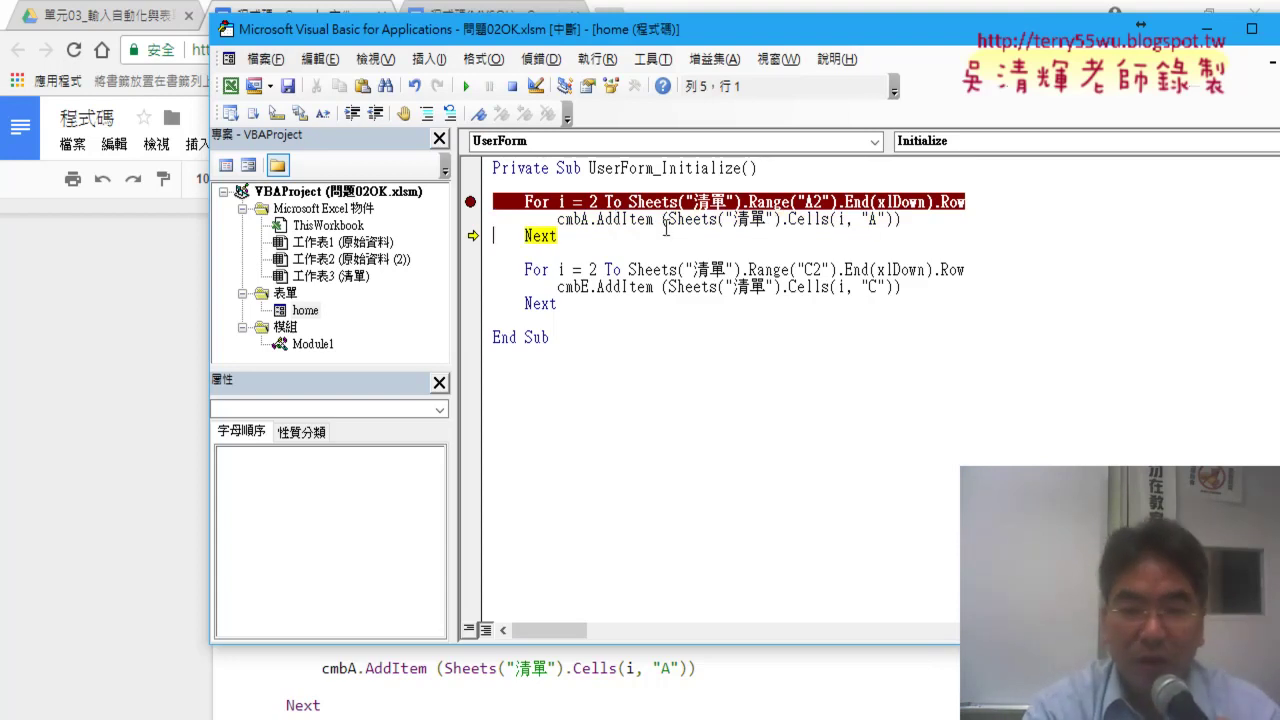
pyautogui.press('F8')
pyautogui.press('F8')
pyautogui.press('F8')
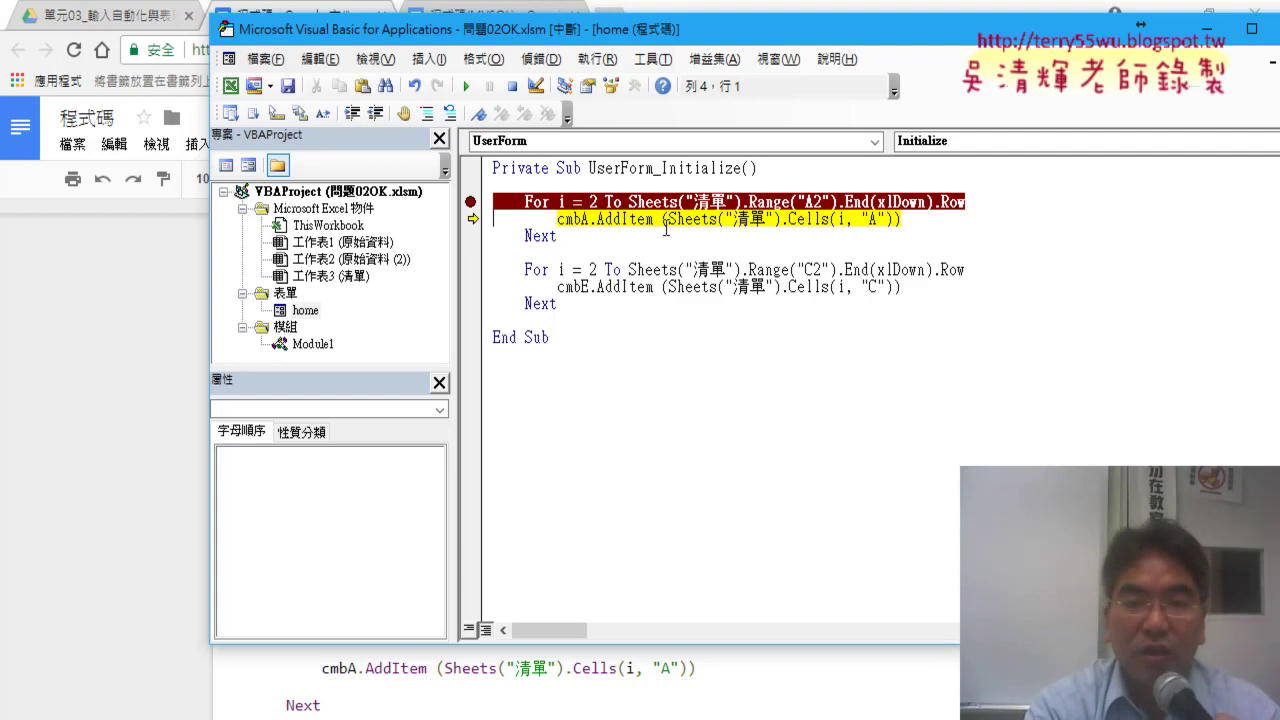
pyautogui.press('F8')
pyautogui.press('F8')
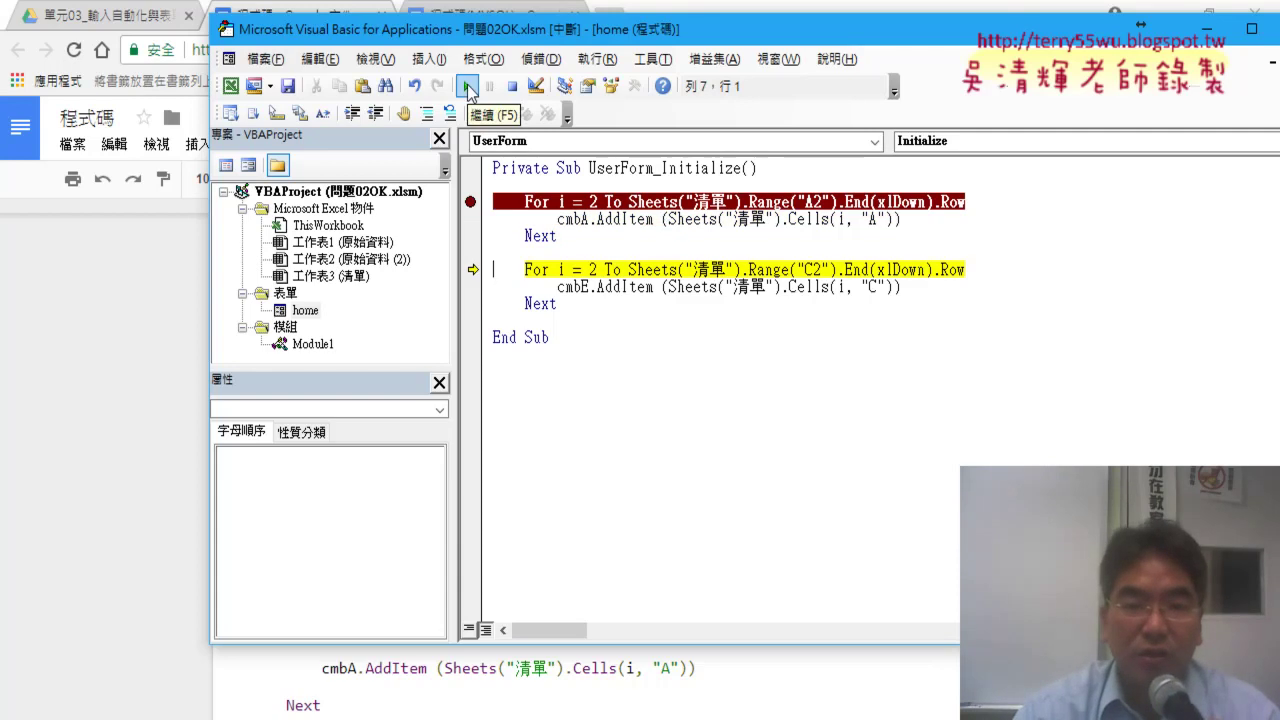
# Resume the macro, check the product and region dropdowns on the sales form, and close it
pyautogui.hotkey('ctrl', 'shift', 'F9')
pyautogui.click(467, 87)
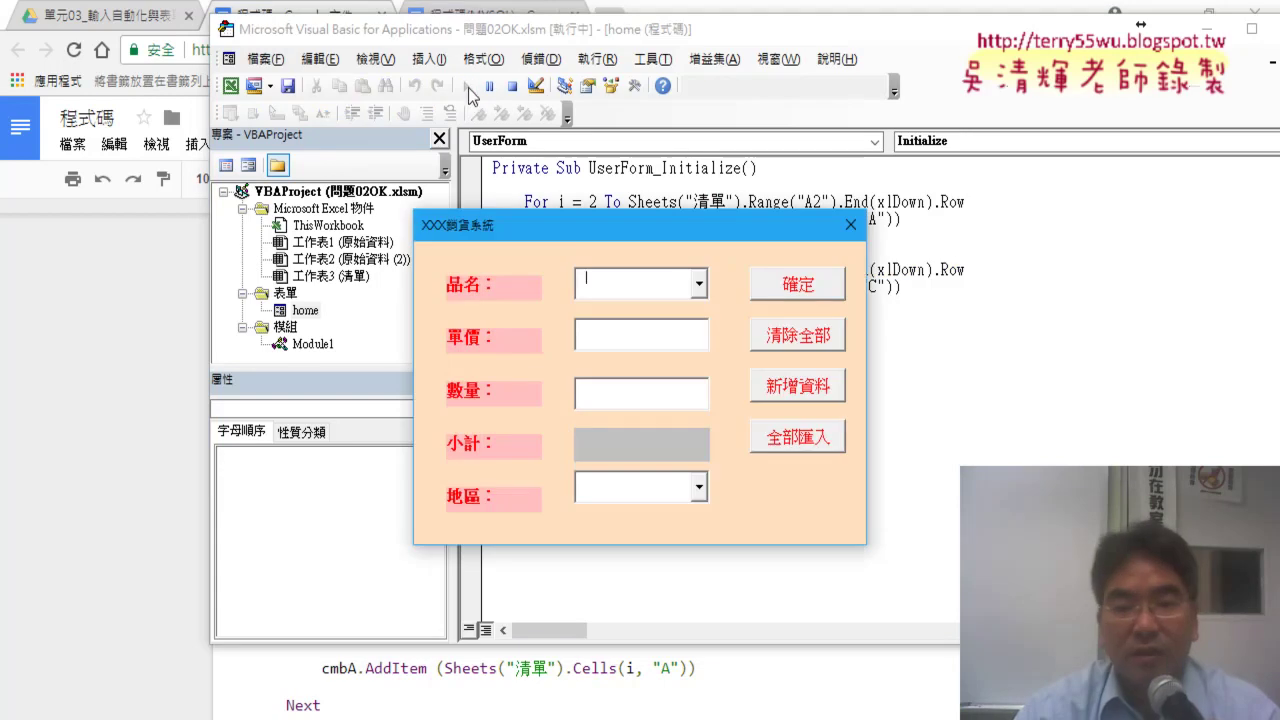
pyautogui.click(698, 287)
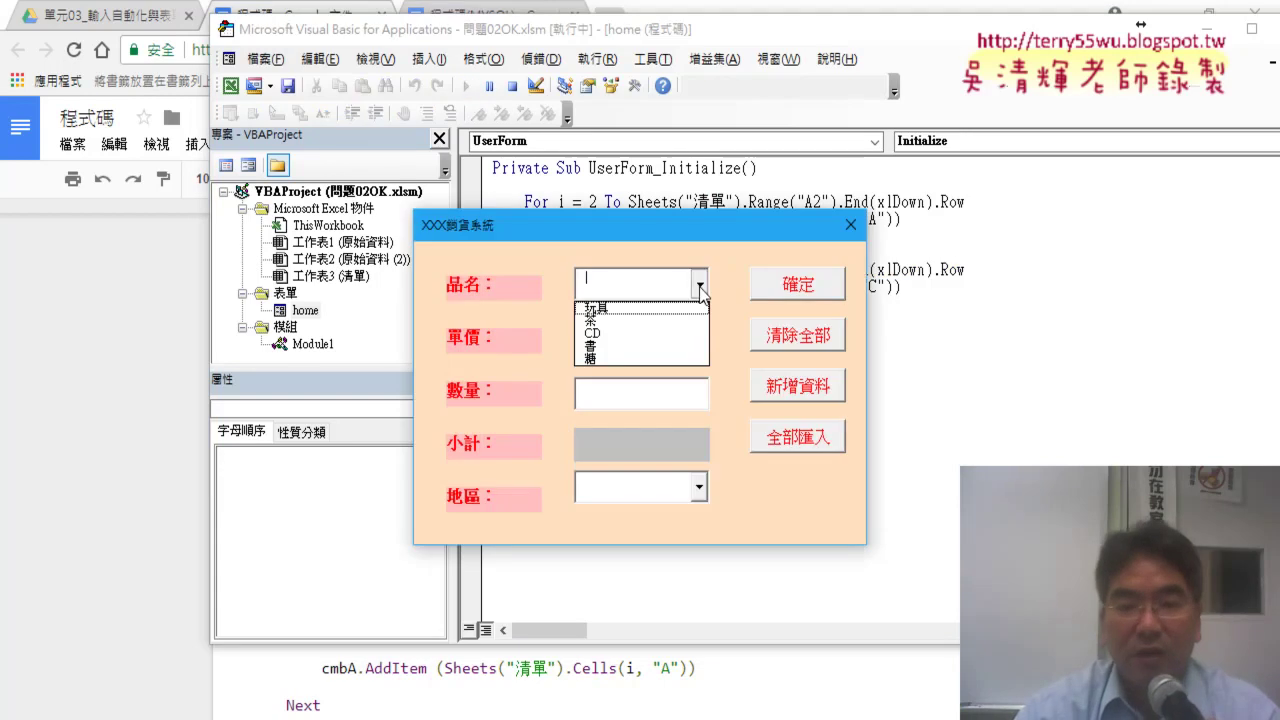
pyautogui.click(698, 487)
pyautogui.click(700, 489)
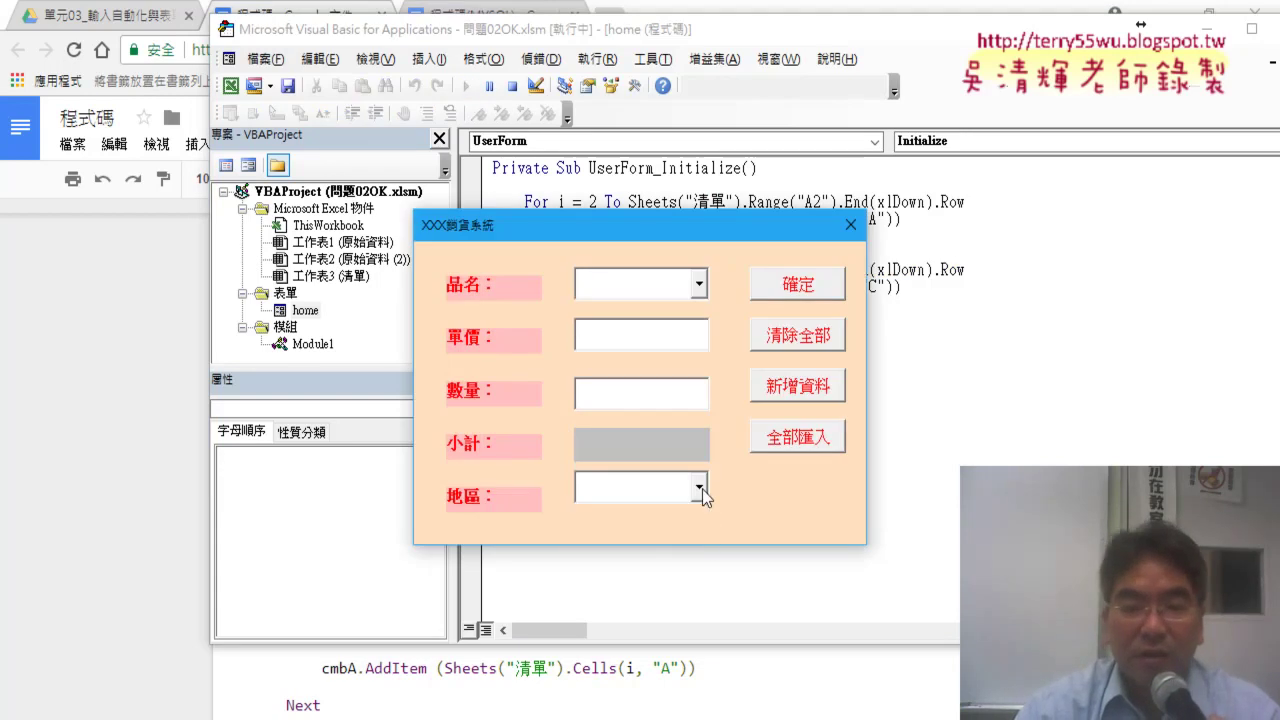
pyautogui.click(703, 287)
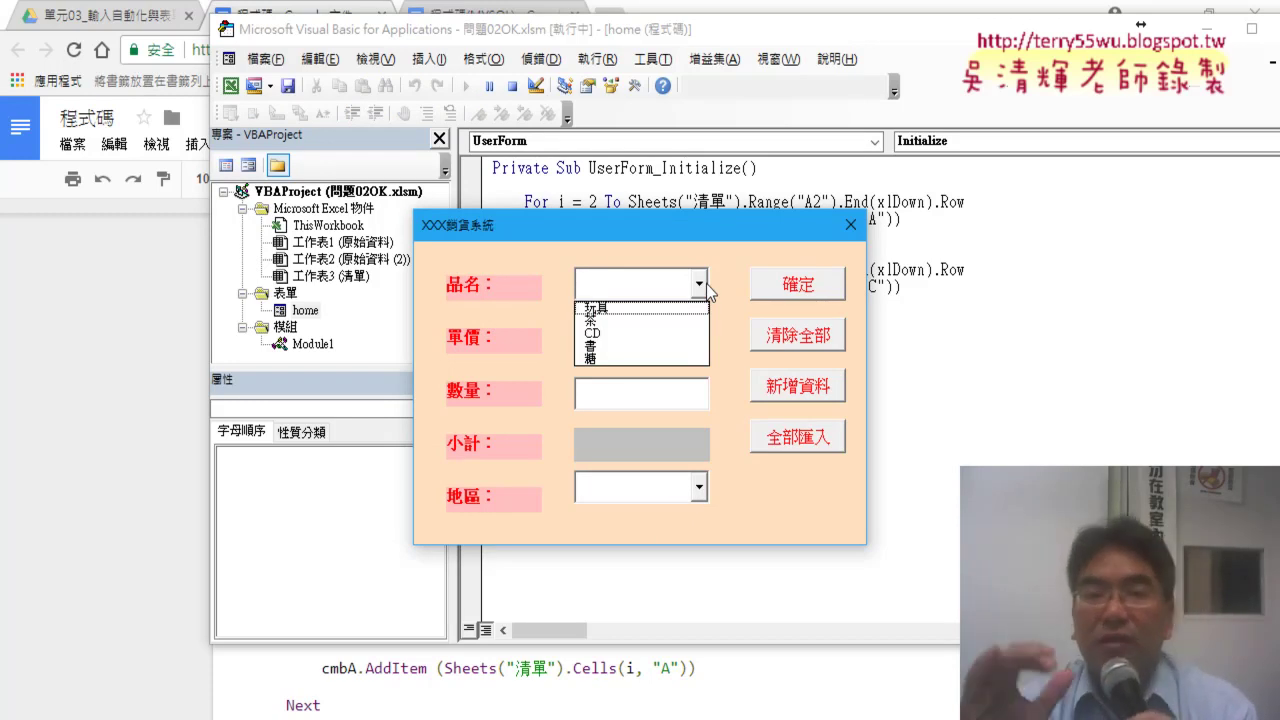
pyautogui.click(850, 224)
# Mark the end-of-list expression in the first loop, then select empty cell A7 below 糖
pyautogui.press('F7')
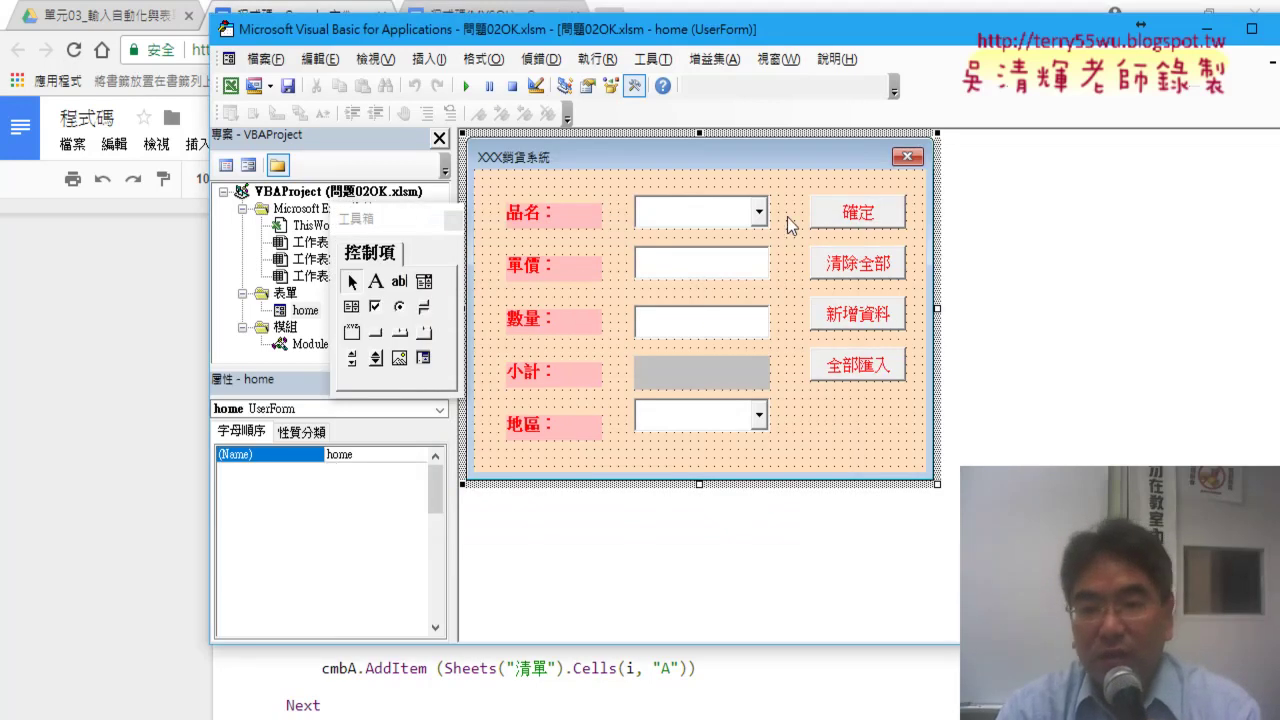
pyautogui.moveTo(750, 203); pyautogui.dragTo(967, 202)
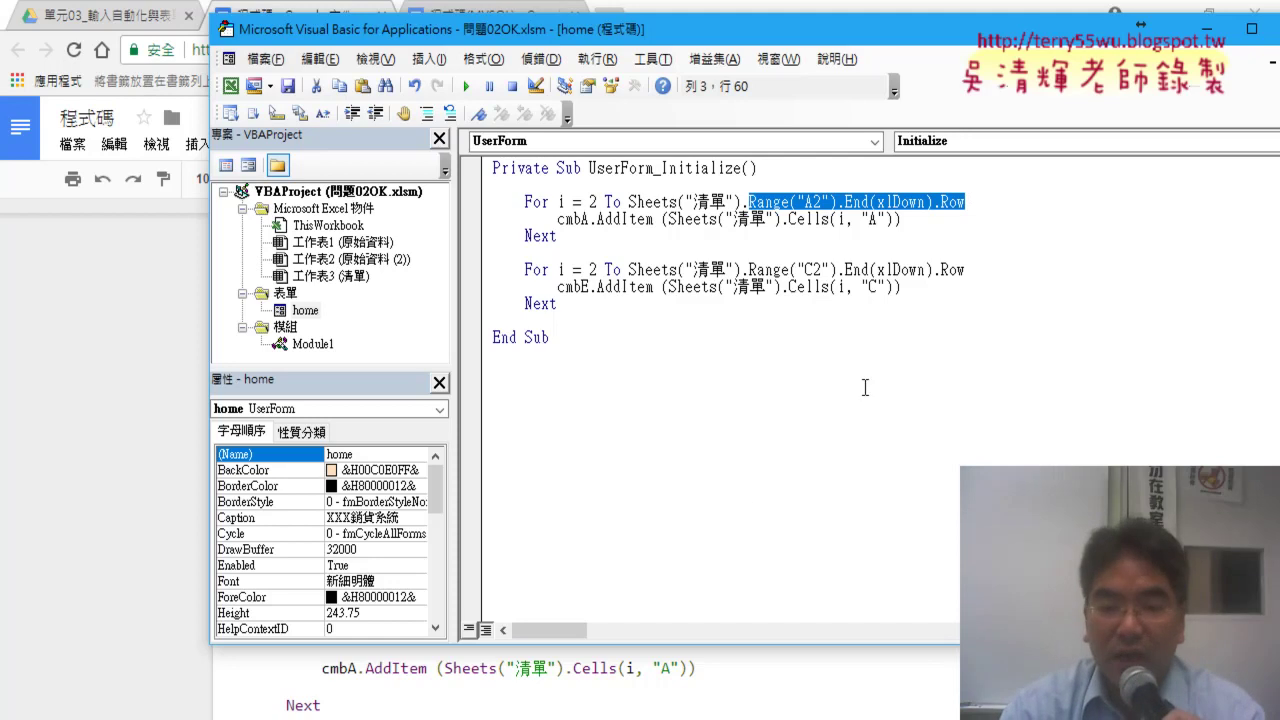
pyautogui.click(520, 635)
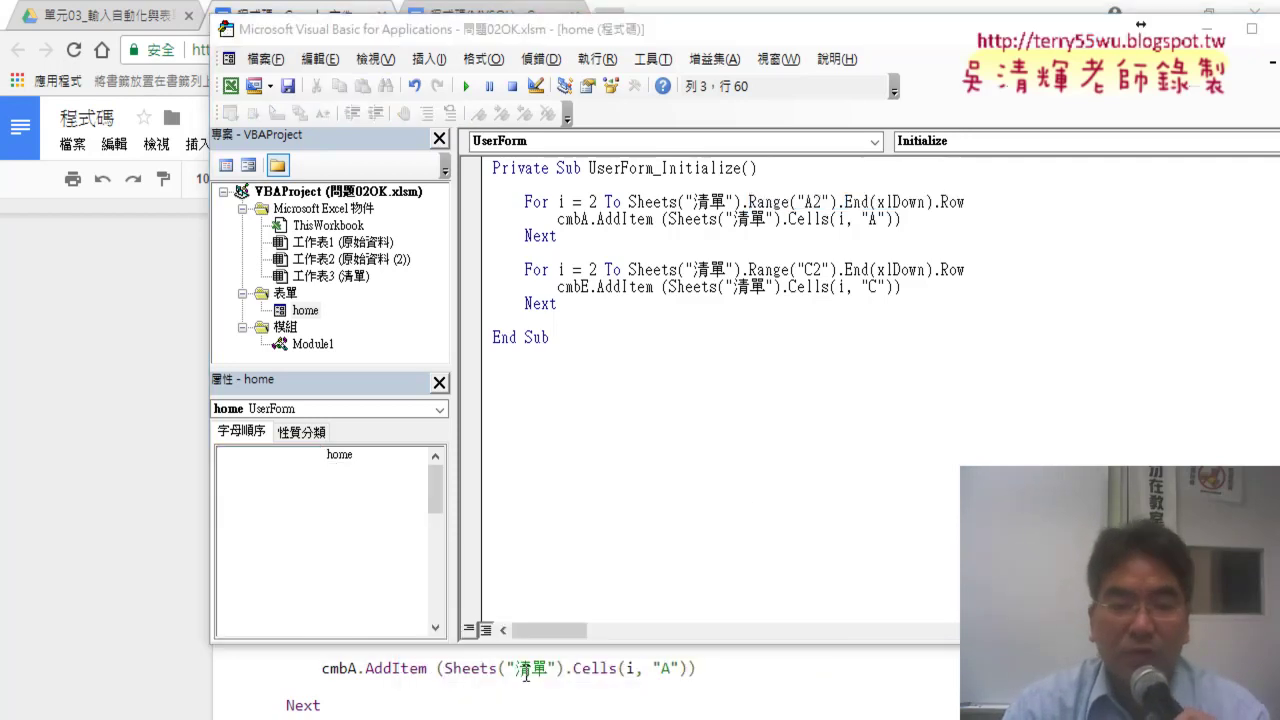
pyautogui.click(93, 381)
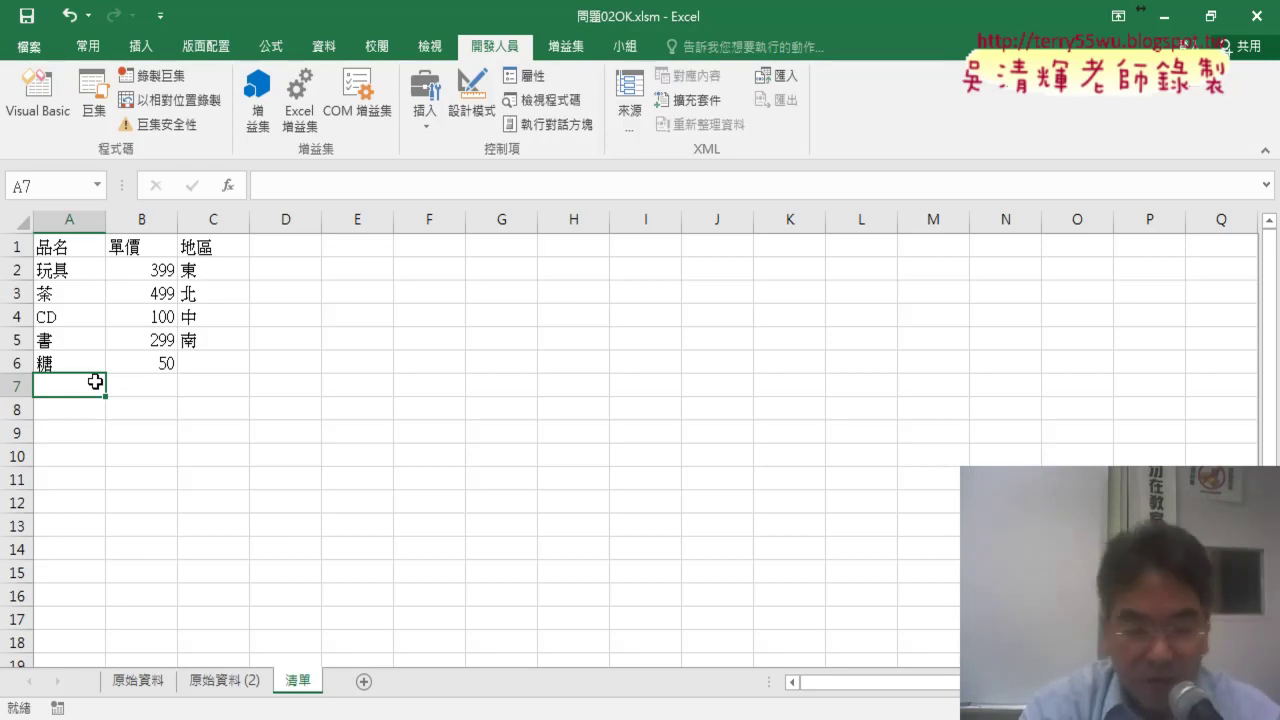
# Type 水壺 into A7 and 200 into B7 on the 清單 sheet
pyautogui.write('ㄕ')
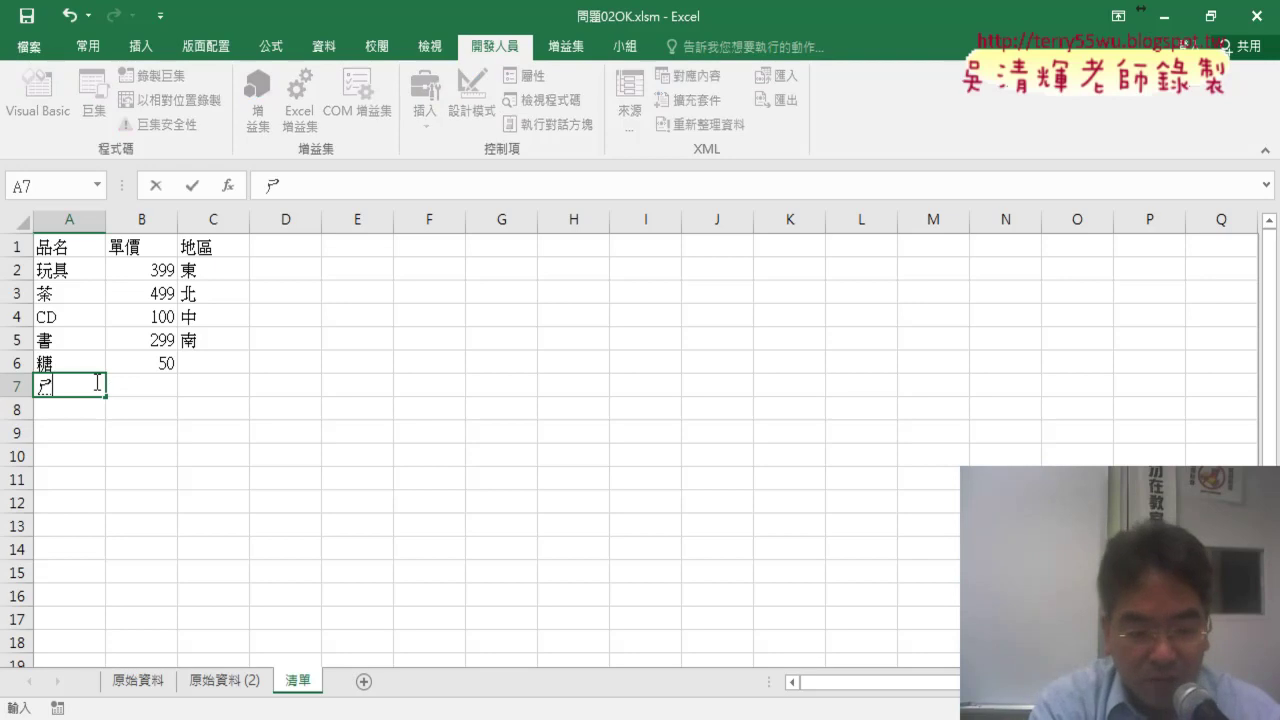
pyautogui.write('o3')
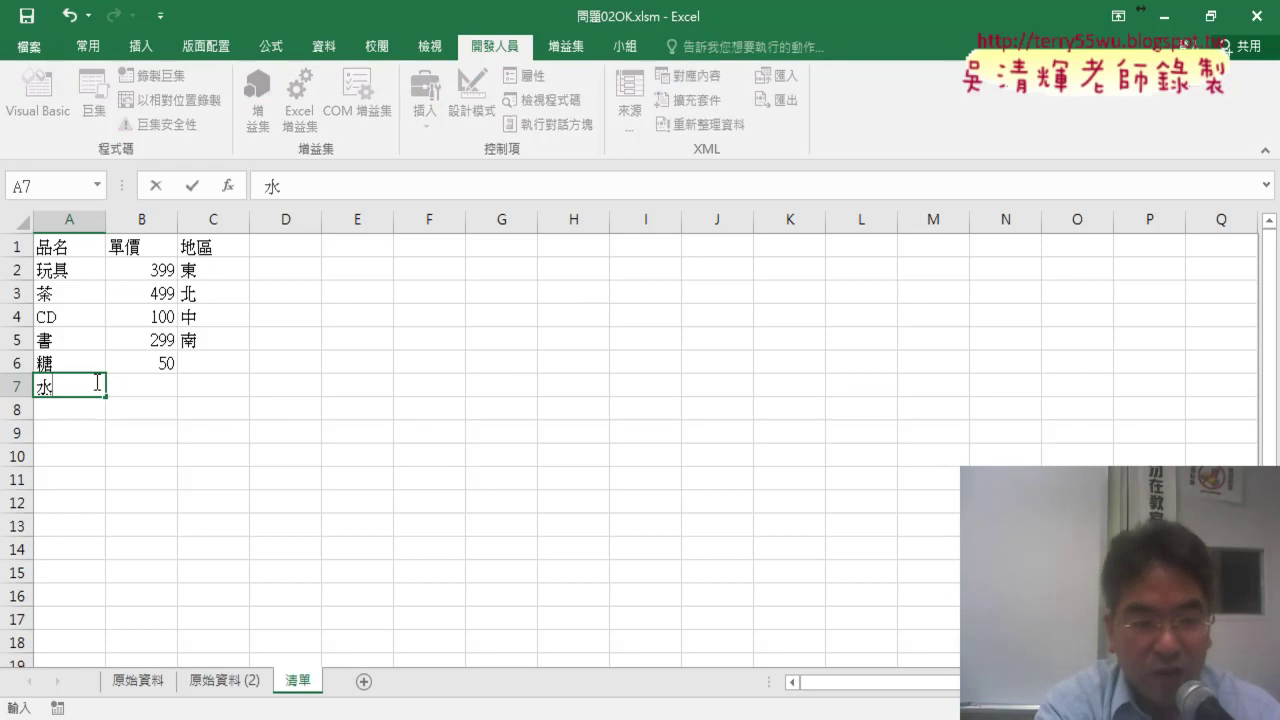
pyautogui.write('cj6')
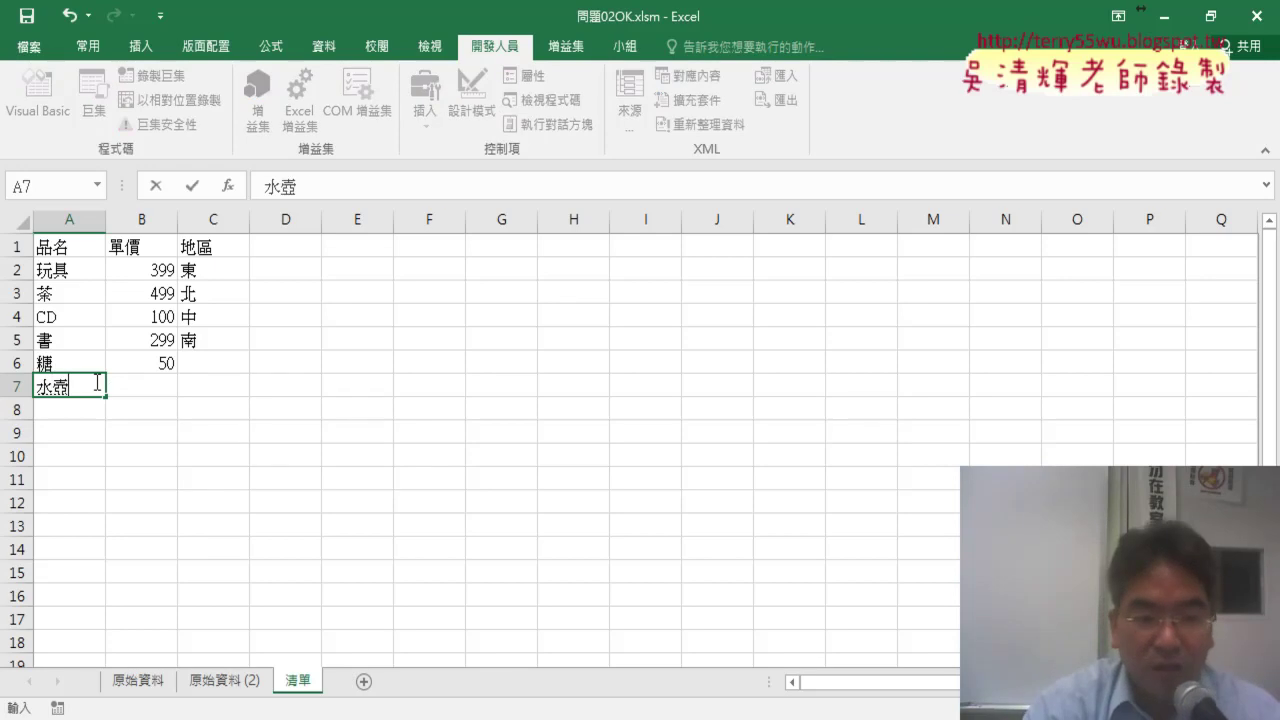
pyautogui.press('Tab')
pyautogui.write('200')
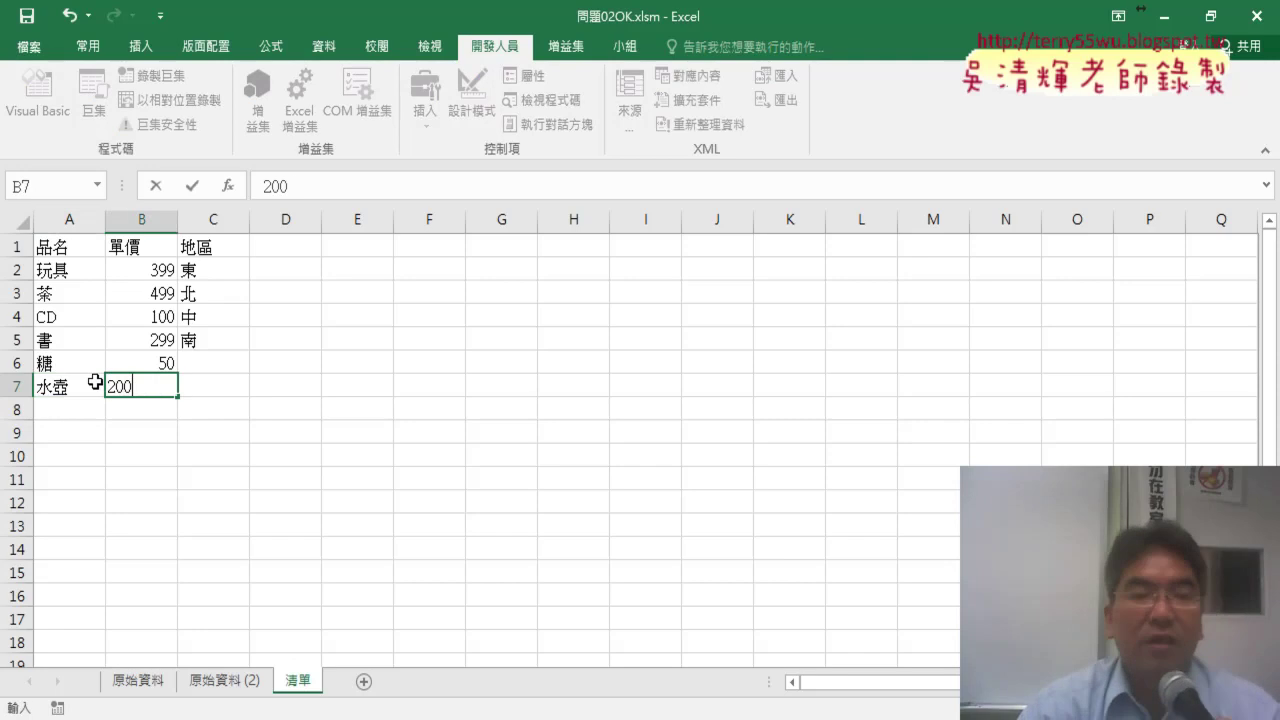
pyautogui.press('Return')
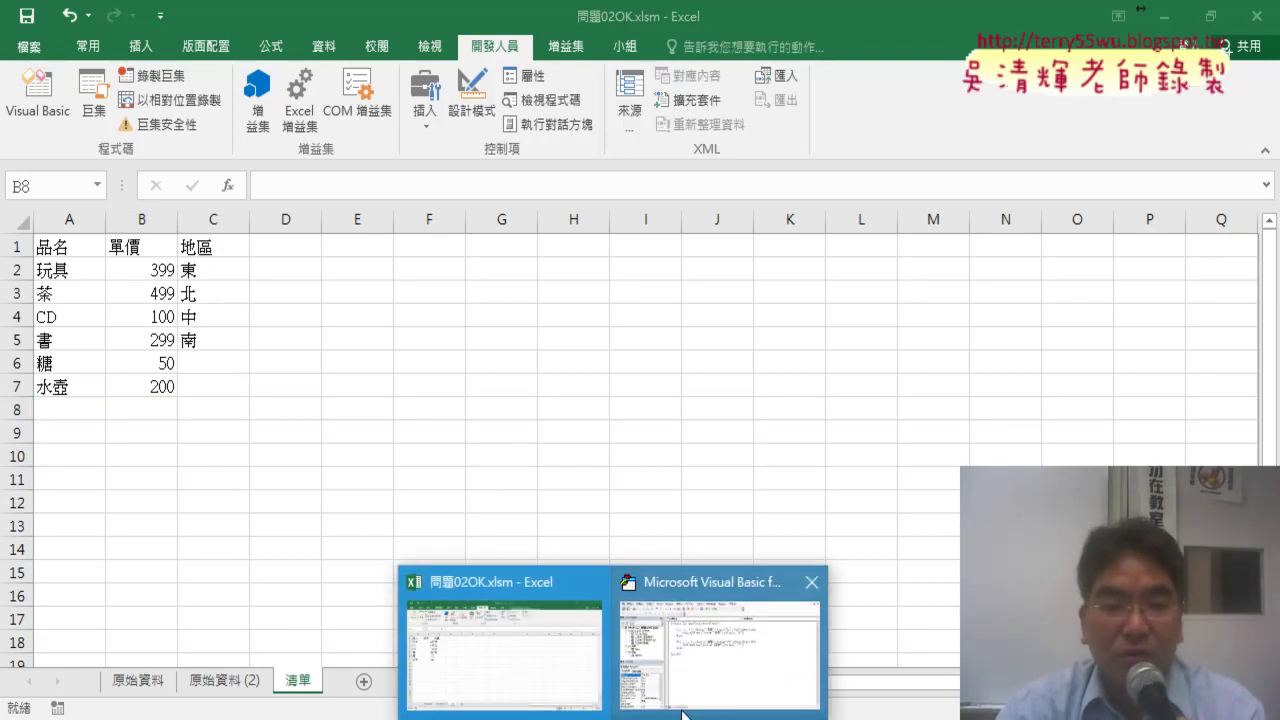
# Run the sales form again and open the 品名 dropdown, now listing 水壺
pyautogui.click(710, 678)
pyautogui.click(465, 86)
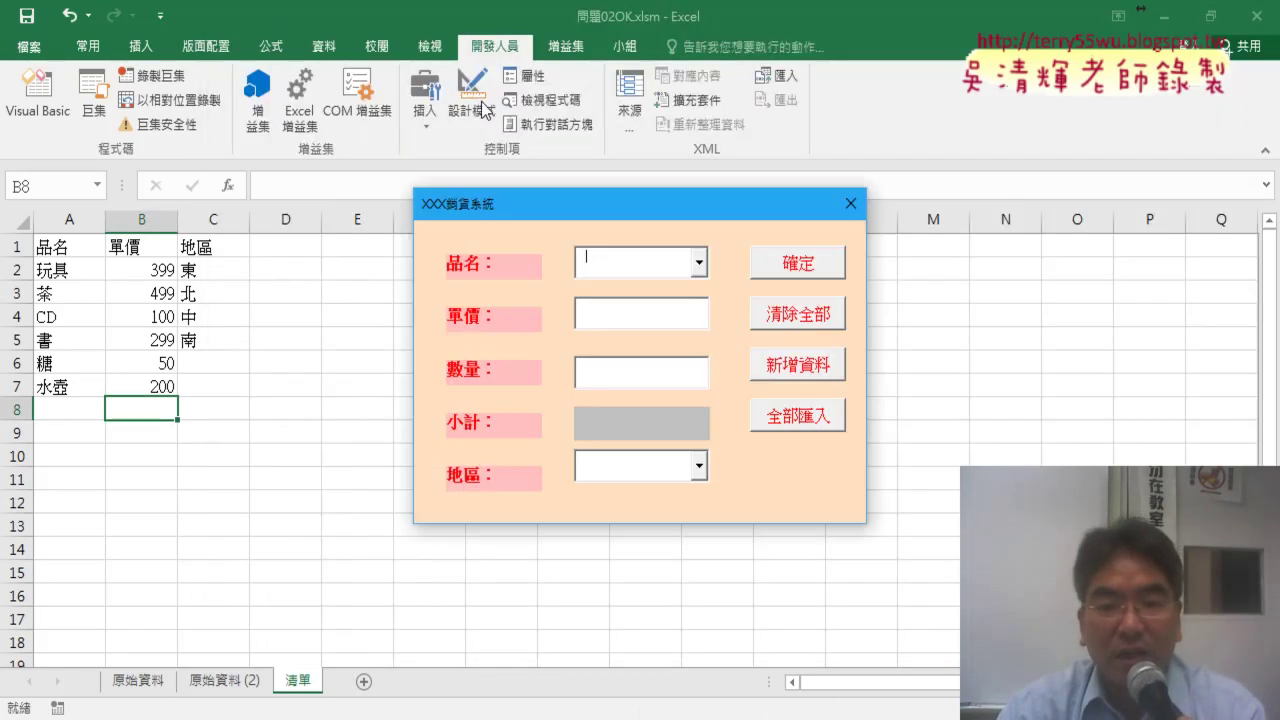
pyautogui.click(699, 266)
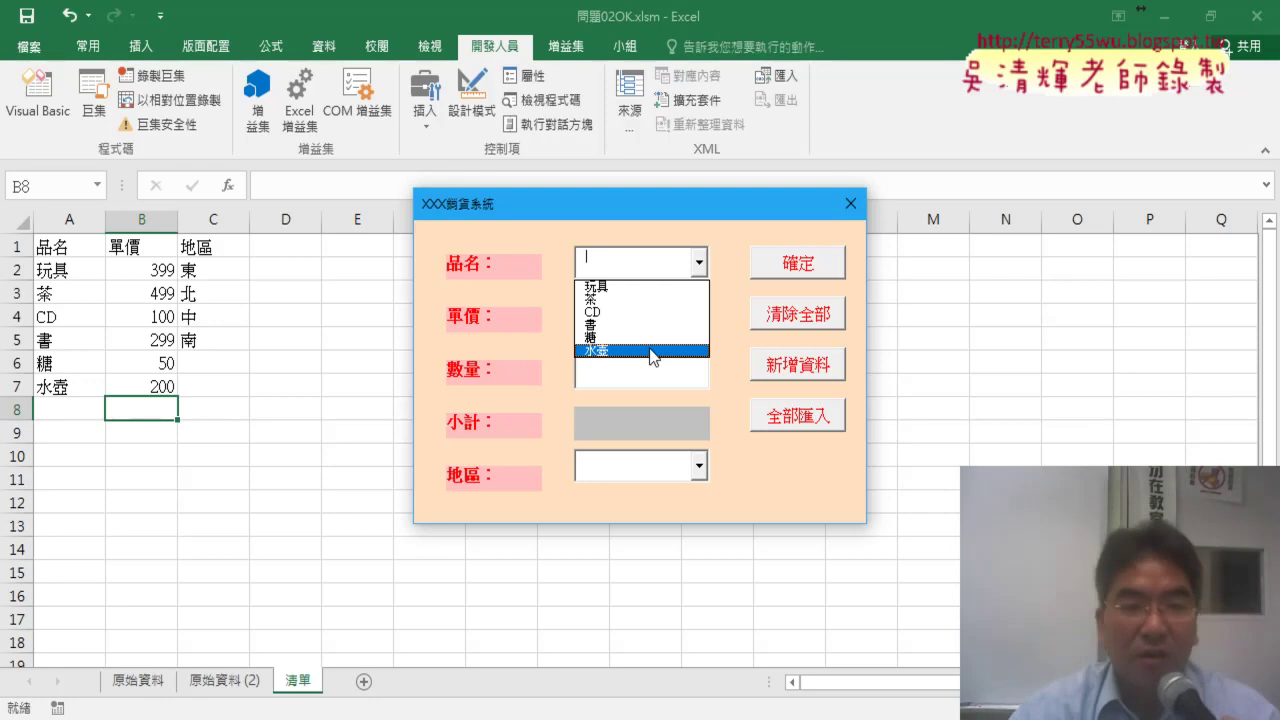
# Annotate column A products and column C regions as growing sources for the two dropdowns
pyautogui.moveTo(38, 418); pyautogui.dragTo(42, 405)
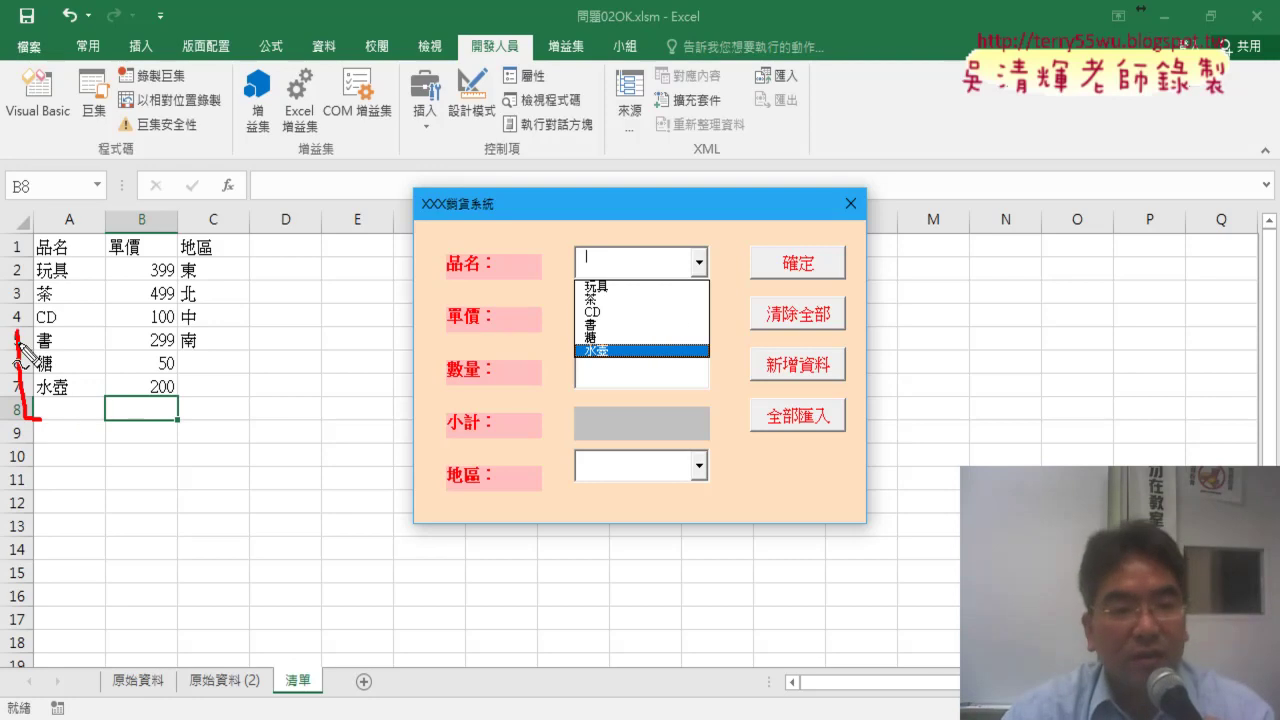
pyautogui.moveTo(178, 352); pyautogui.dragTo(214, 312)
pyautogui.moveTo(196, 358); pyautogui.dragTo(215, 410)
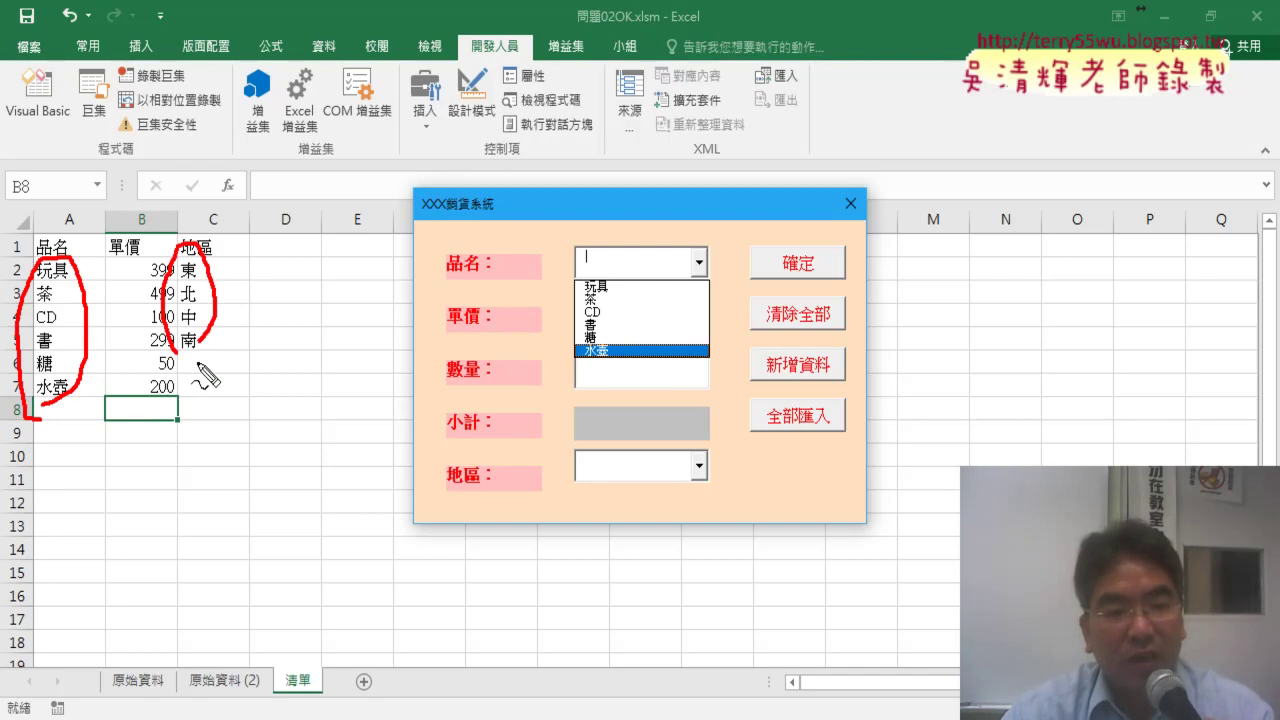
pyautogui.moveTo(80, 412); pyautogui.dragTo(86, 468)
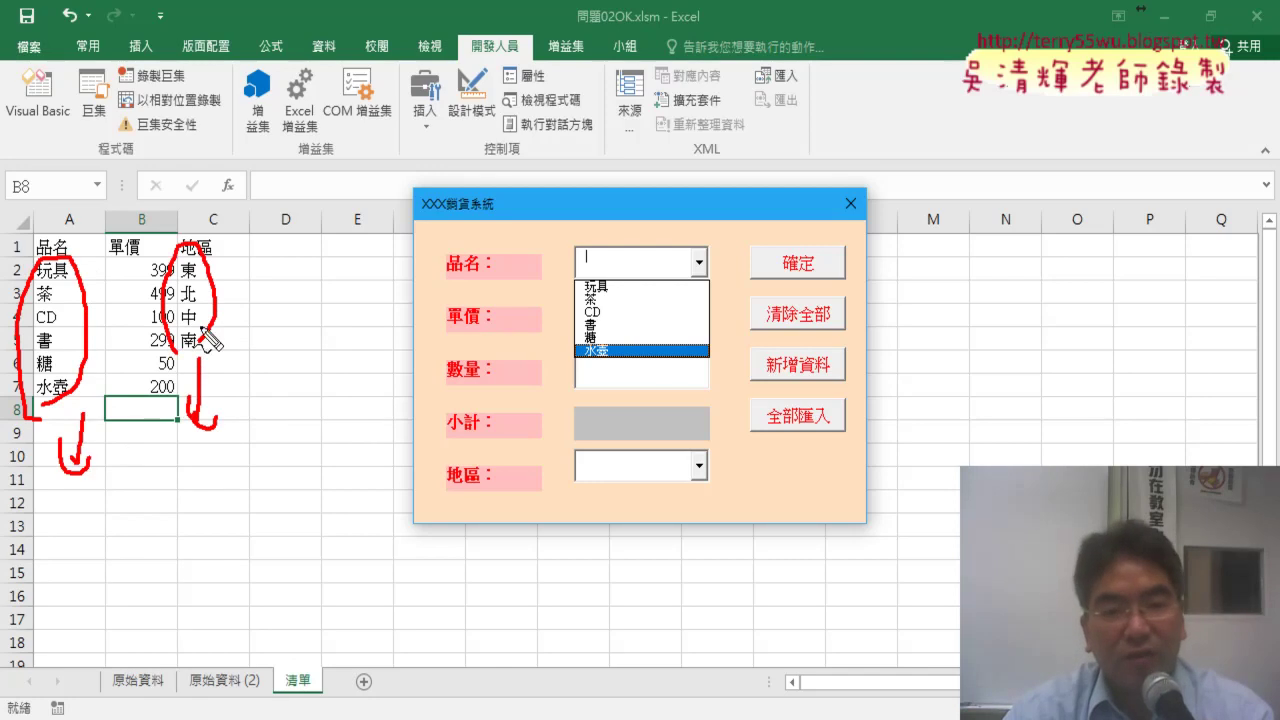
pyautogui.moveTo(75, 250); pyautogui.dragTo(598, 246)
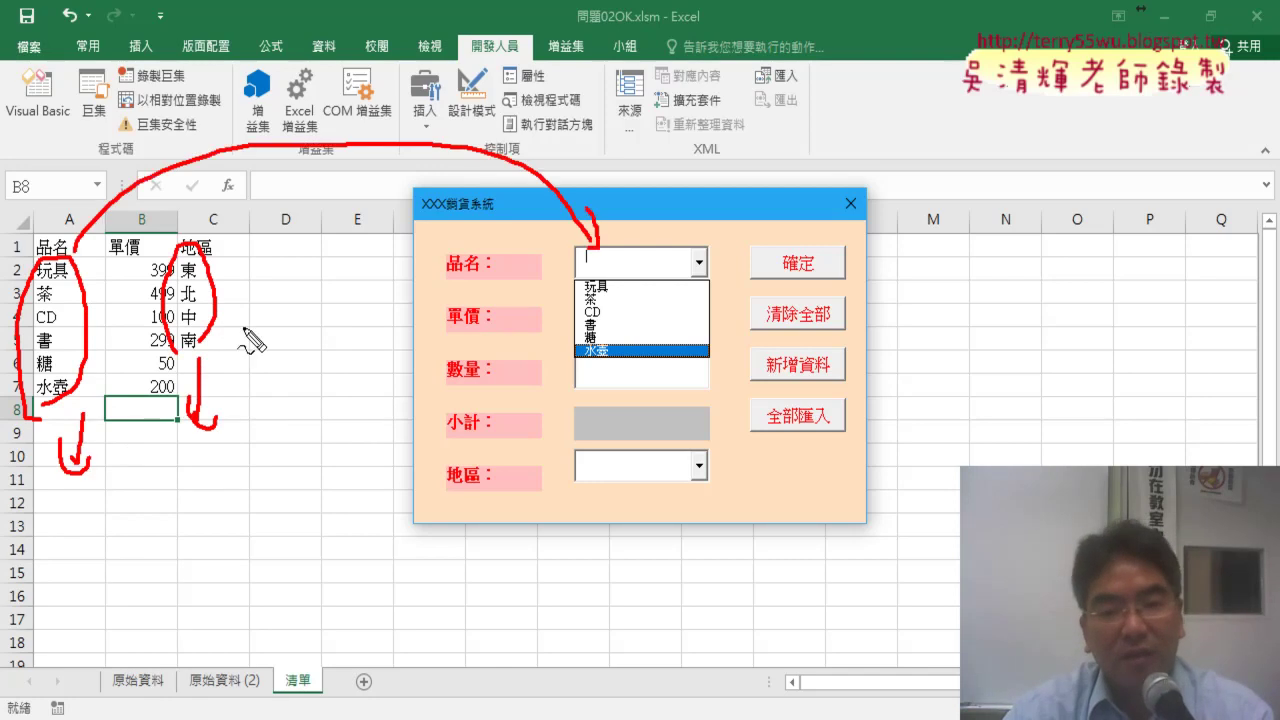
pyautogui.moveTo(233, 320)
pyautogui.mouseDown()
pyautogui.moveTo(568, 462)
pyautogui.moveTo(556, 480)
pyautogui.mouseUp()
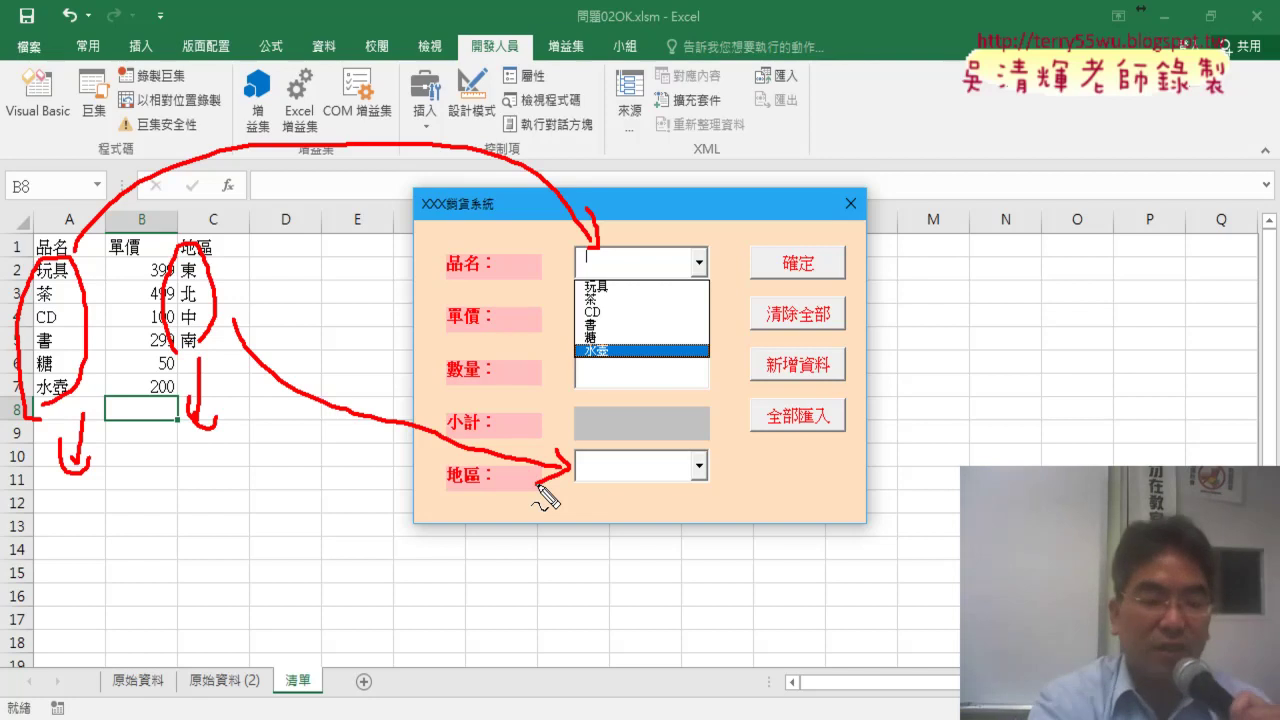
pyautogui.press('Escape')
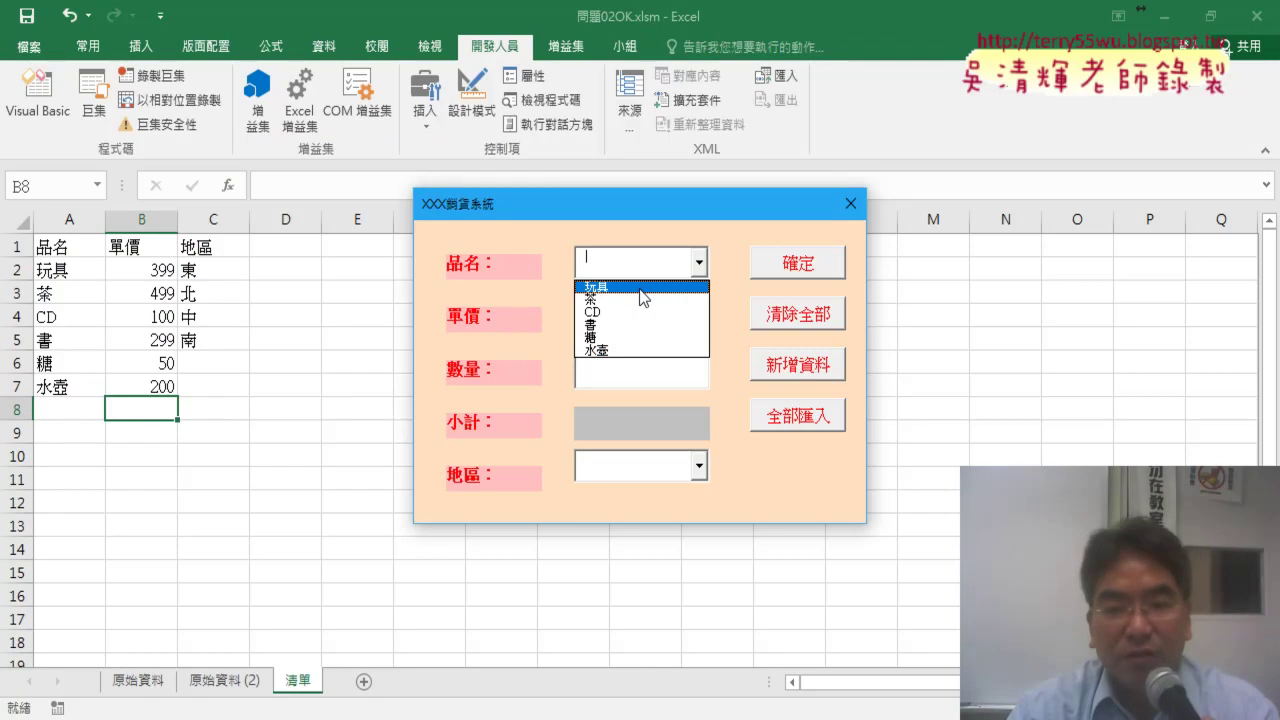
# Choose 茶 in the 品名 dropdown and show the 單價 box remains blank
pyautogui.click(638, 300)
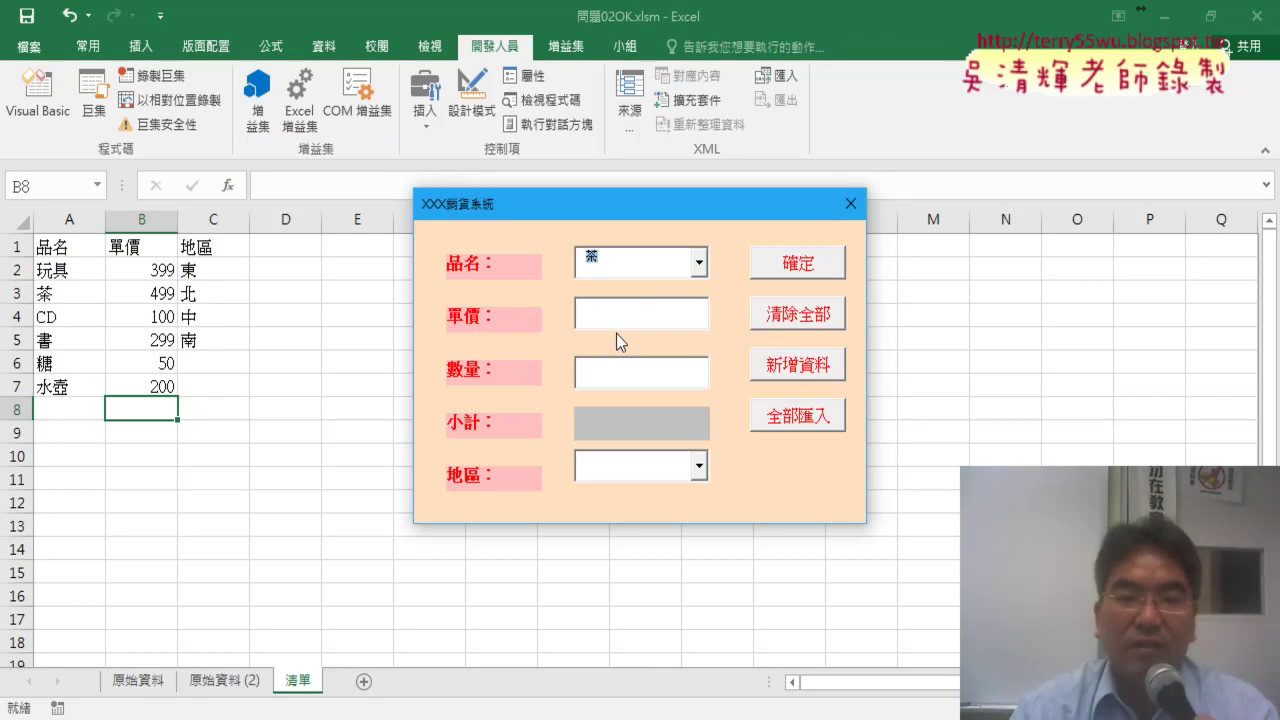
pyautogui.click(616, 320)
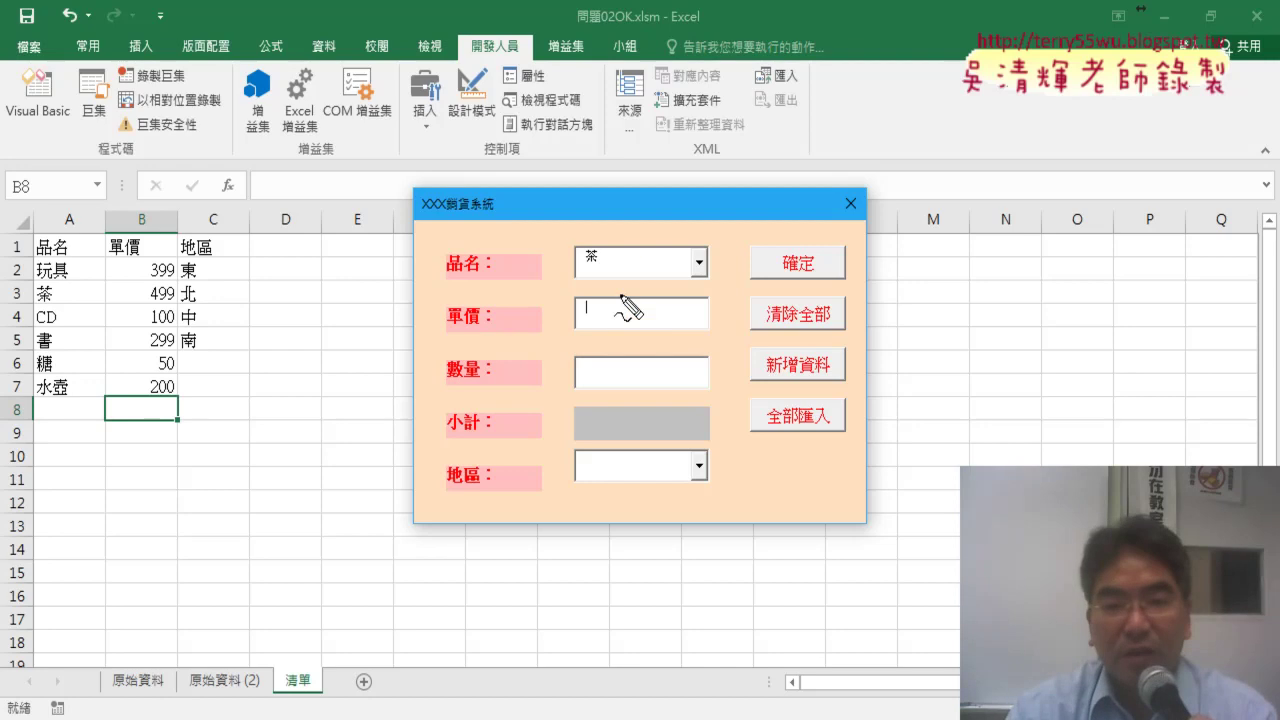
pyautogui.moveTo(614, 240)
pyautogui.mouseDown()
pyautogui.moveTo(617, 289)
pyautogui.moveTo(558, 332)
pyautogui.mouseUp()
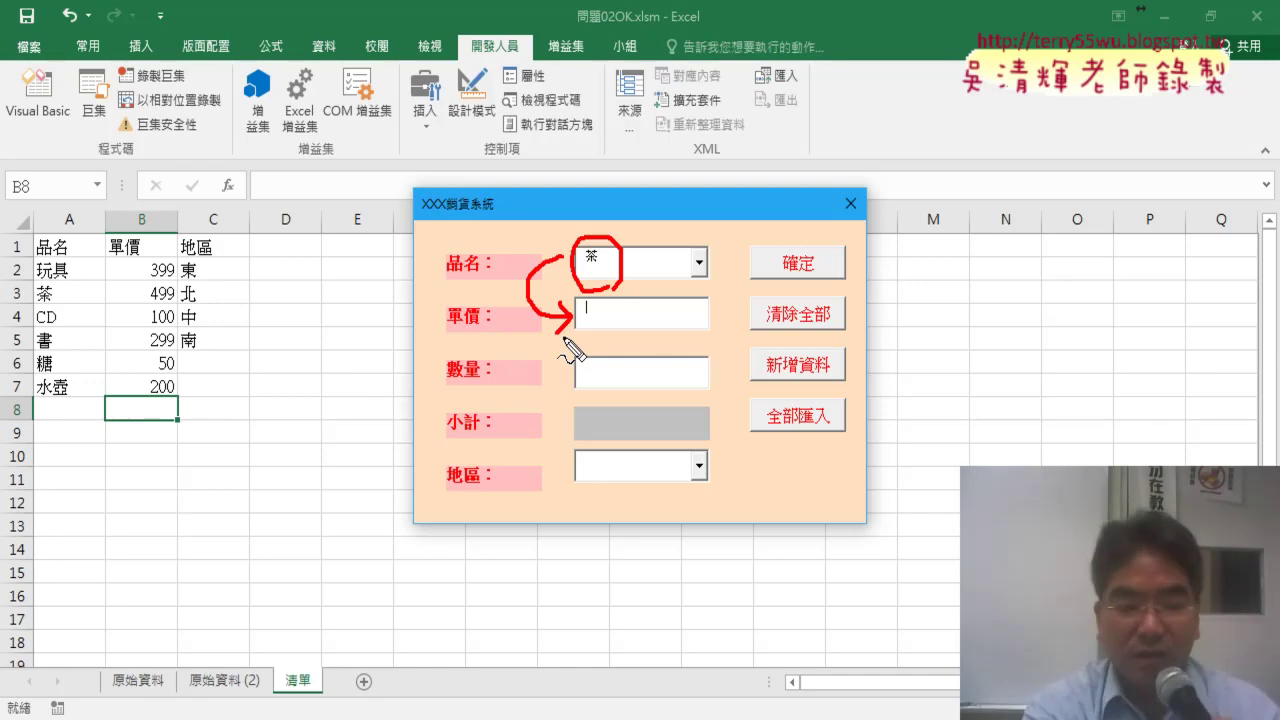
pyautogui.press('Escape')
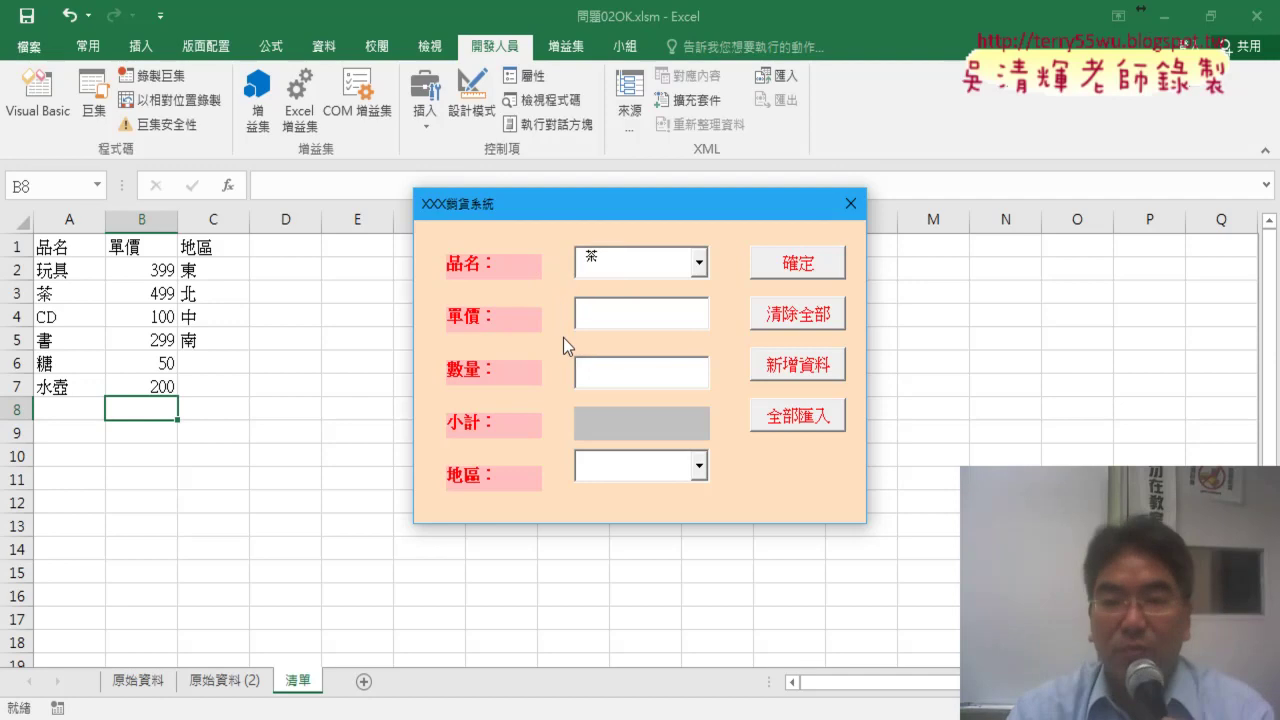
# Close the running form and double-click cmbA to create the cmbA_Change procedure
pyautogui.click(850, 203)
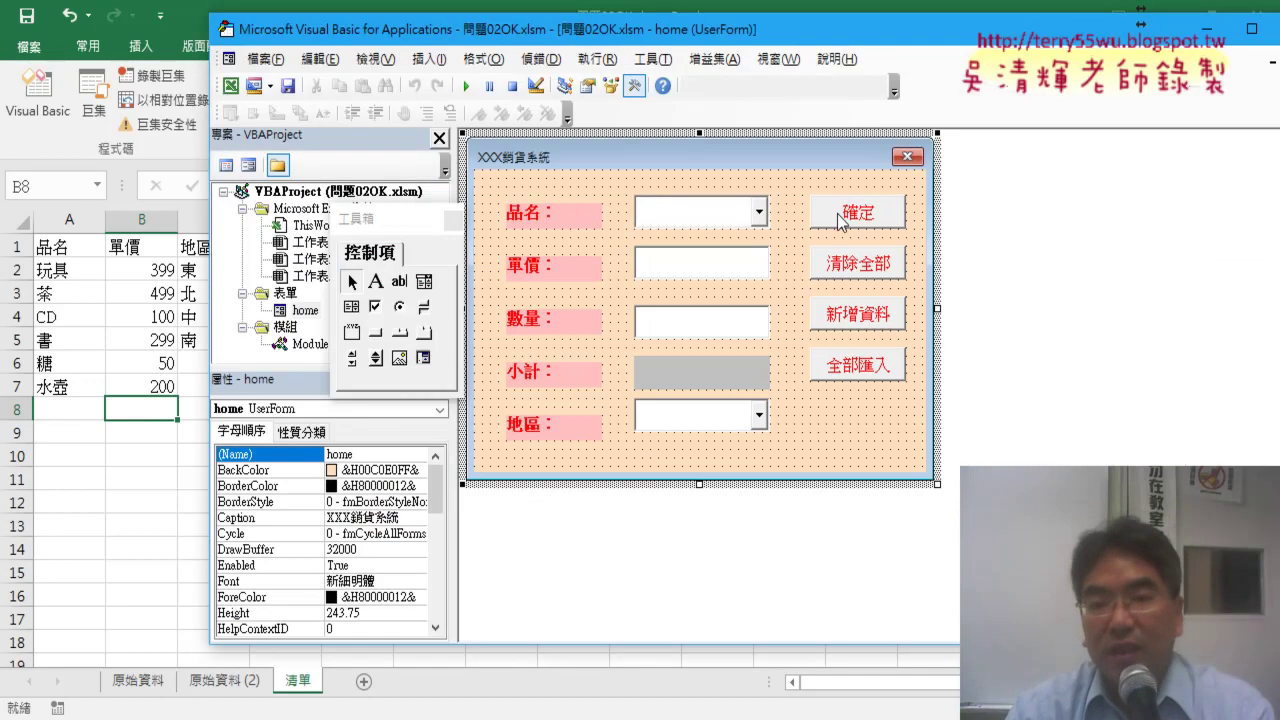
pyautogui.click(728, 222)
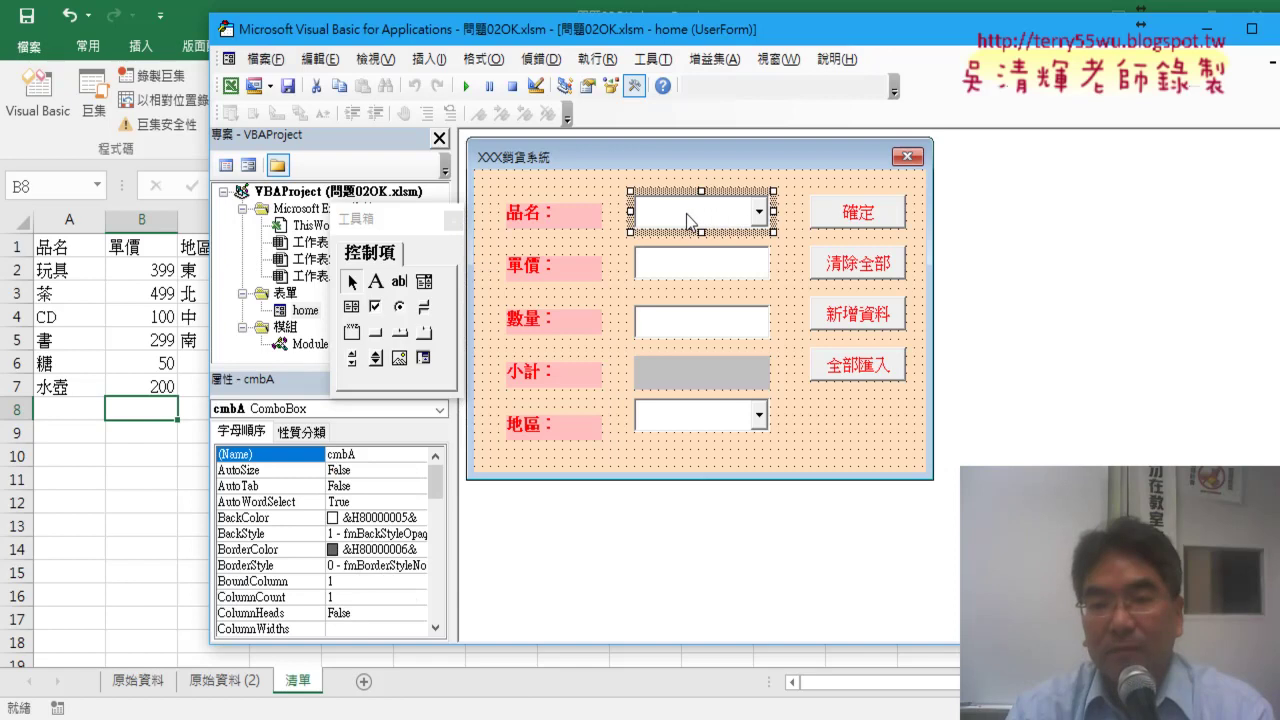
pyautogui.doubleClick(688, 221)
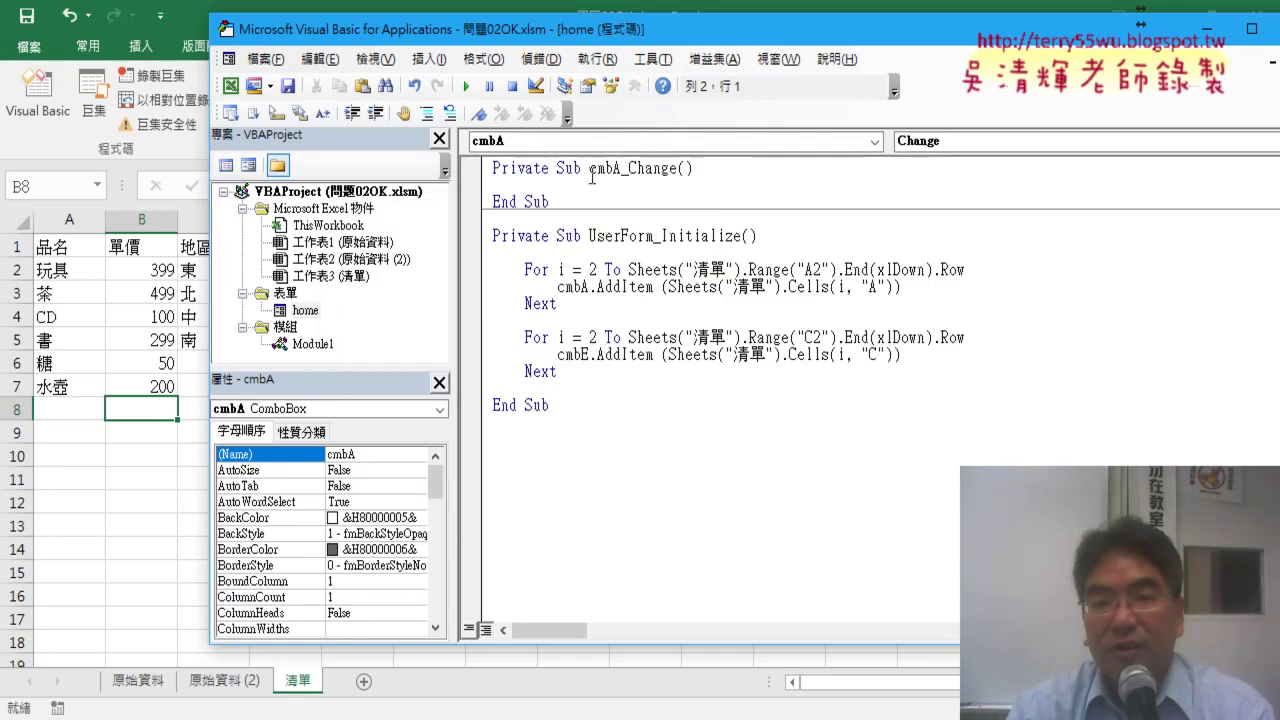
pyautogui.moveTo(591, 170); pyautogui.dragTo(615, 168)
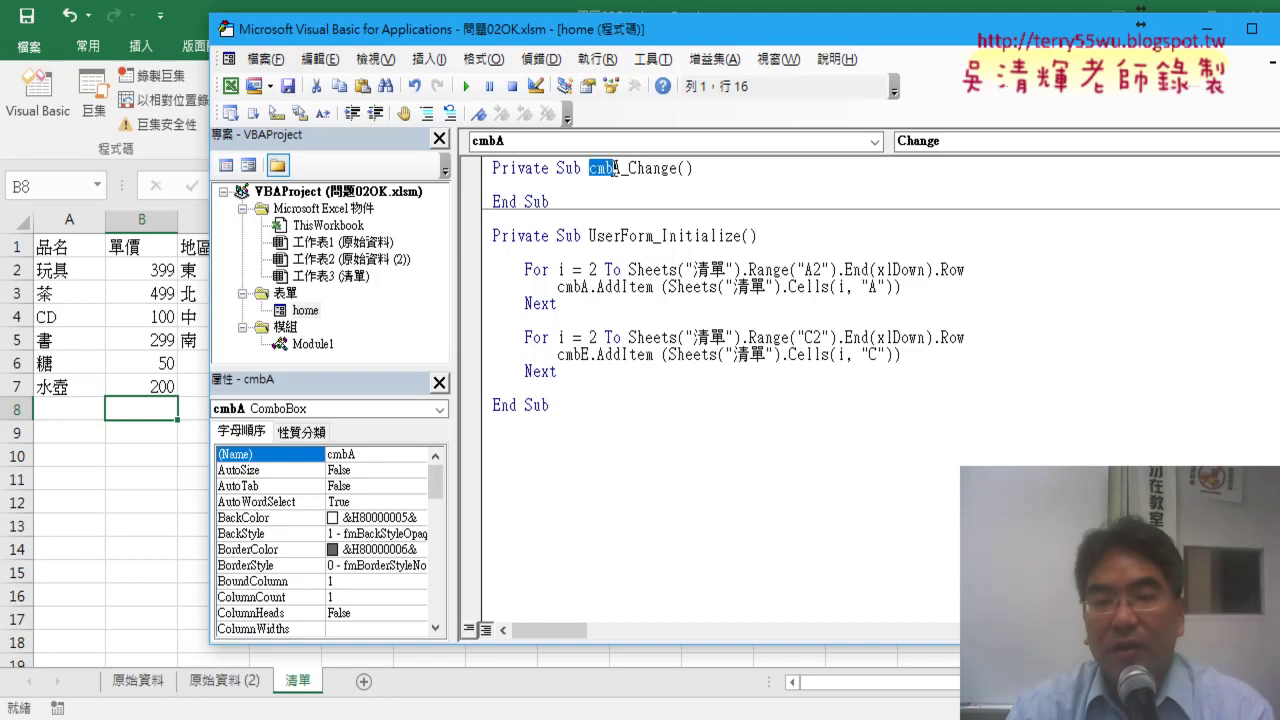
pyautogui.doubleClick(652, 168)
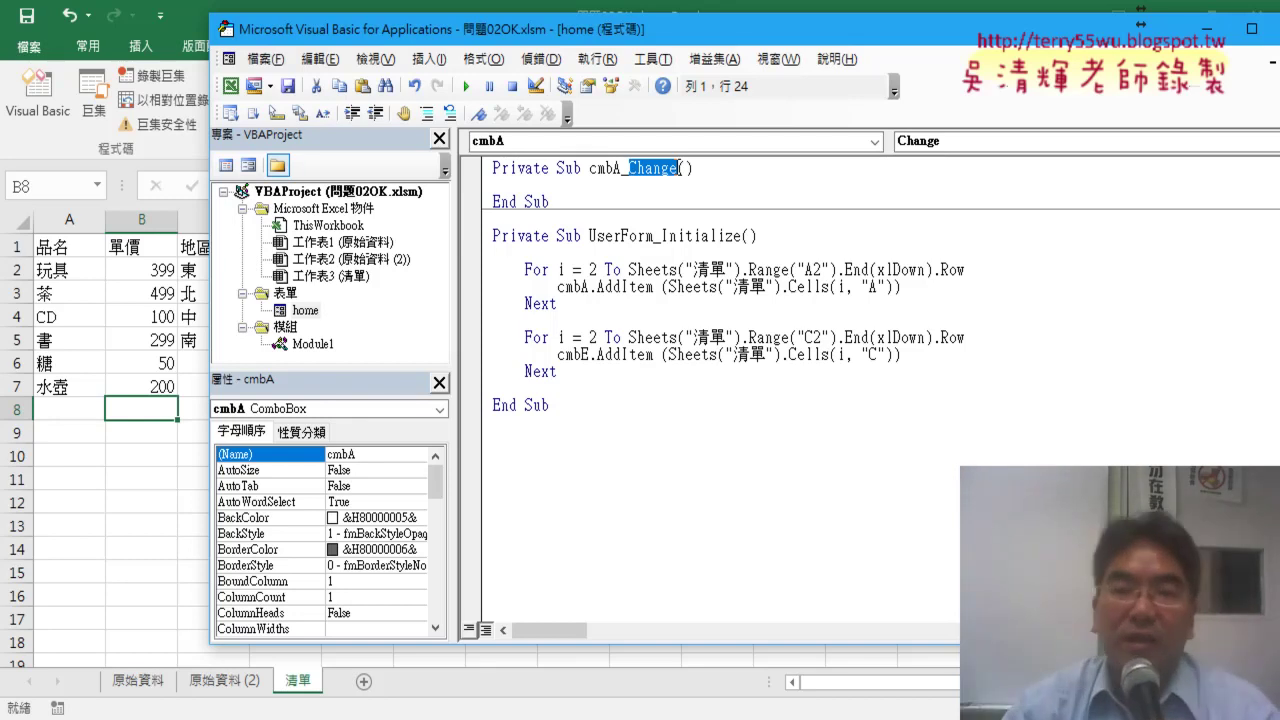
# Confirm the unit price box is named txtB, then indent an empty line inside cmbA_Change
pyautogui.doubleClick(305, 310)
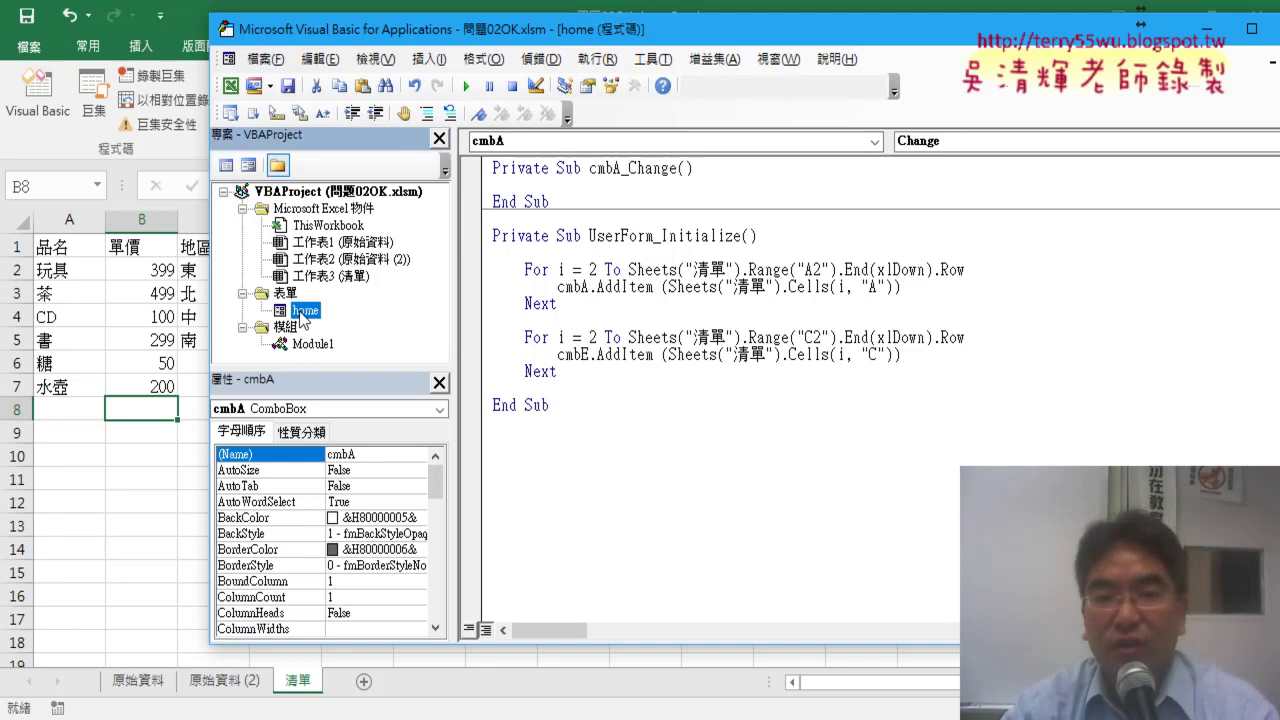
pyautogui.click(689, 272)
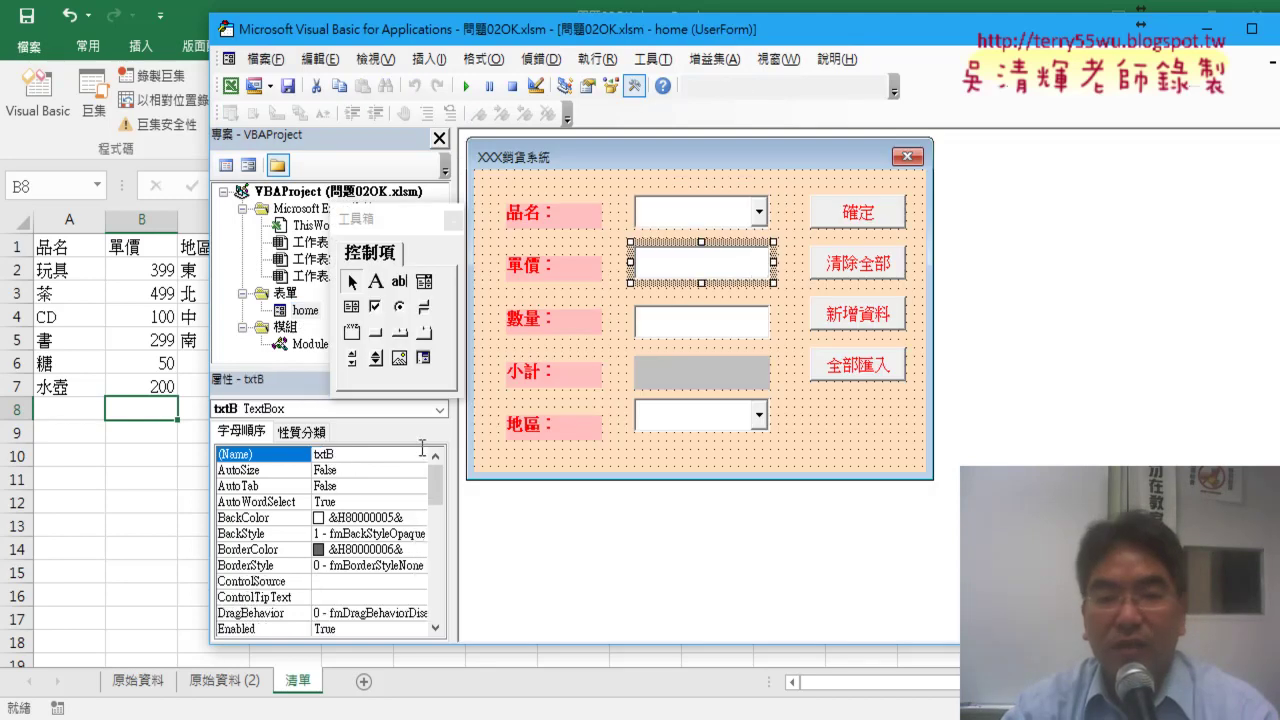
pyautogui.click(340, 454)
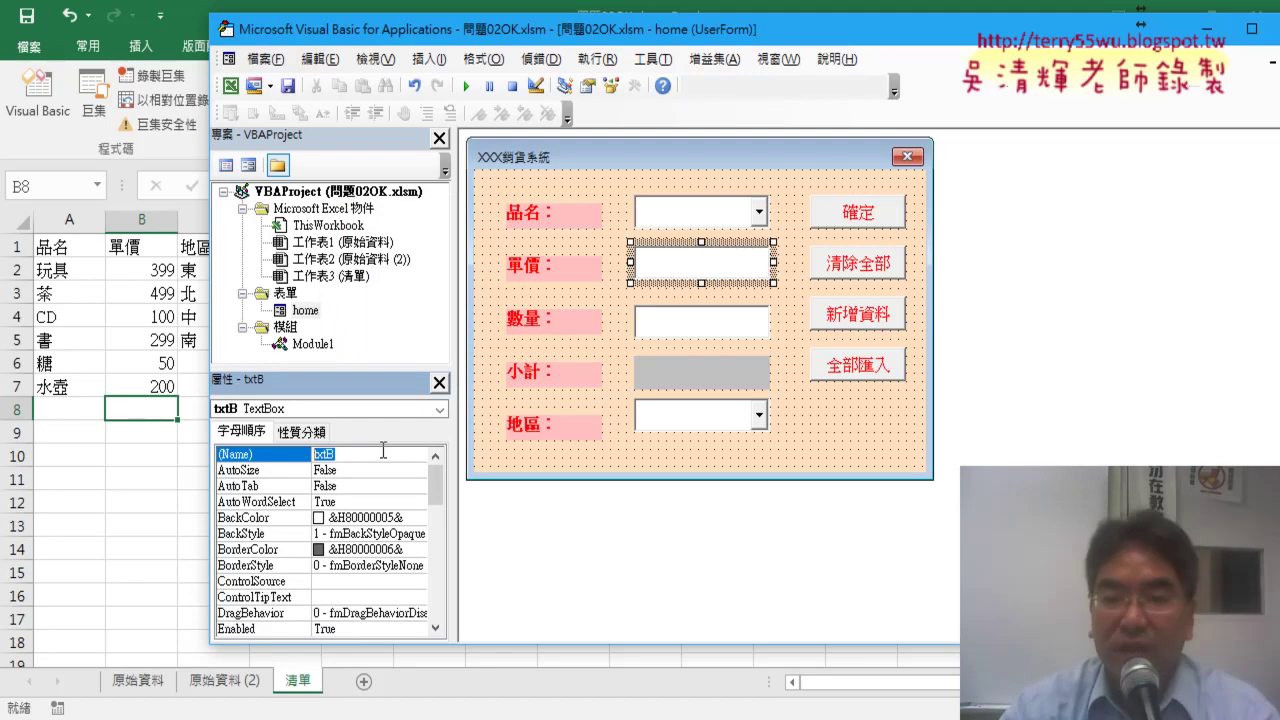
pyautogui.doubleClick(719, 226)
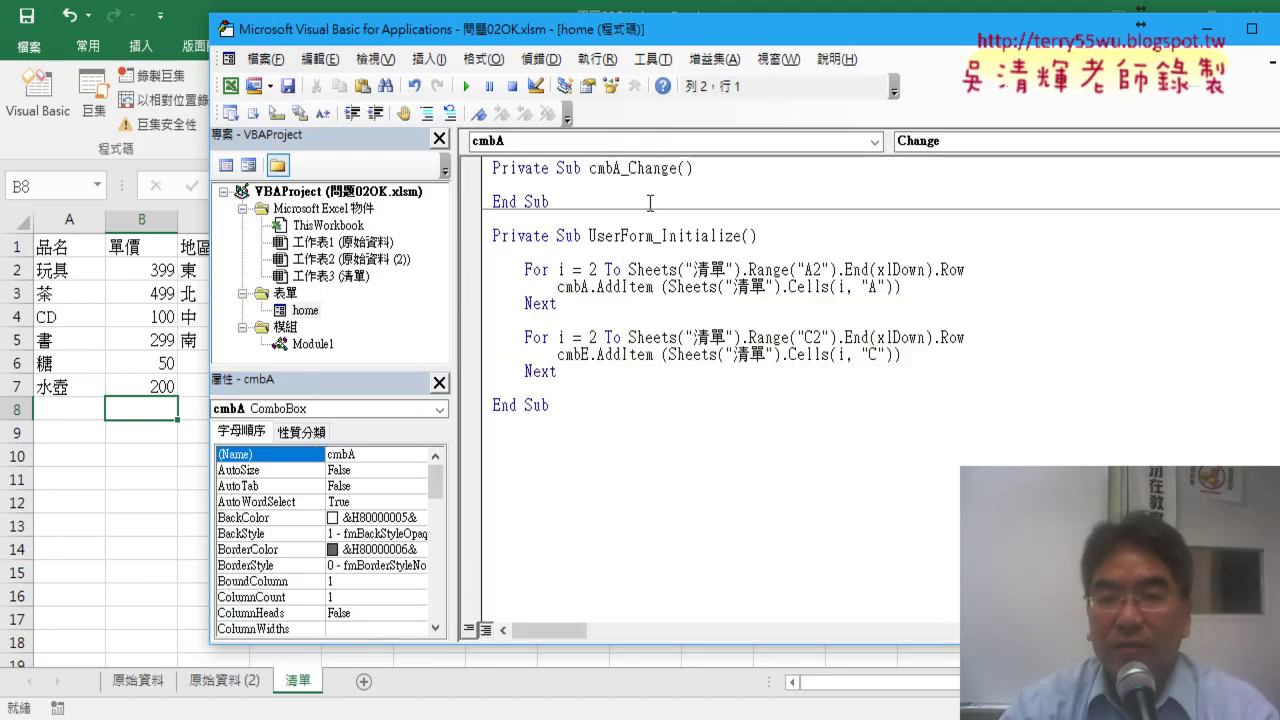
pyautogui.moveTo(590, 168); pyautogui.dragTo(680, 168)
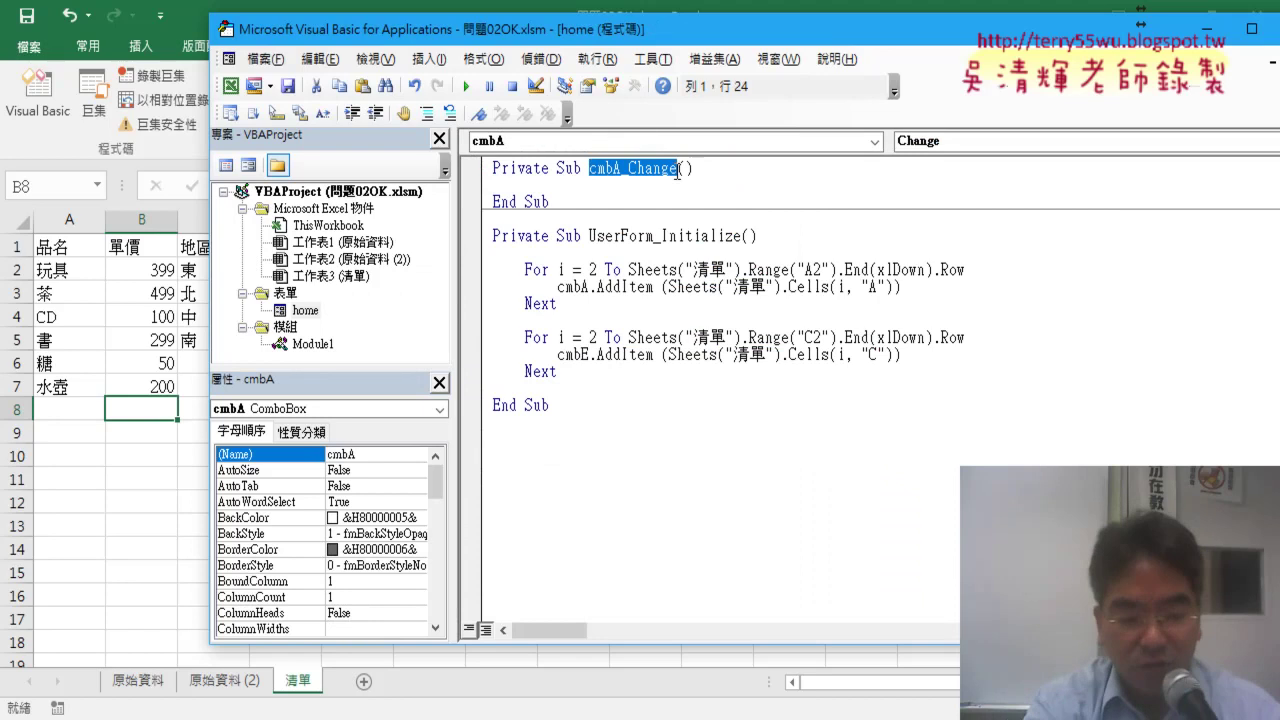
pyautogui.click(634, 187)
pyautogui.press('Tab')
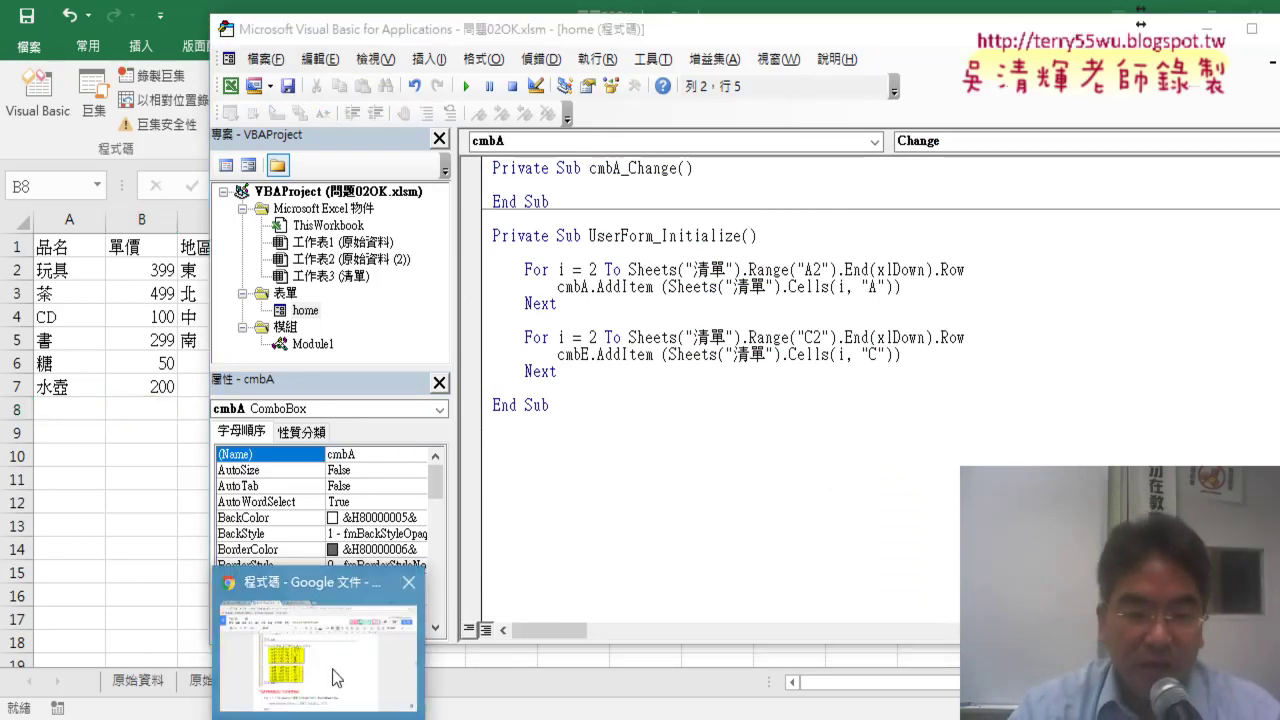
# Scroll the 程式碼 notes to the cmbA_Change code, highlighting 品名 in the red heading
pyautogui.click(320, 640)
pyautogui.scroll(-2, 454, 545)
pyautogui.scroll(-3, 454, 545)
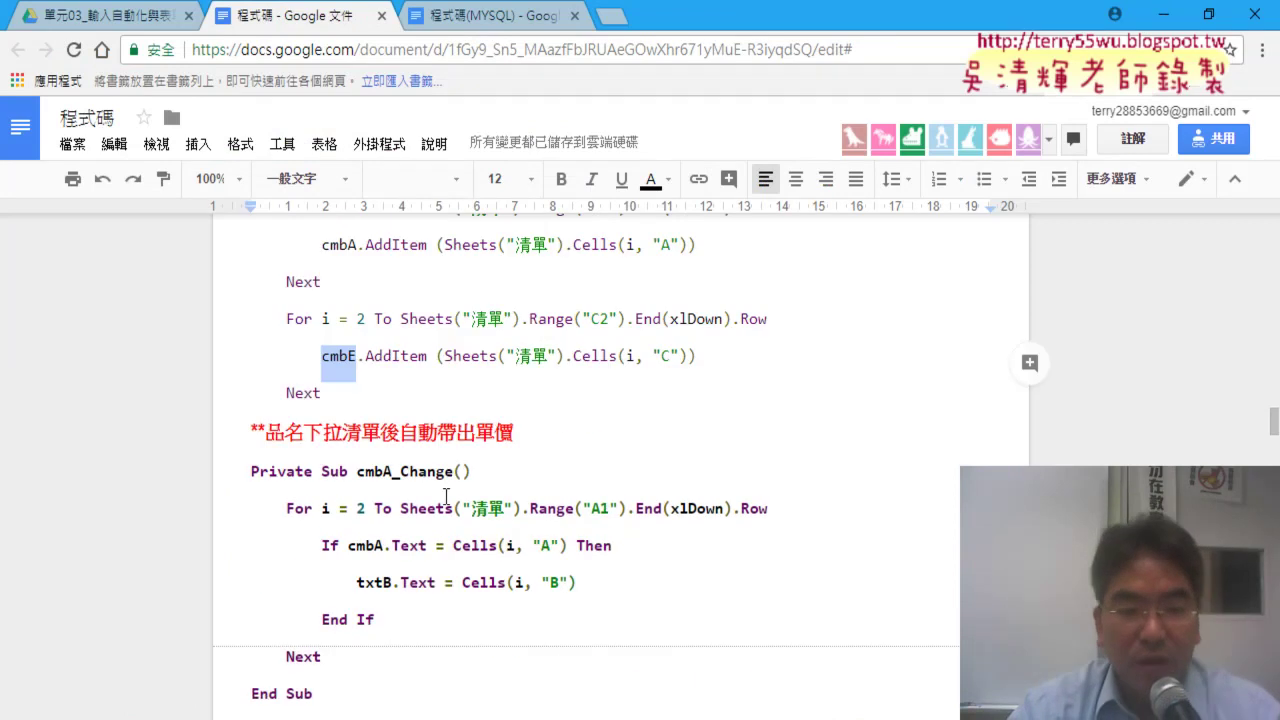
pyautogui.moveTo(265, 432); pyautogui.dragTo(303, 432)
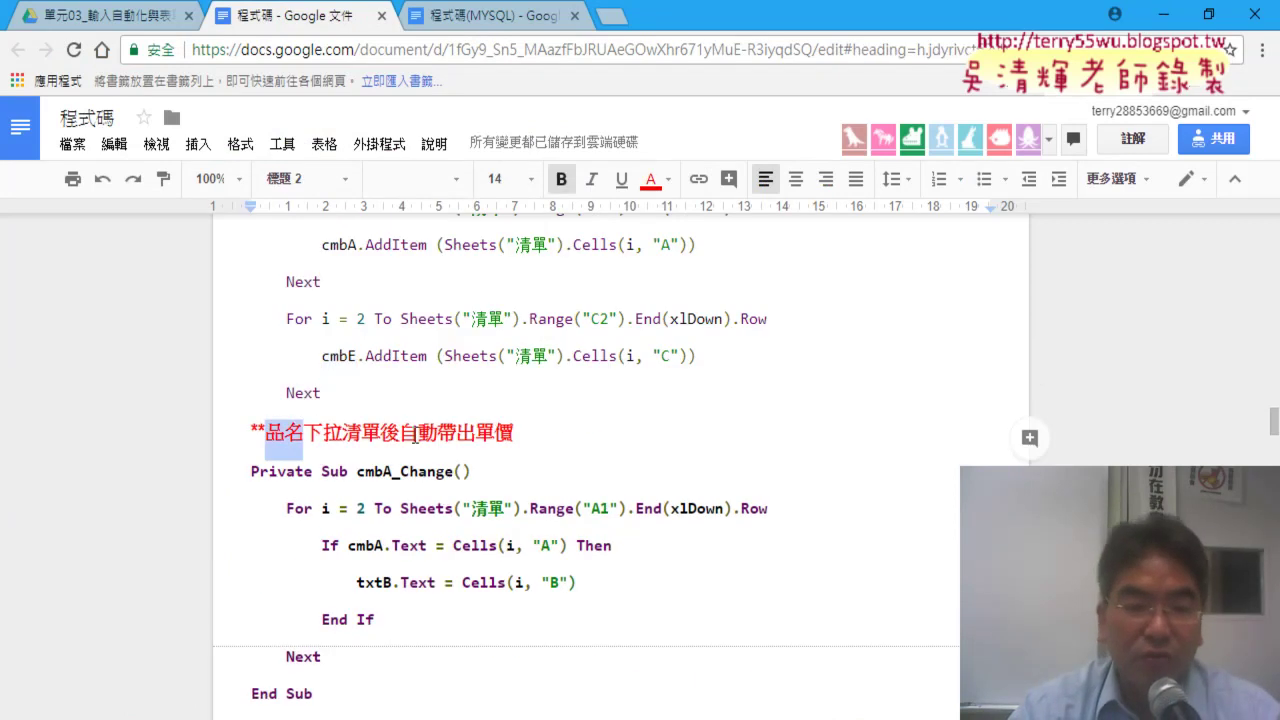
pyautogui.moveTo(474, 433); pyautogui.dragTo(514, 433)
pyautogui.scroll(-1, 600, 460)
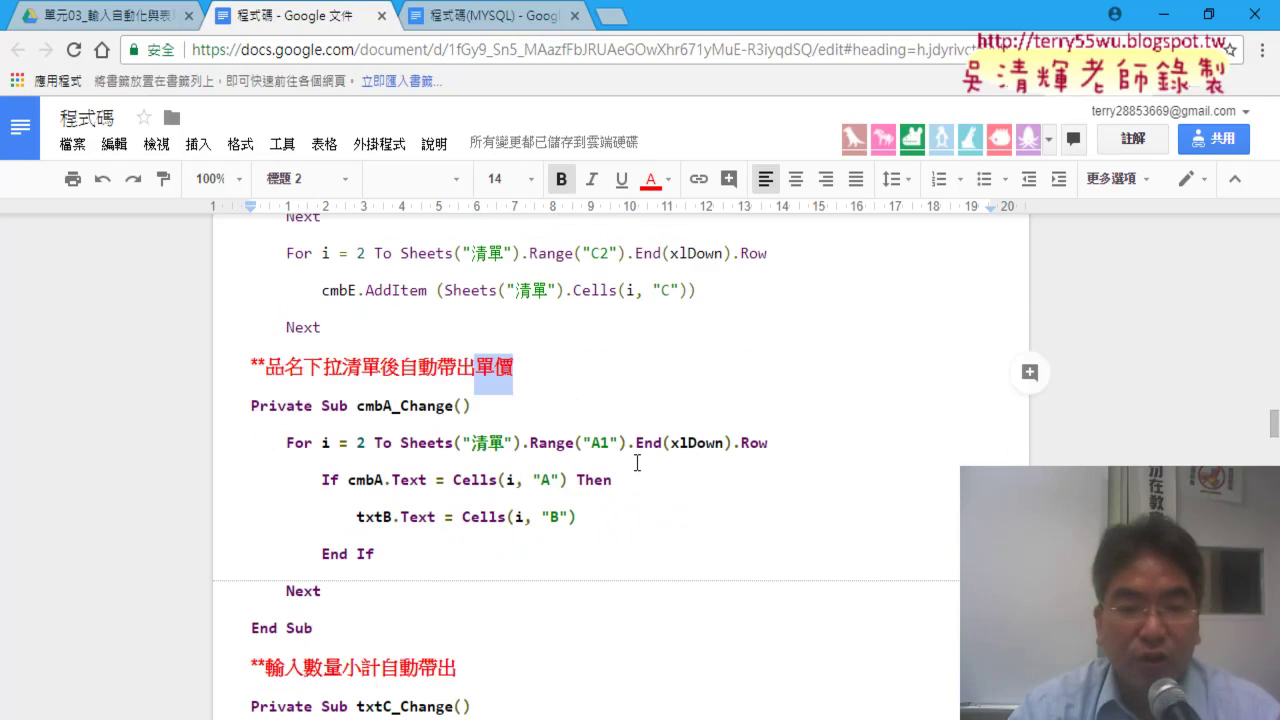
pyautogui.moveTo(400, 366); pyautogui.dragTo(452, 365)
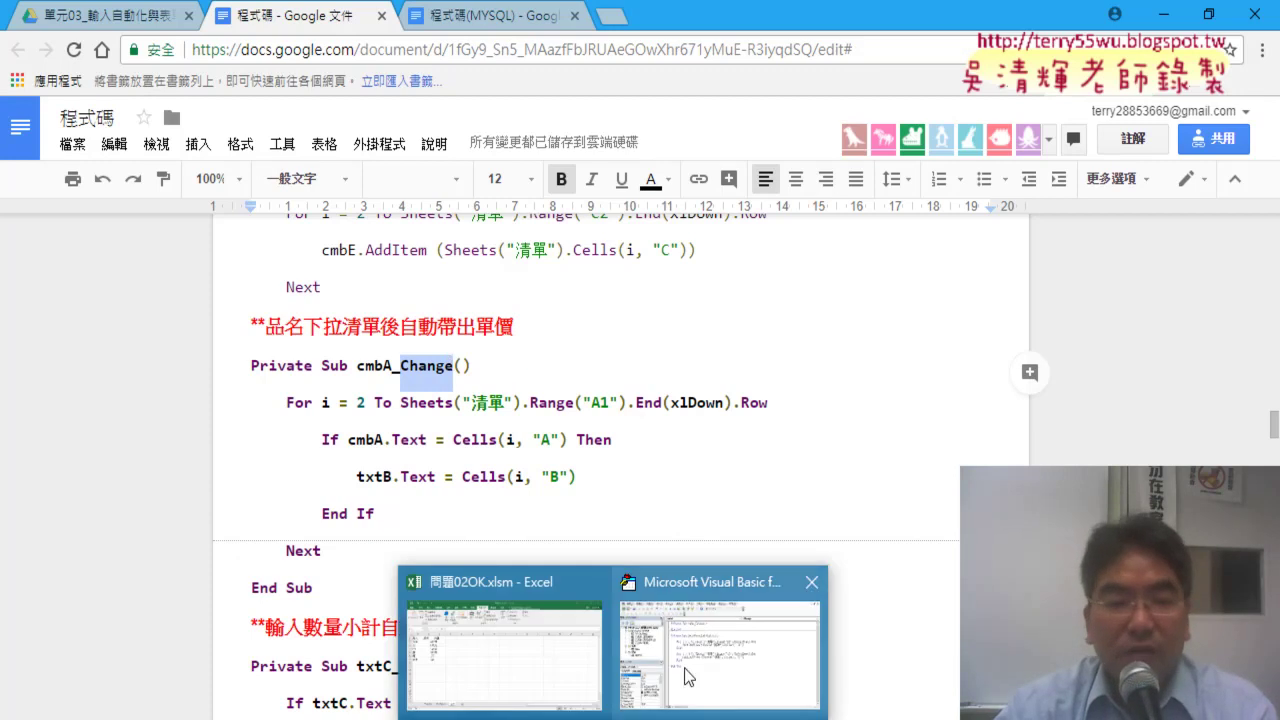
# Confirm on the 清單 sheet that 水壺 in A7 costs 200 in B7, then minimize Excel
pyautogui.click(551, 664)
pyautogui.click(60, 384)
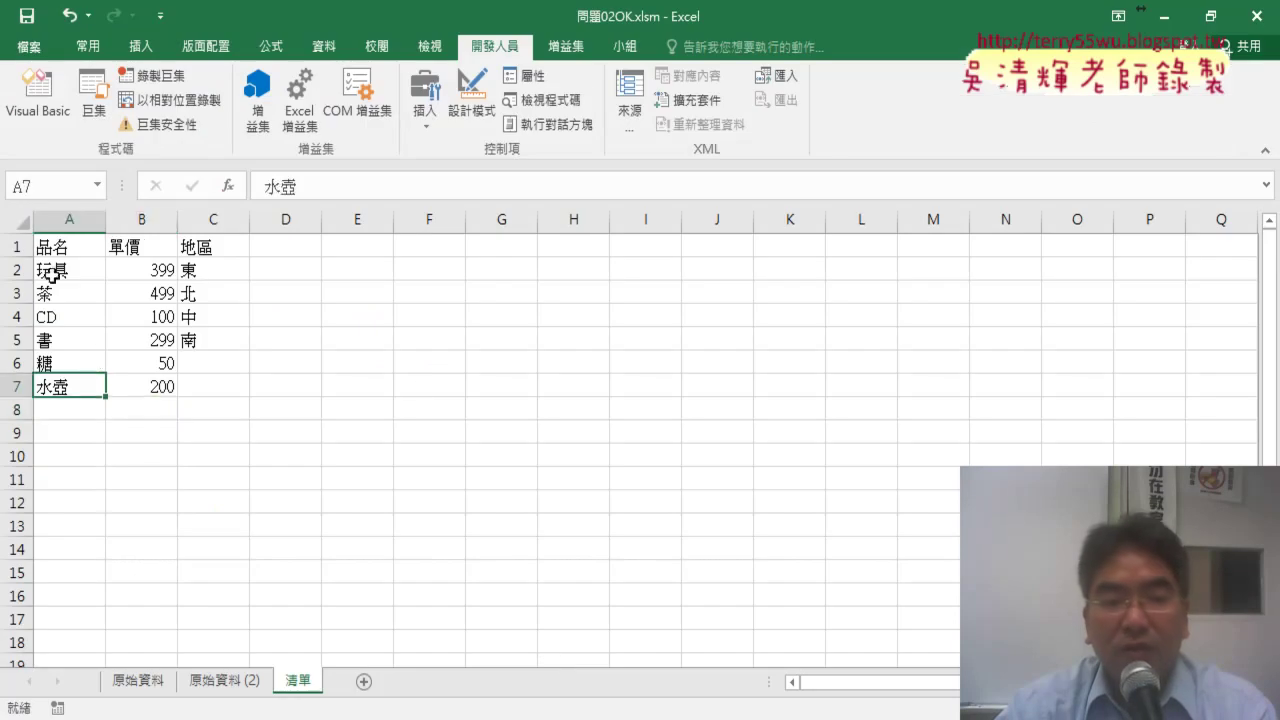
pyautogui.click(55, 270)
pyautogui.click(52, 293)
pyautogui.click(52, 316)
pyautogui.click(52, 340)
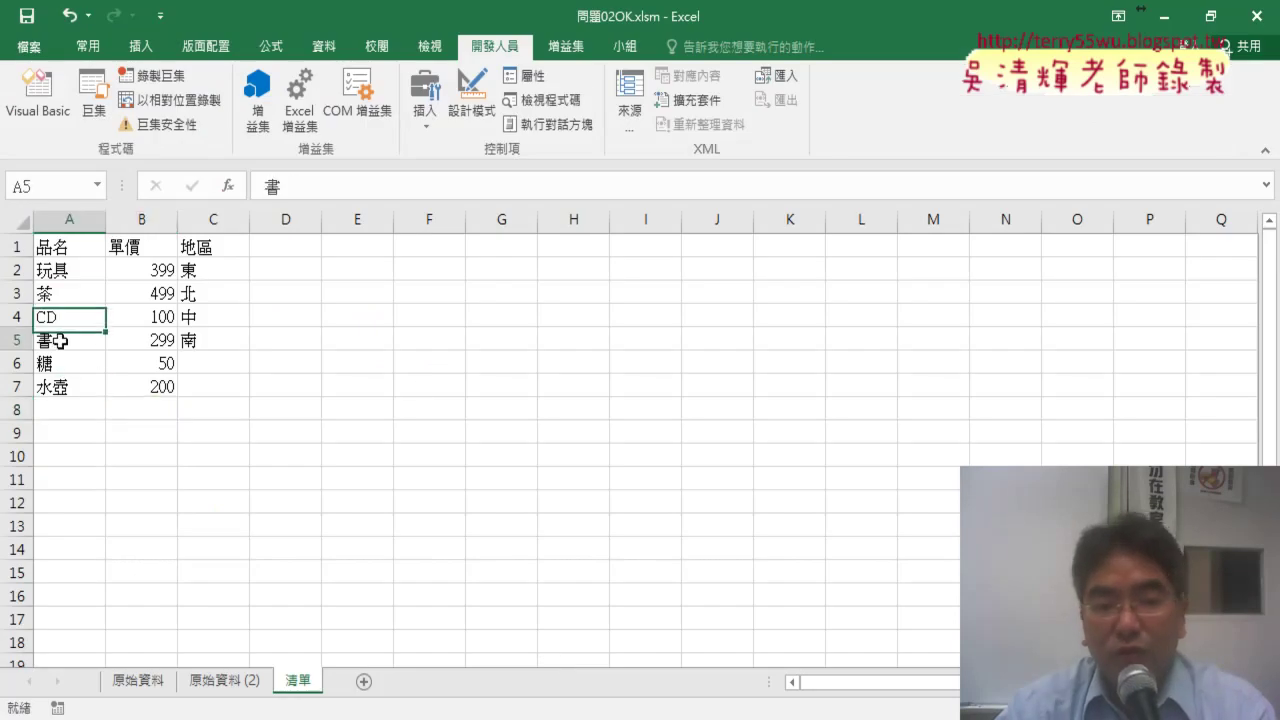
pyautogui.click(55, 363)
pyautogui.click(60, 386)
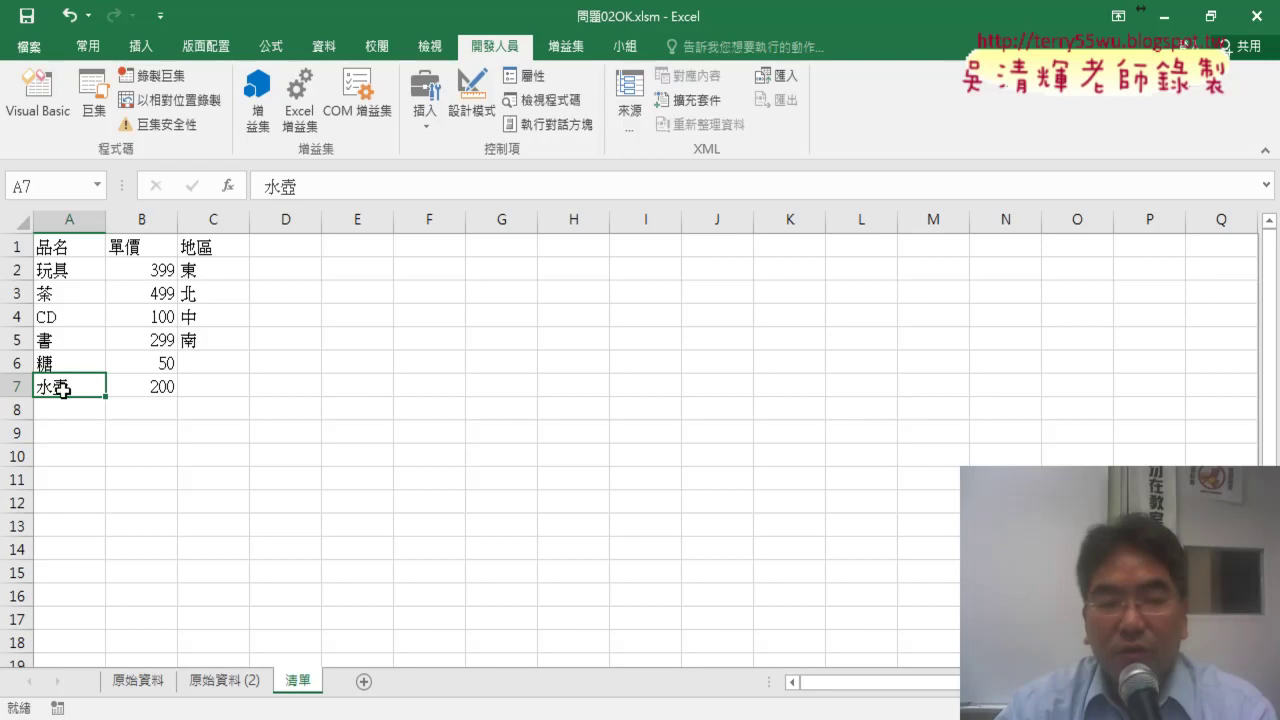
pyautogui.click(168, 388)
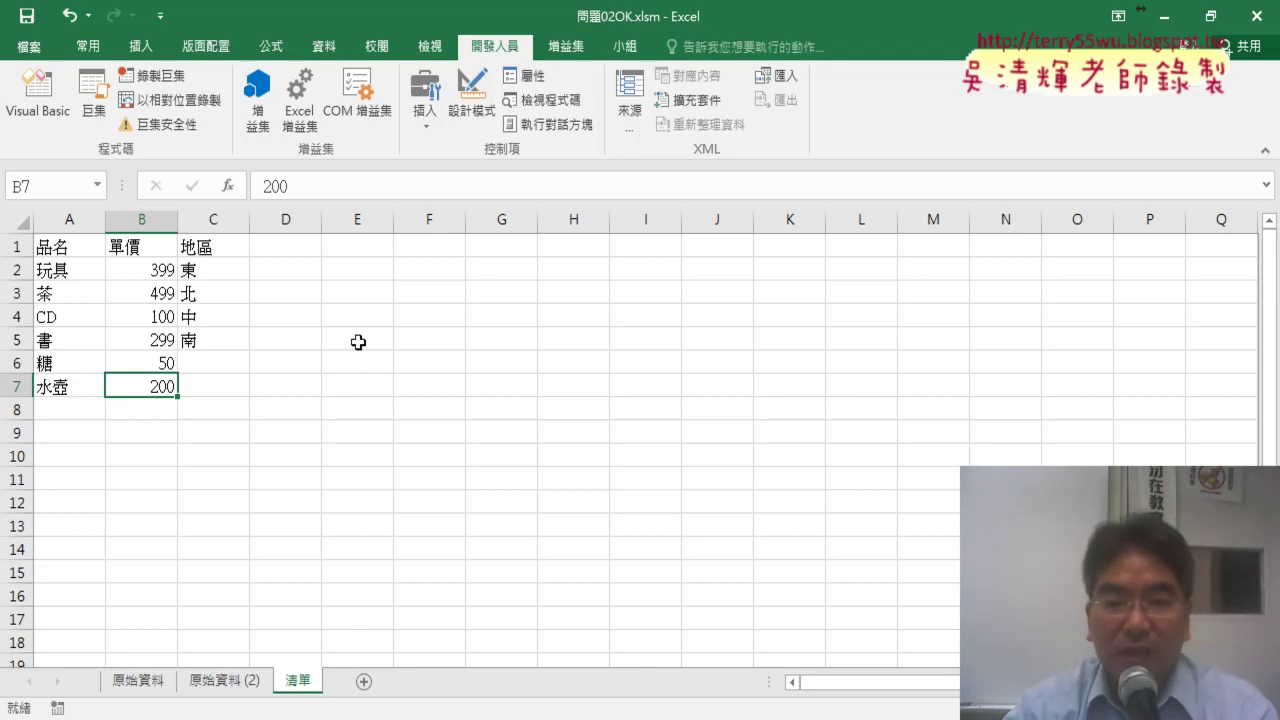
pyautogui.click(1164, 16)
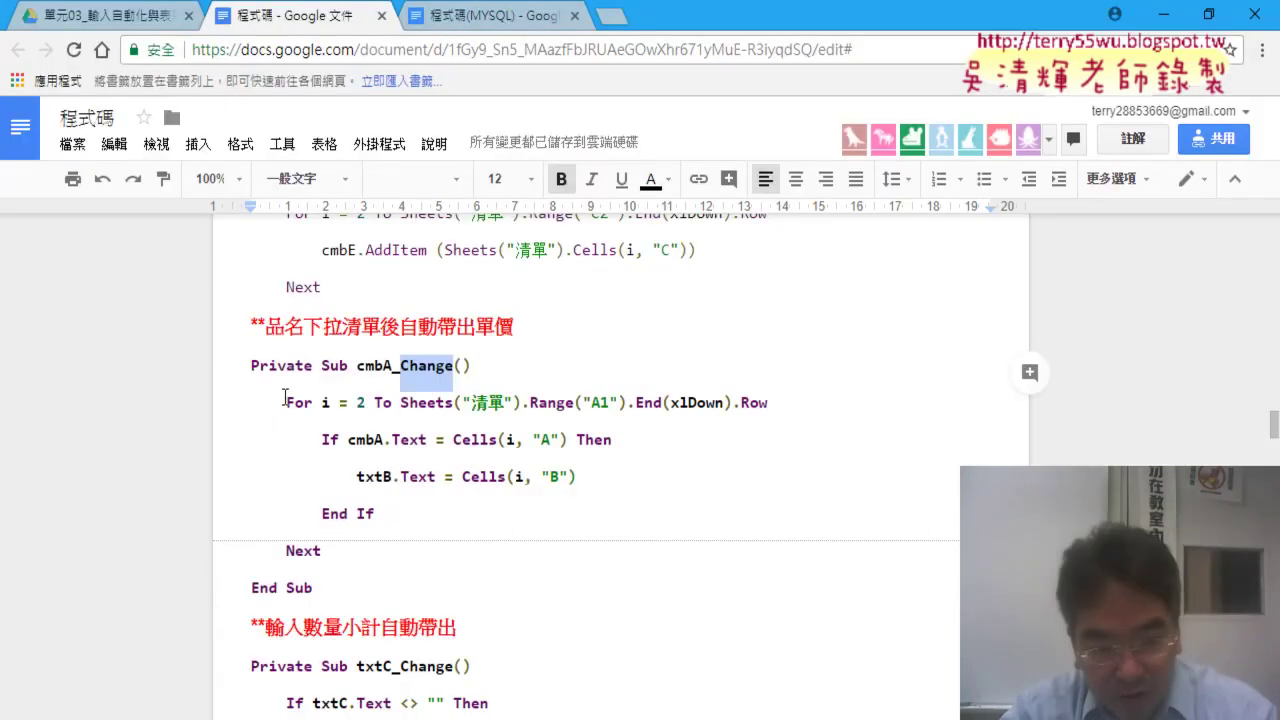
# Paste the For…Next loop from the notes into cmbA_Change and remove the blank line after Next
pyautogui.moveTo(284, 400); pyautogui.dragTo(359, 551)
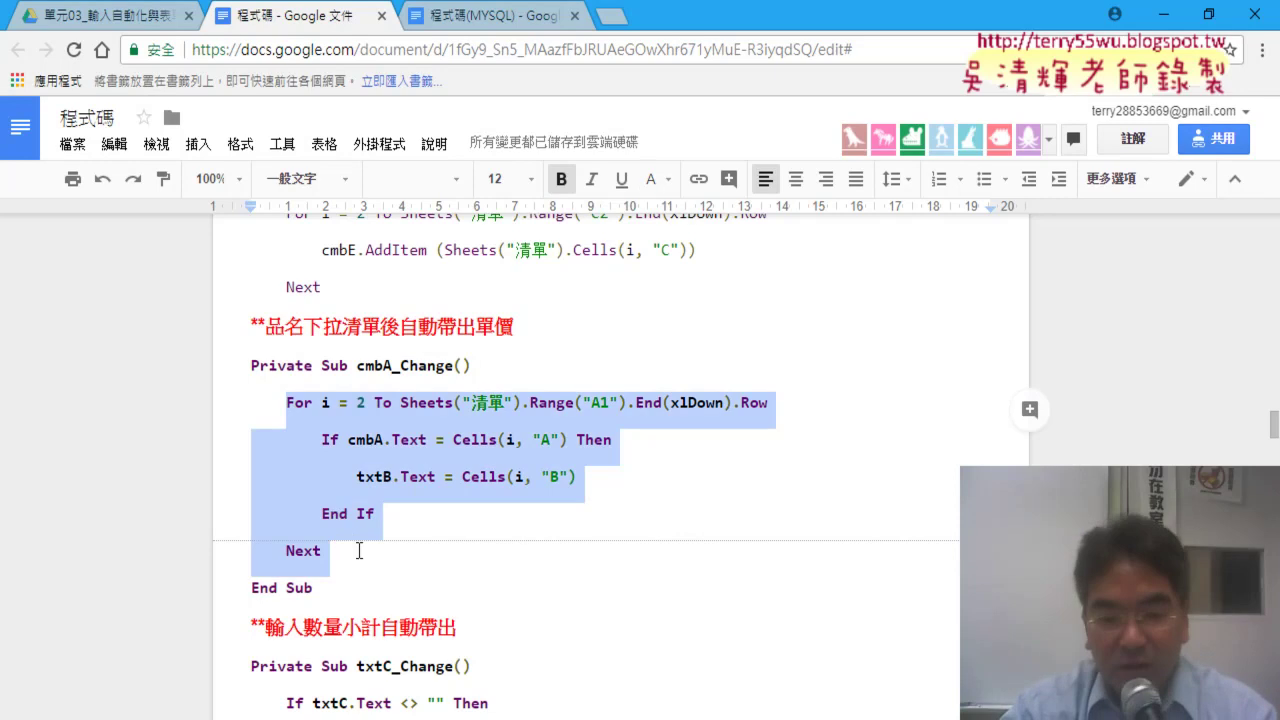
pyautogui.click(700, 600)
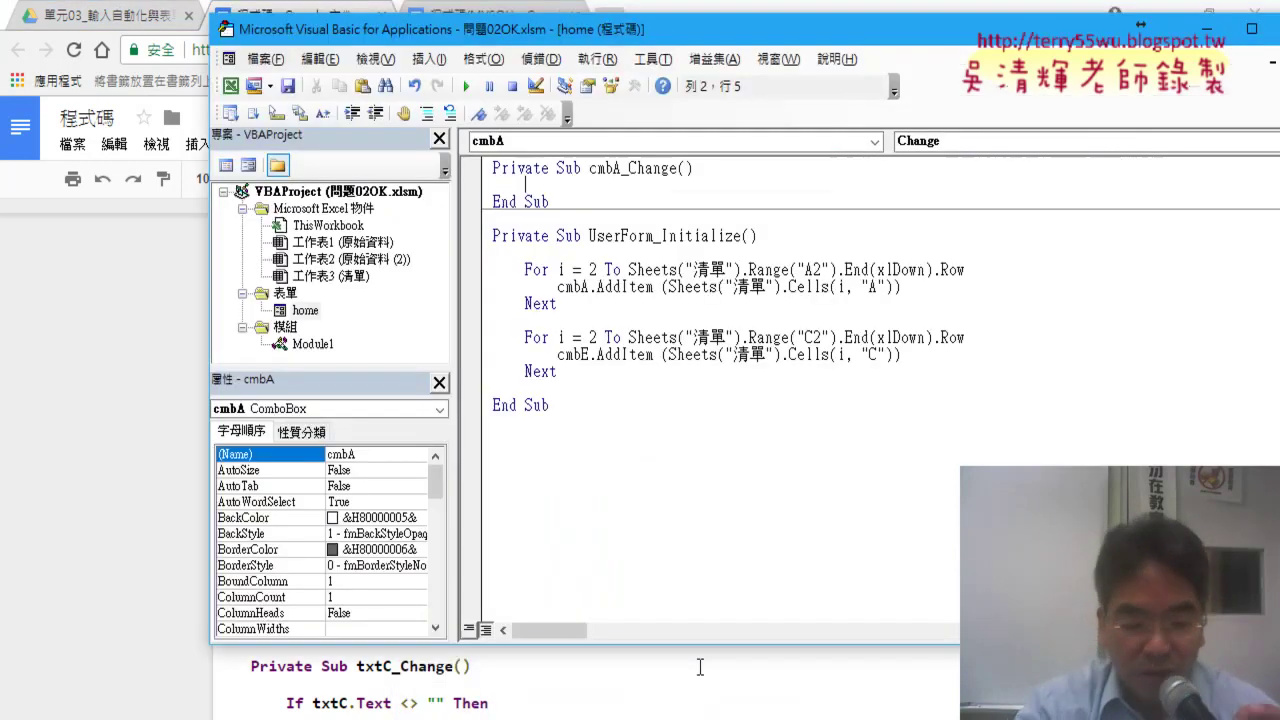
pyautogui.write('For i = 2 To Sheets("清單").Range("A1").End(xlDown).Row         If cmbA.Text = Cells(i, "A") Then             txtB.Text = Cells(i, "B")         End If     Next')
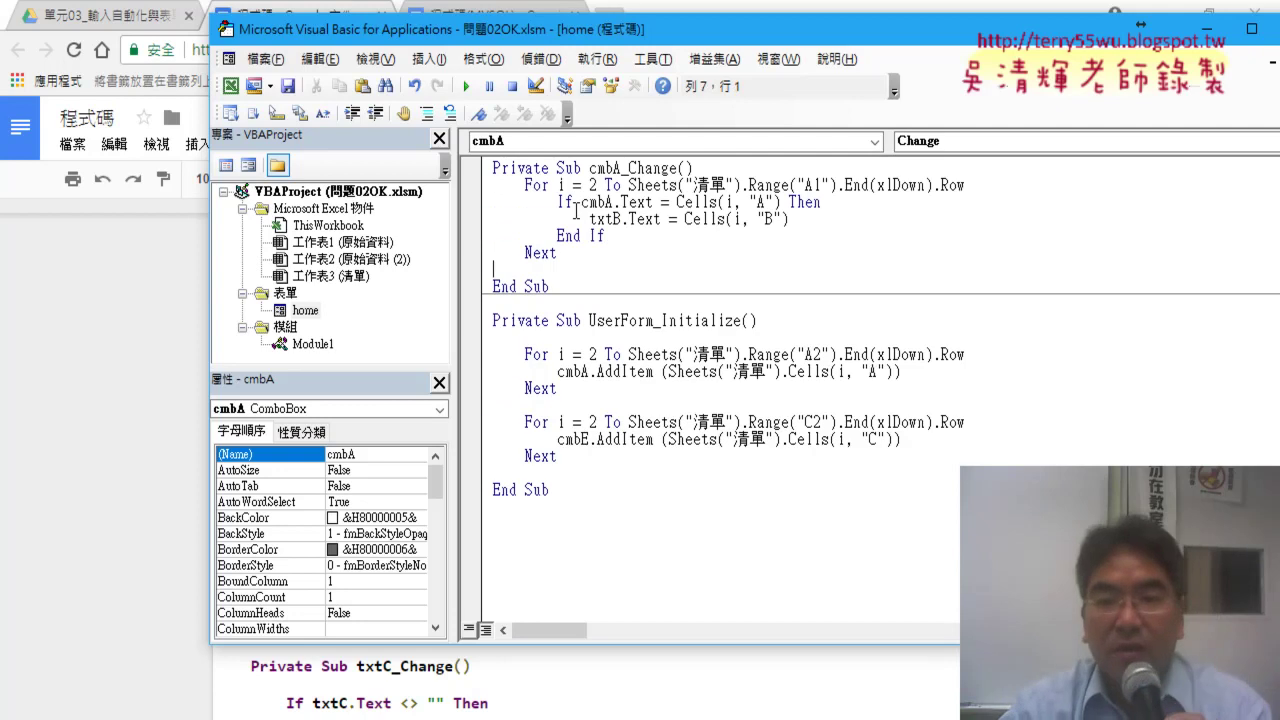
pyautogui.press('BackSpace')
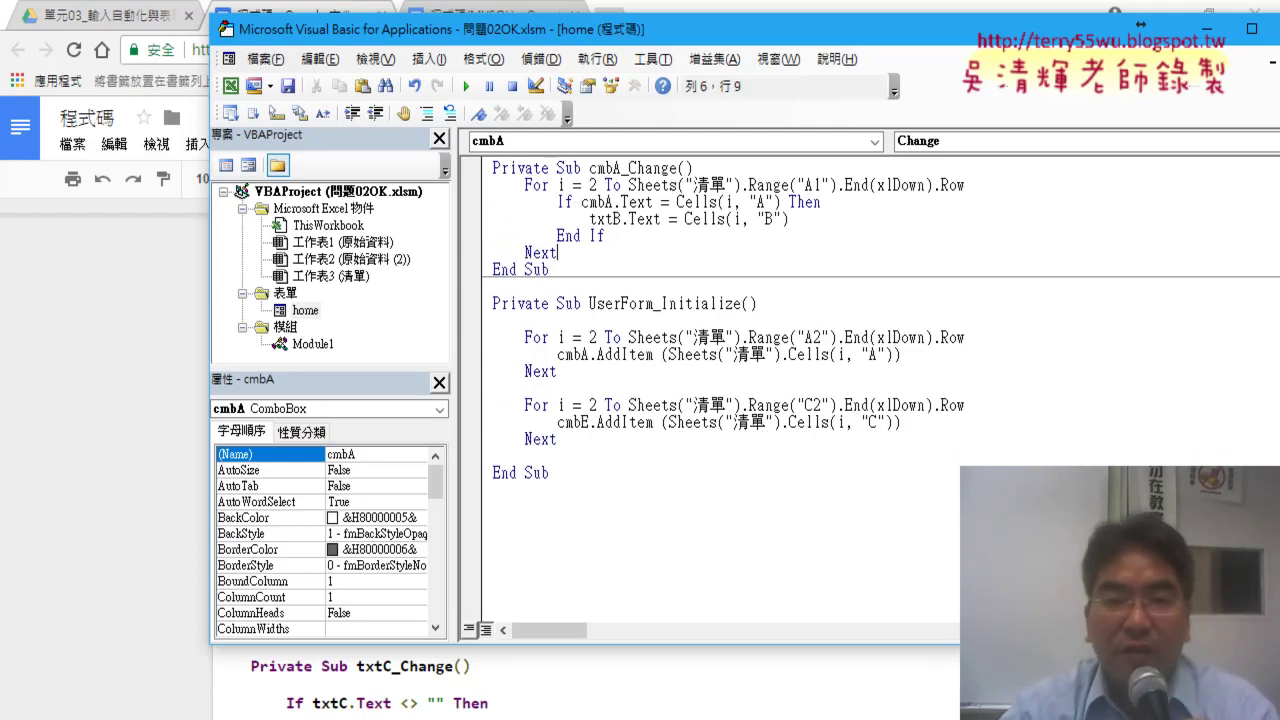
# Point out the loop's start row 2, the 清單 last-row lookup, cmbA and the column A lookup
pyautogui.doubleClick(591, 185)
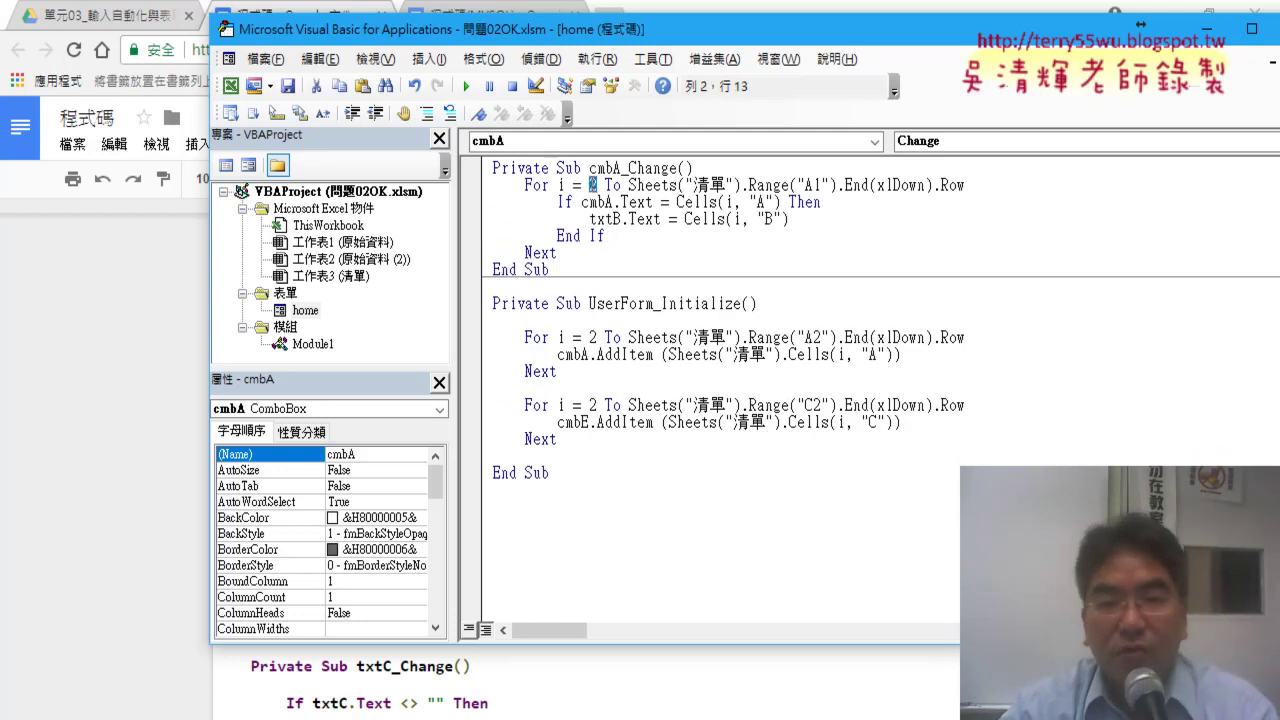
pyautogui.moveTo(630, 185); pyautogui.dragTo(987, 189)
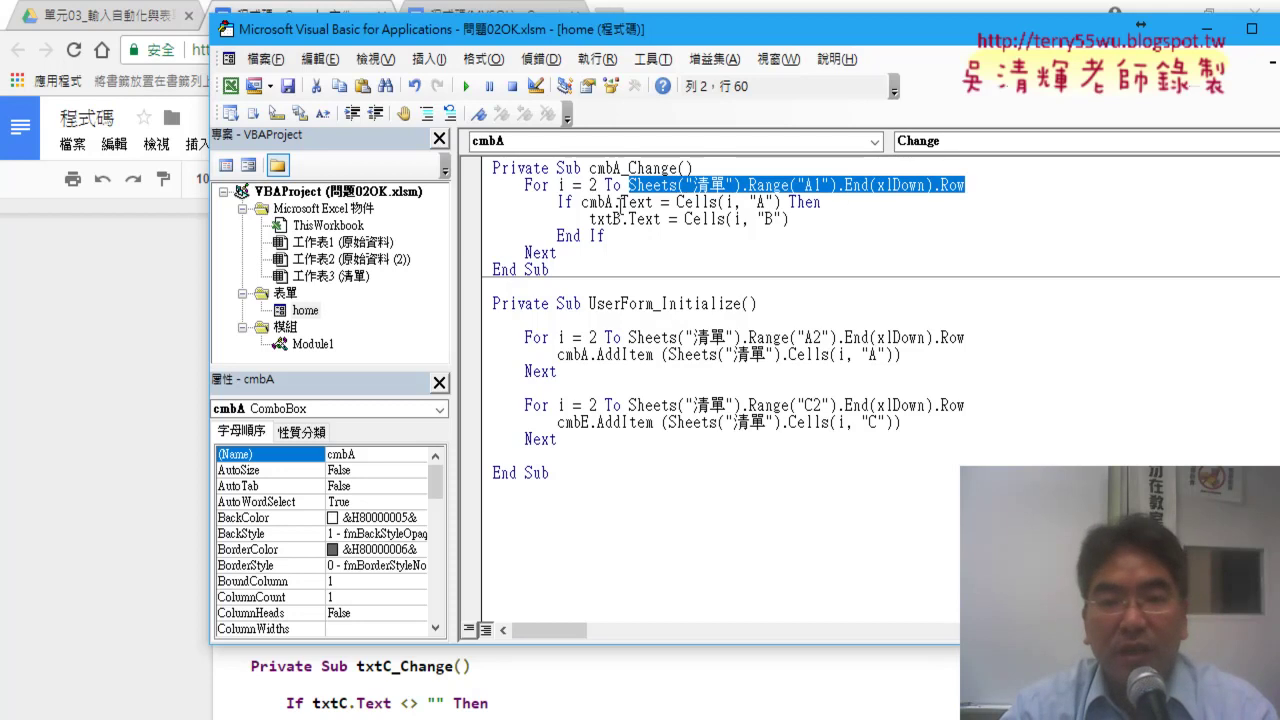
pyautogui.moveTo(581, 203); pyautogui.dragTo(616, 203)
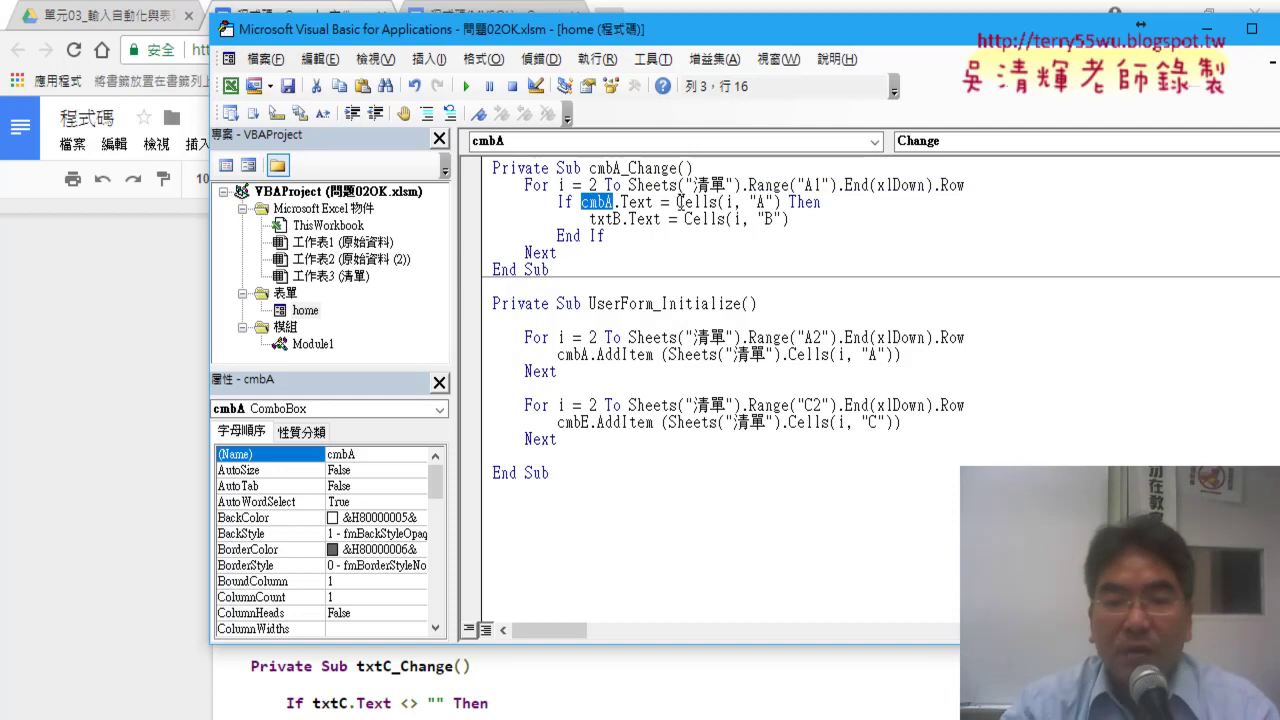
pyautogui.moveTo(678, 201); pyautogui.dragTo(790, 204)
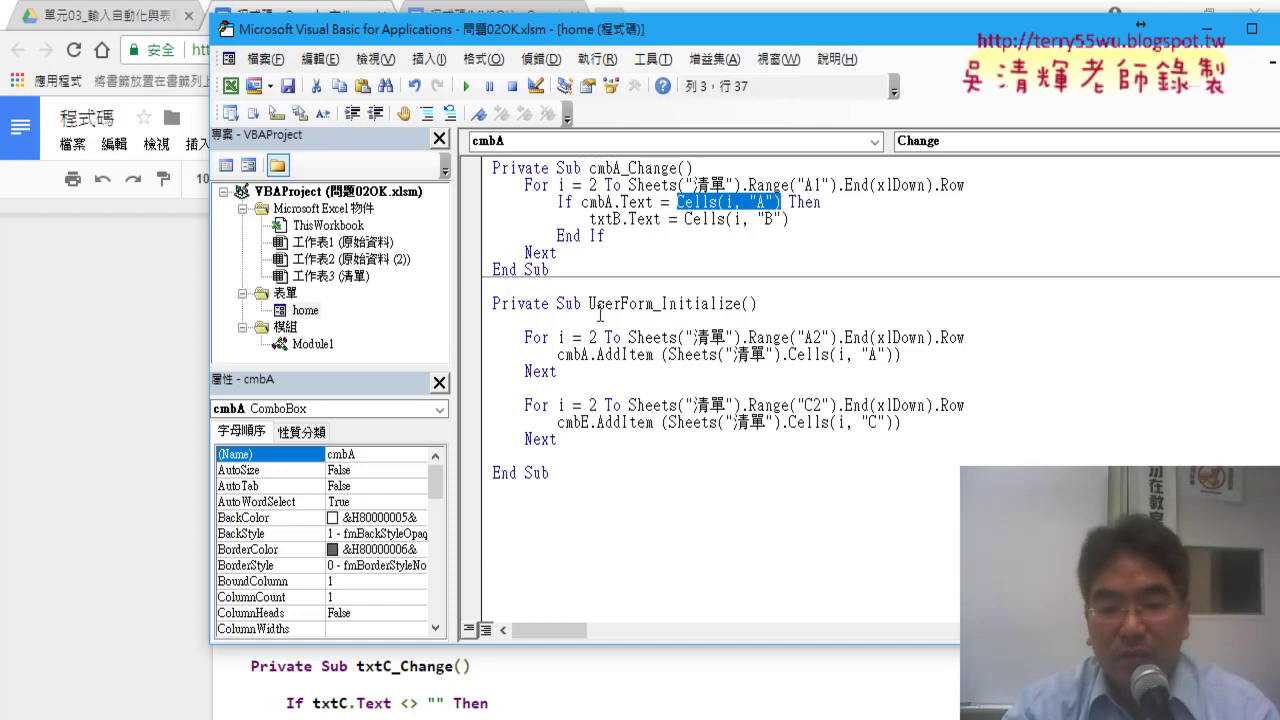
pyautogui.click(500, 680)
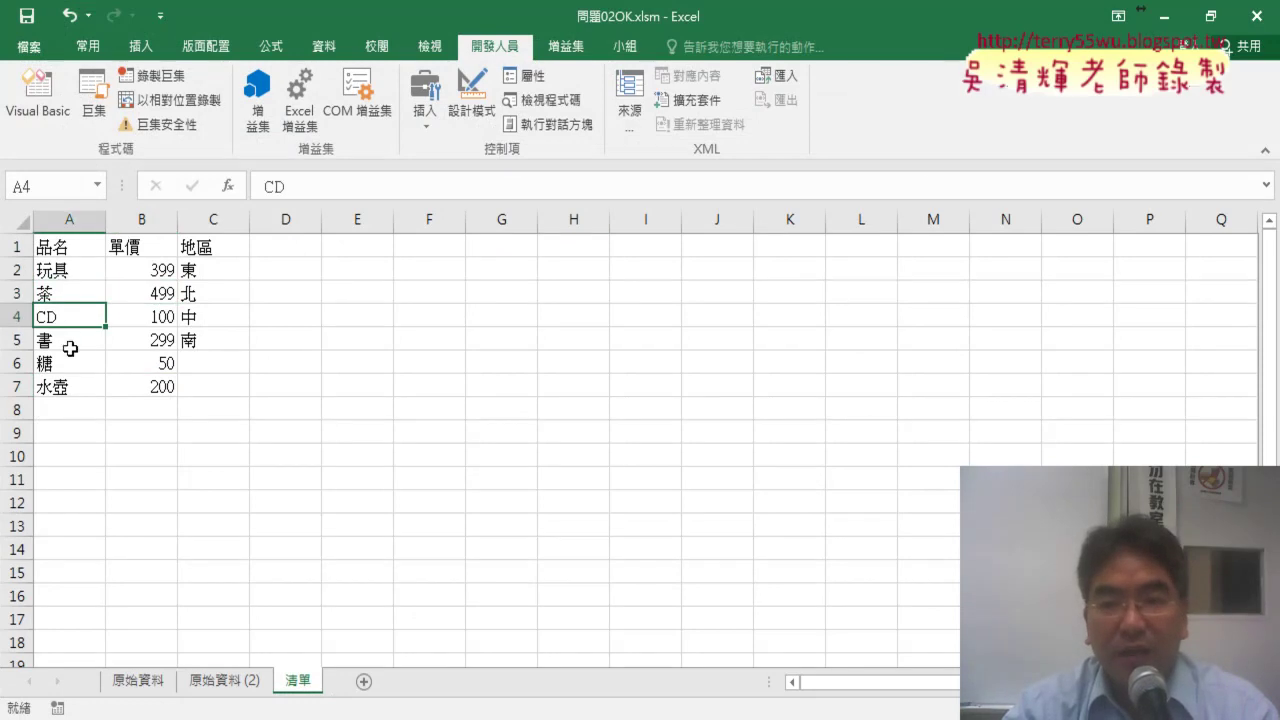
# Point out the unit price lookup in column B, then clear the selection
pyautogui.click(1164, 16)
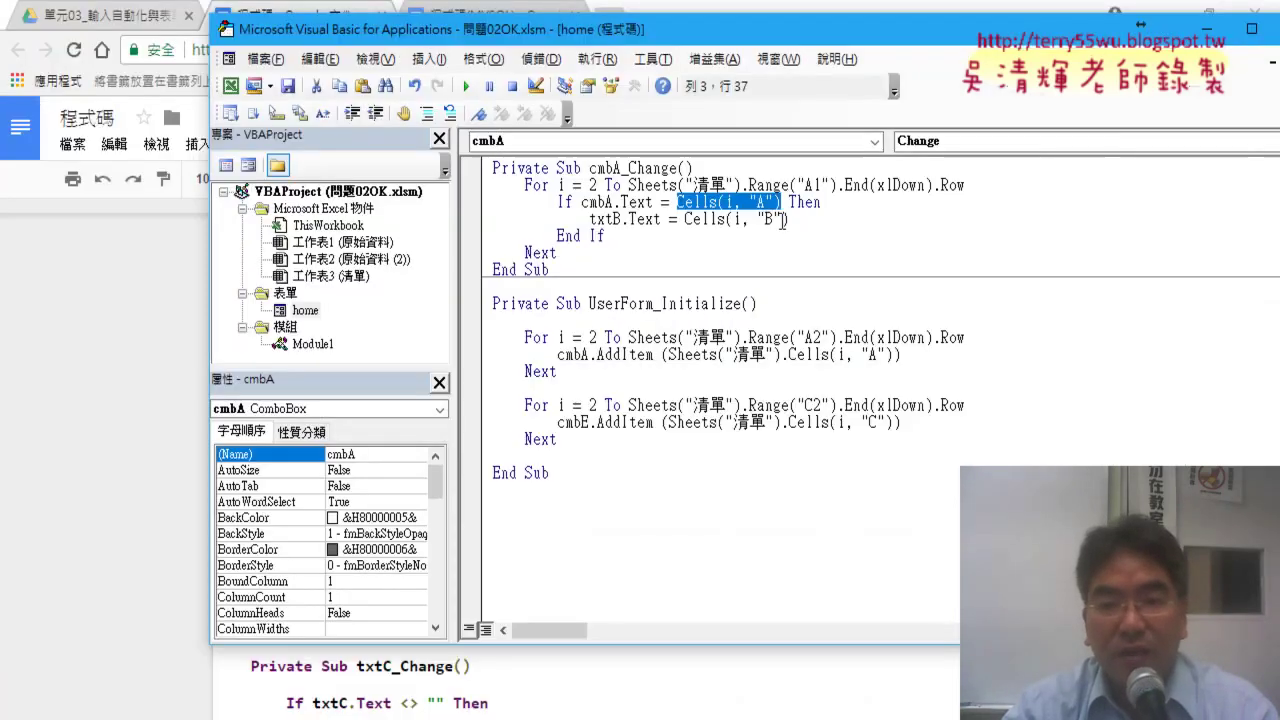
pyautogui.moveTo(787, 219); pyautogui.dragTo(687, 220)
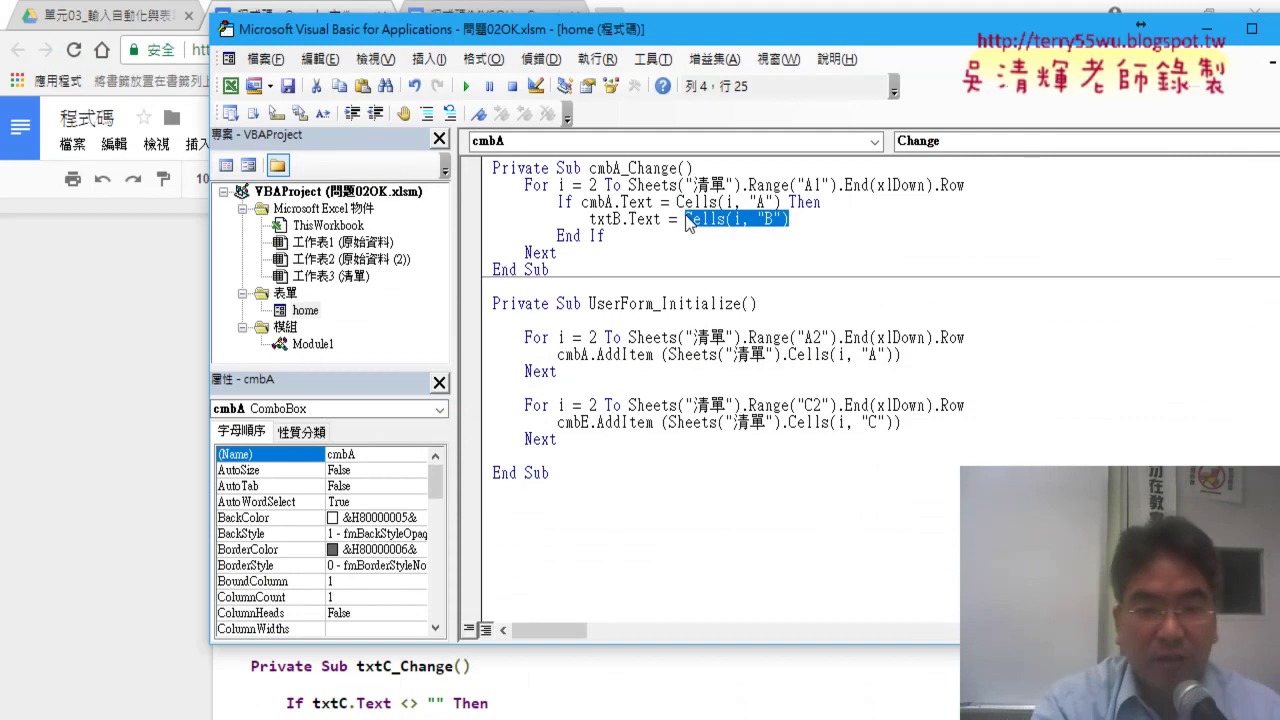
pyautogui.moveTo(687, 221)
pyautogui.mouseDown()
pyautogui.moveTo(716, 235)
pyautogui.moveTo(603, 238)
pyautogui.moveTo(652, 236)
pyautogui.mouseUp()
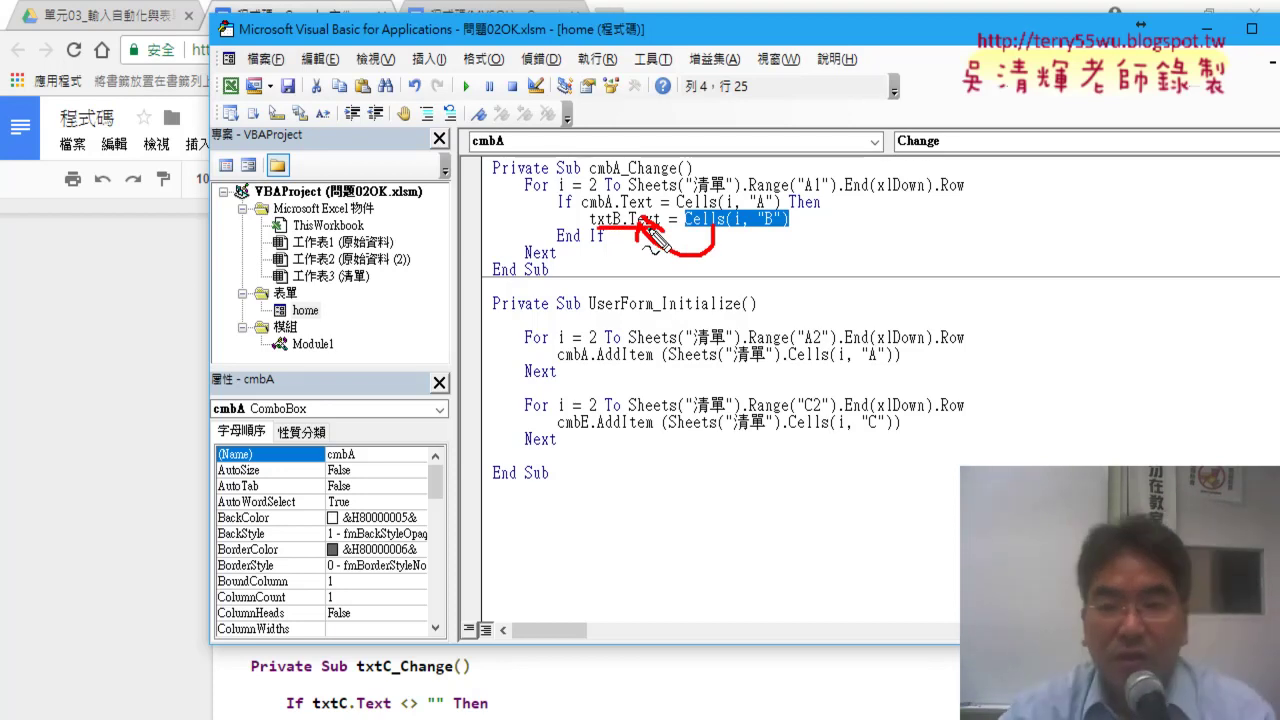
pyautogui.press('Escape')
pyautogui.click(800, 250)
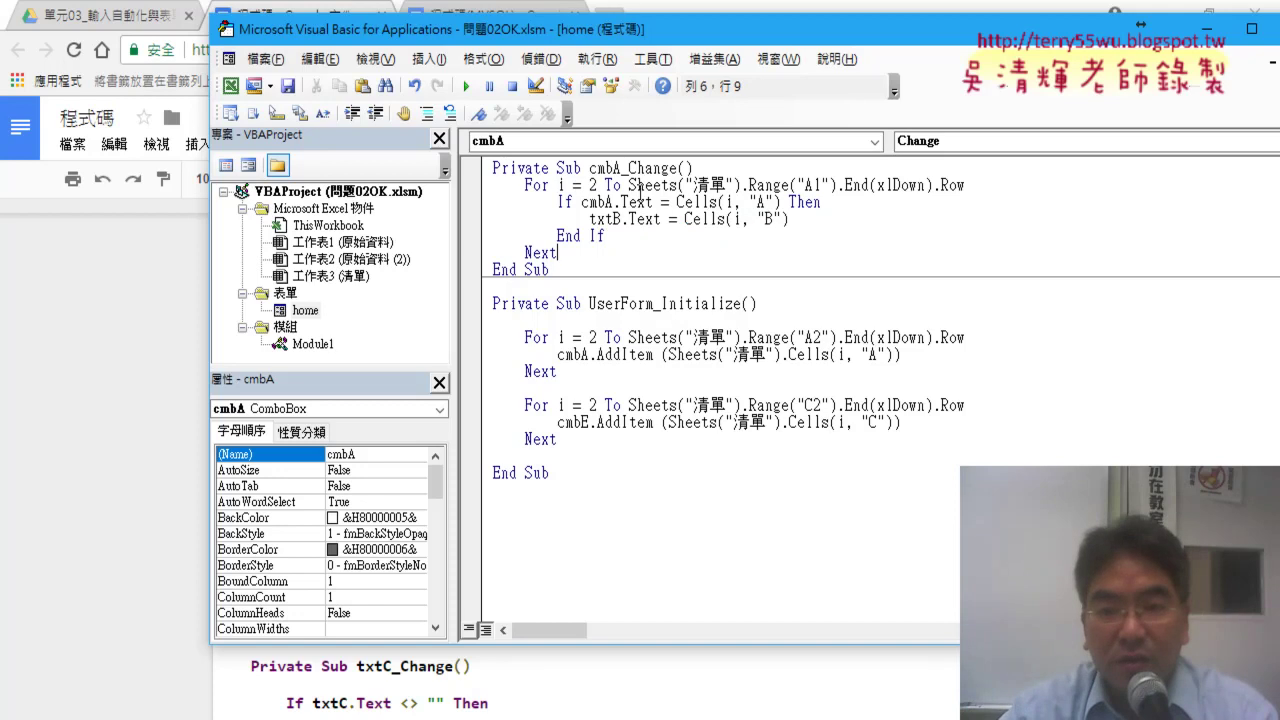
# Copy the Sheets("清單"). qualifier from line 2 in front of the Cells lookups
pyautogui.doubleClick(640, 185)
pyautogui.click(731, 185)
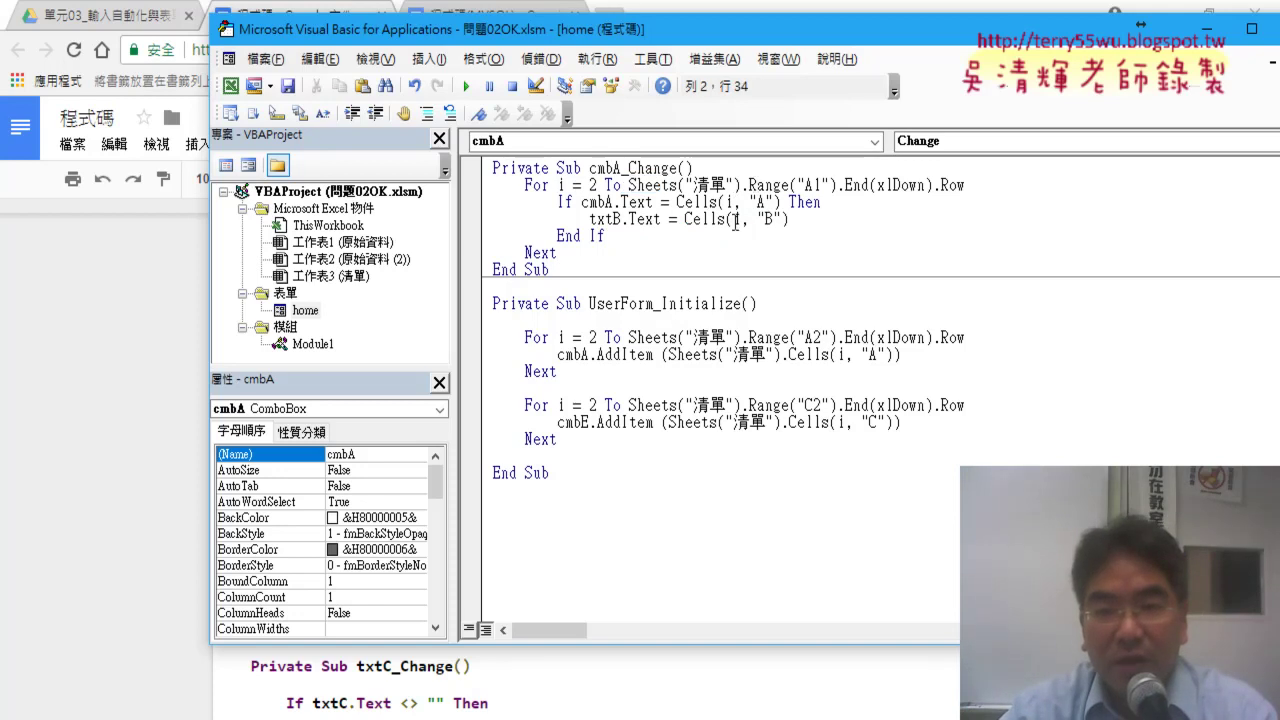
pyautogui.moveTo(628, 185); pyautogui.dragTo(748, 185)
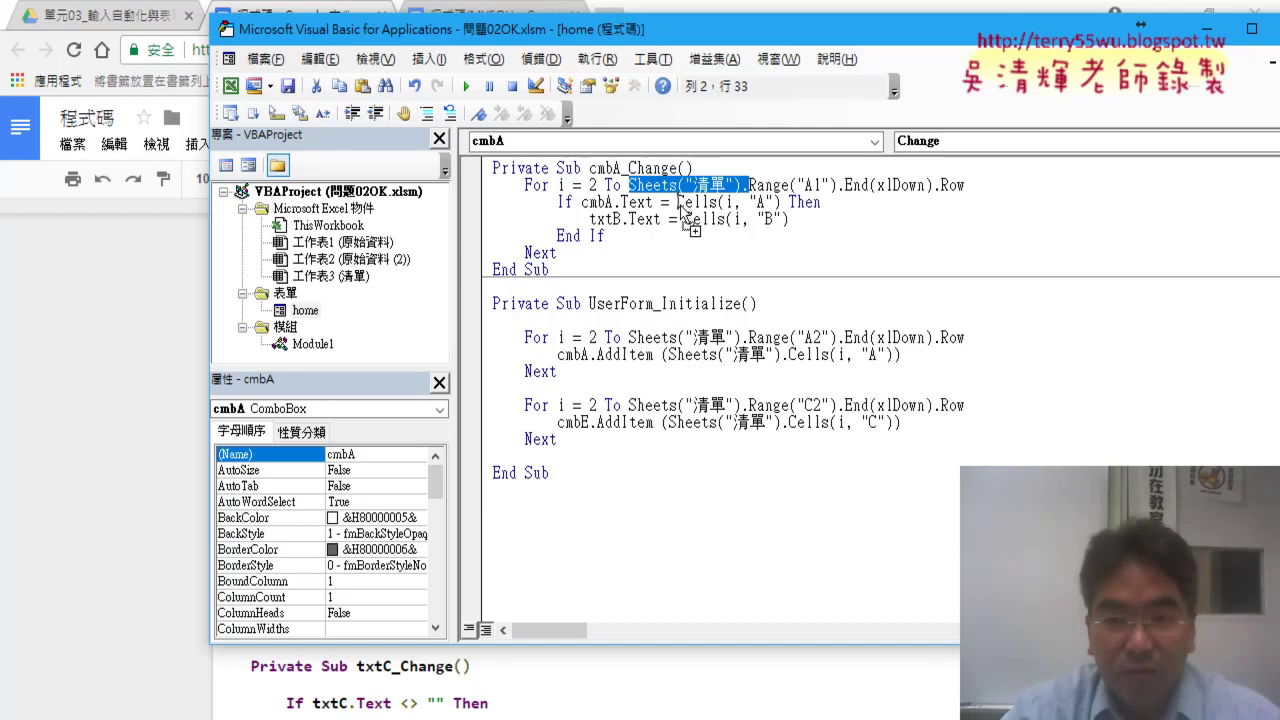
pyautogui.moveTo(680, 202)
pyautogui.mouseDown()
pyautogui.moveTo(783, 203)
pyautogui.moveTo(684, 219)
pyautogui.mouseUp()
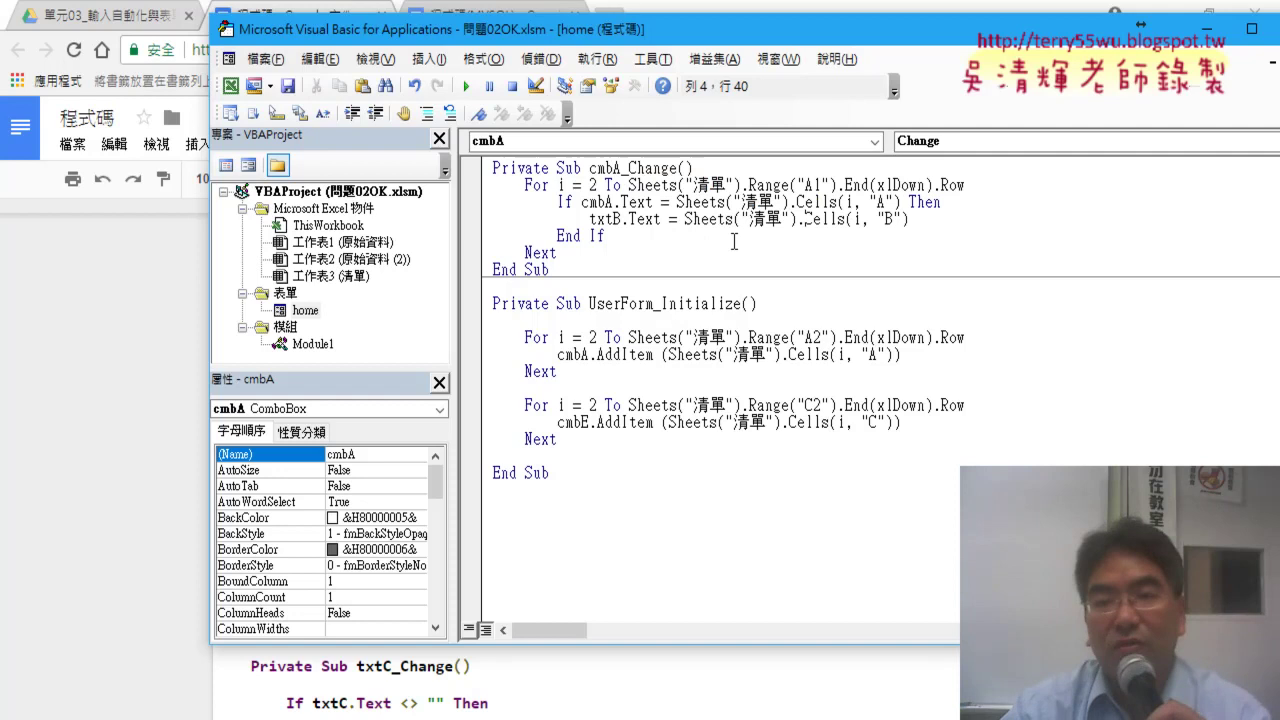
# Point out the added Sheets("清單"). qualifiers on lines 3 and 4
pyautogui.click(838, 253)
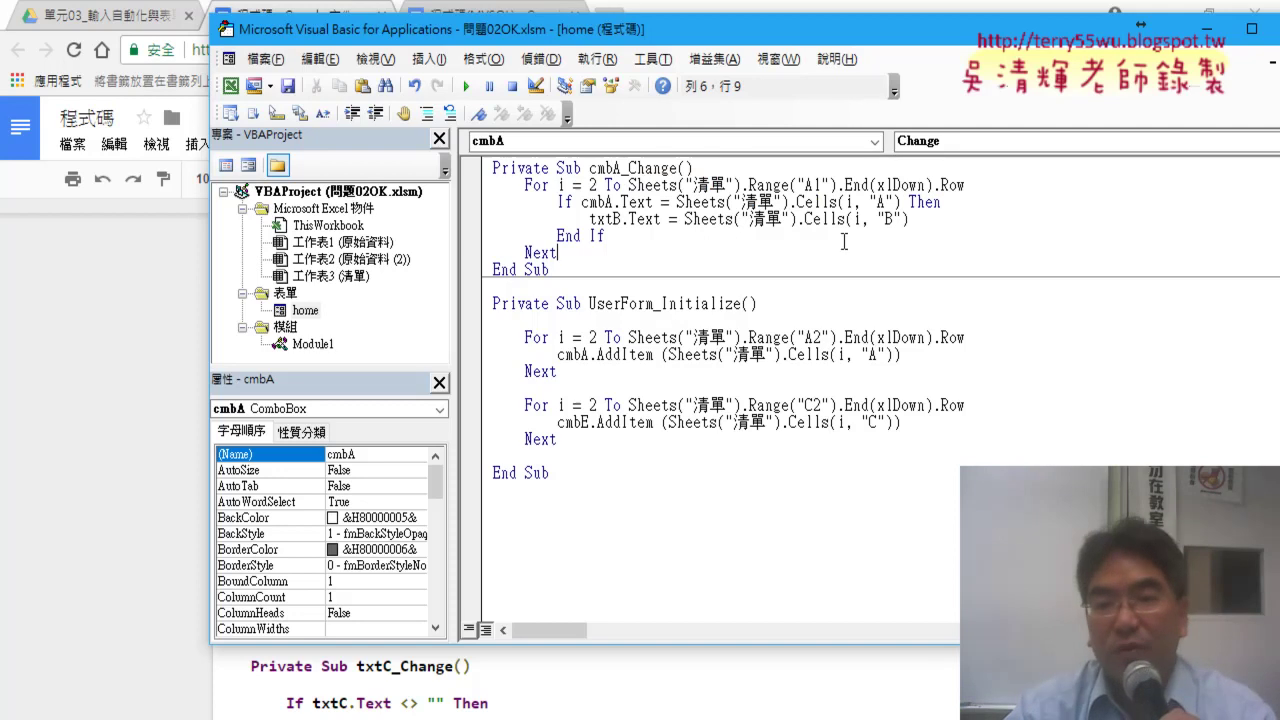
pyautogui.click(736, 219)
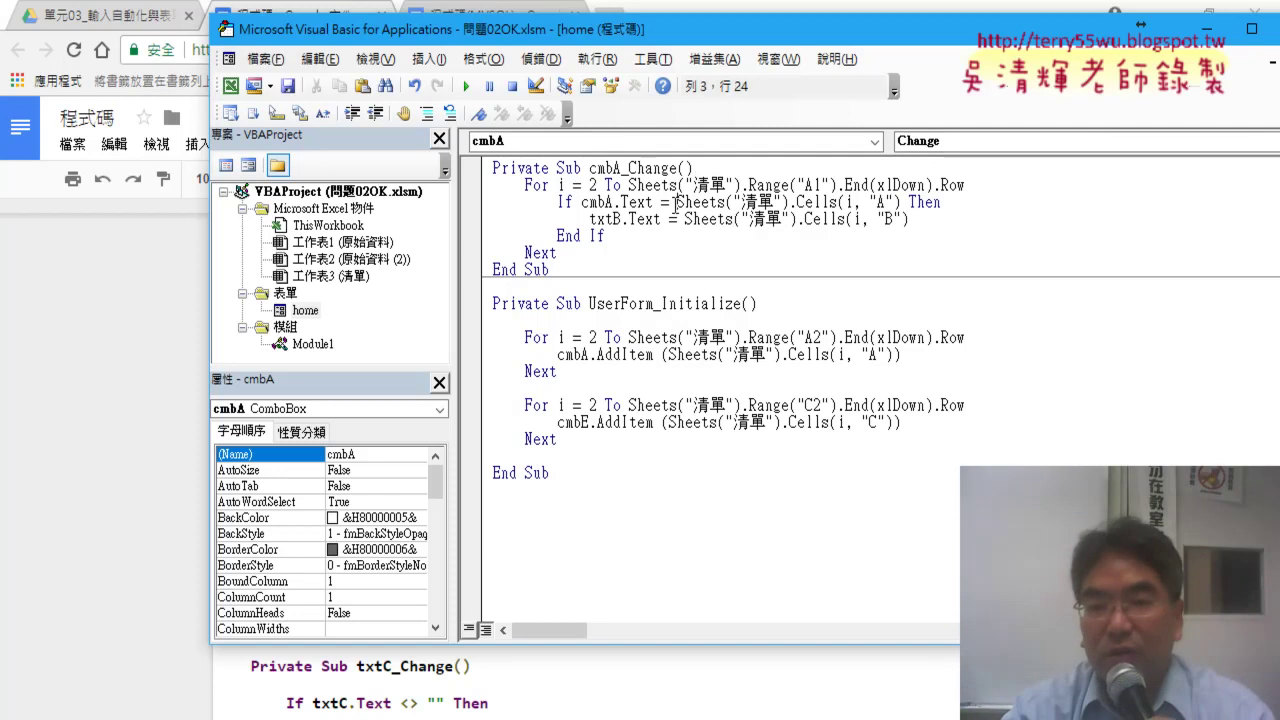
pyautogui.moveTo(676, 202); pyautogui.dragTo(796, 202)
pyautogui.moveTo(684, 219); pyautogui.dragTo(804, 219)
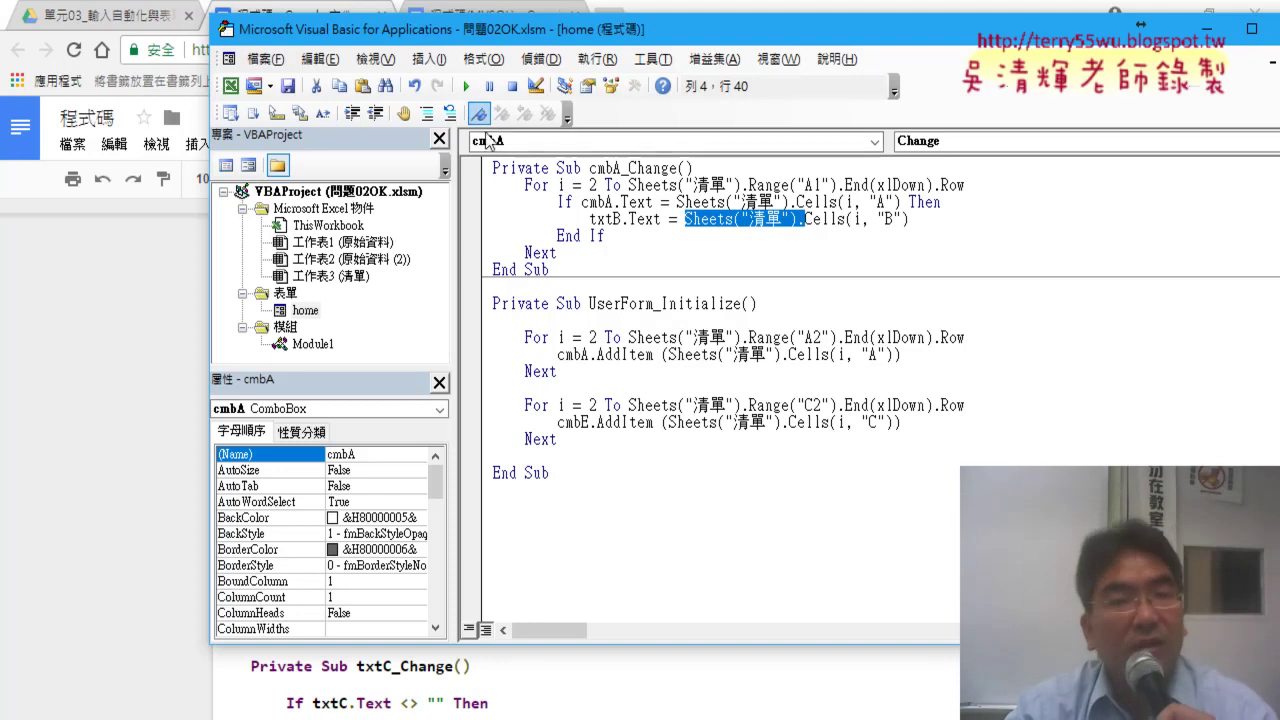
pyautogui.click(463, 89)
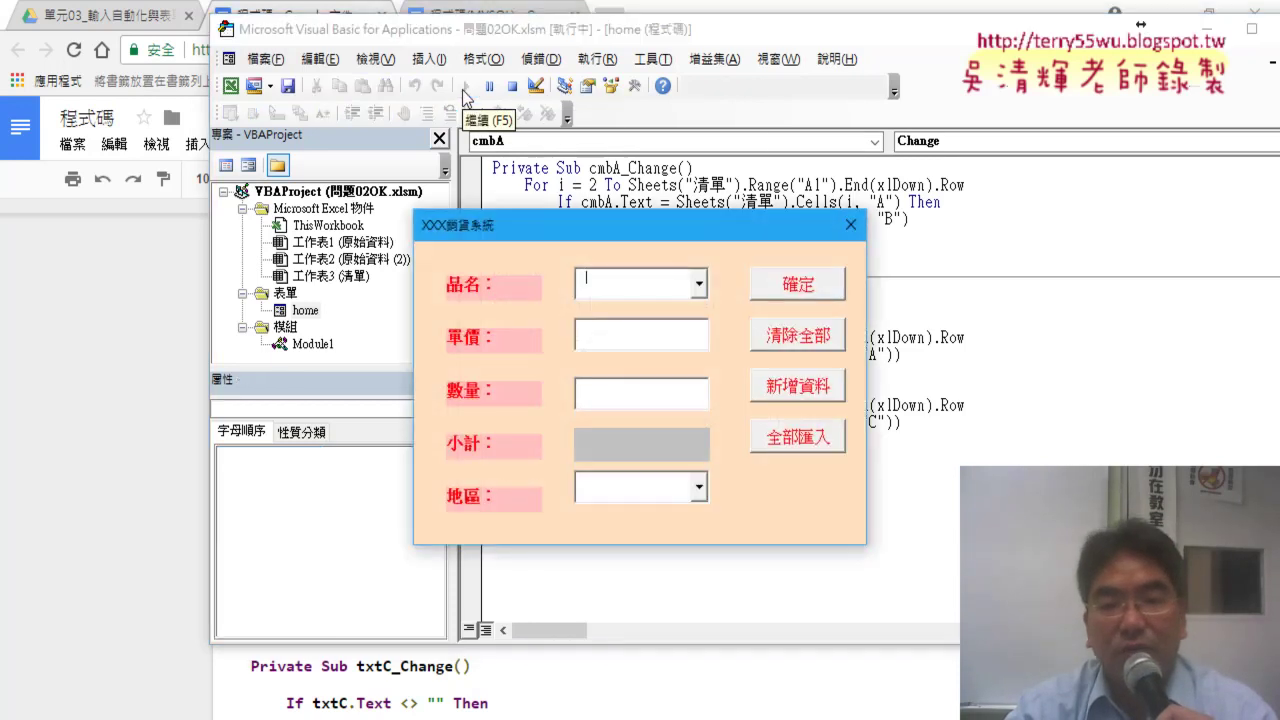
pyautogui.click(699, 284)
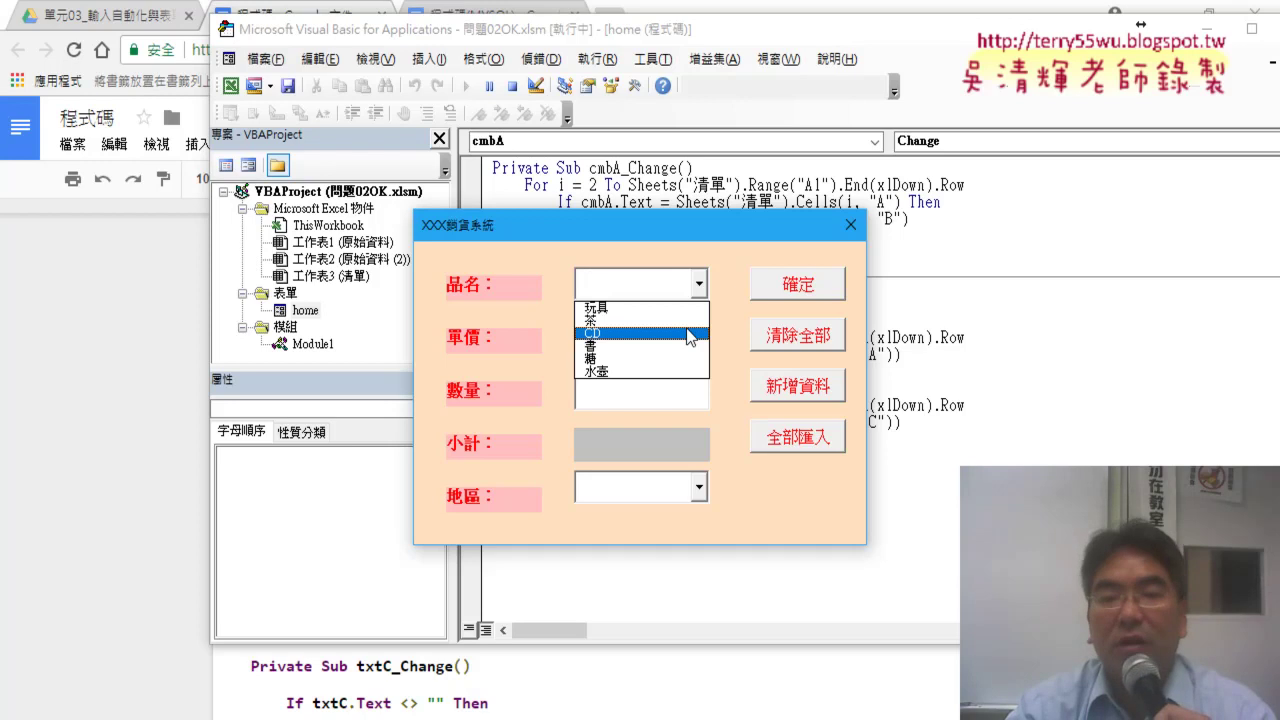
pyautogui.click(690, 334)
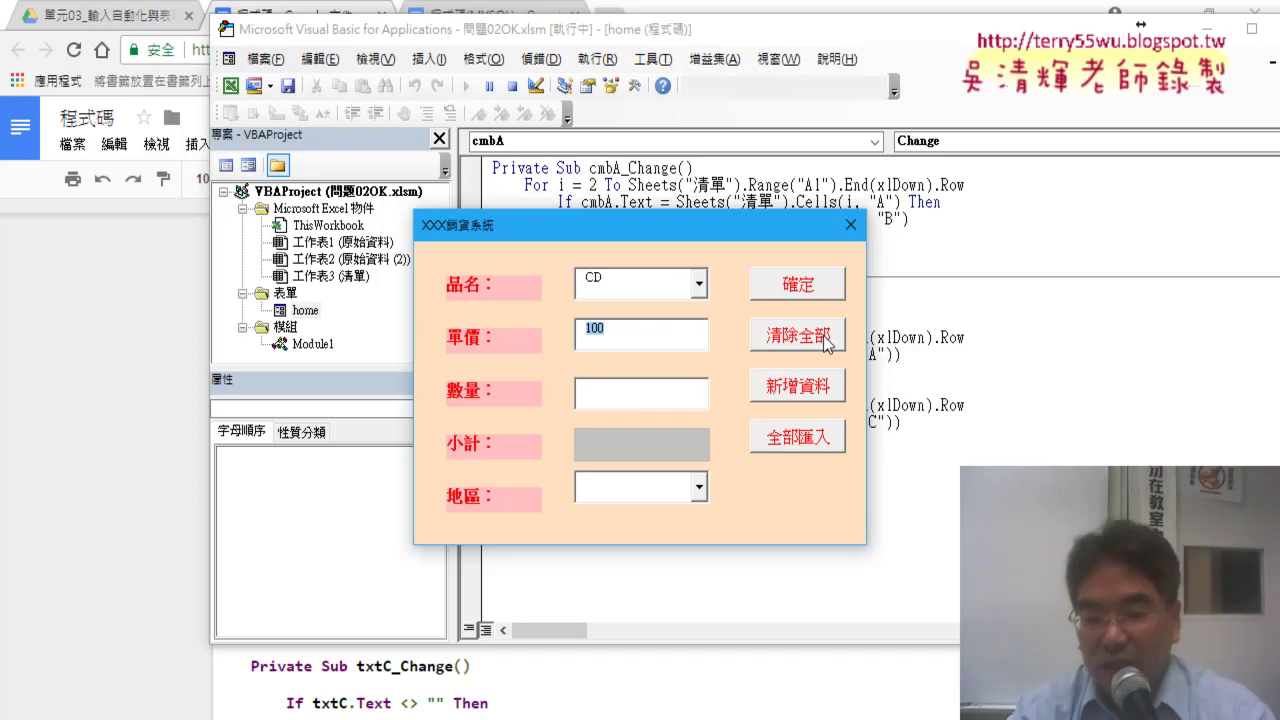
pyautogui.doubleClick(651, 283)
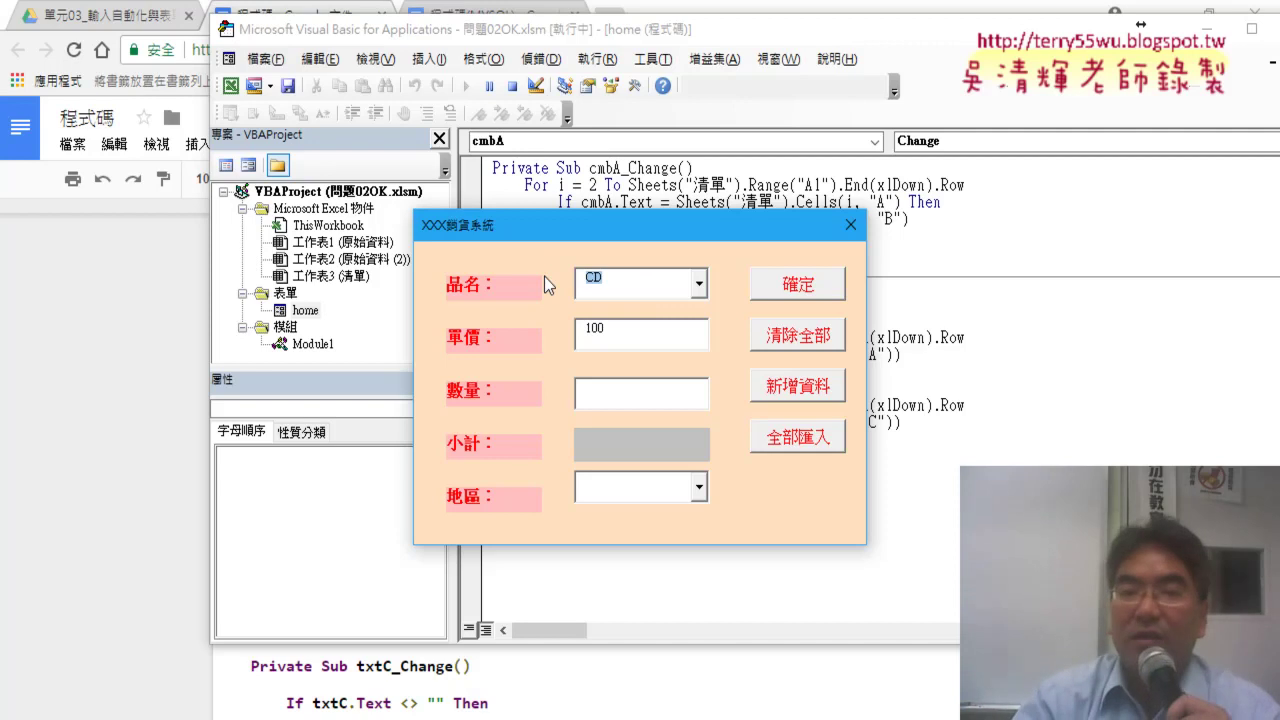
pyautogui.press('BackSpace')
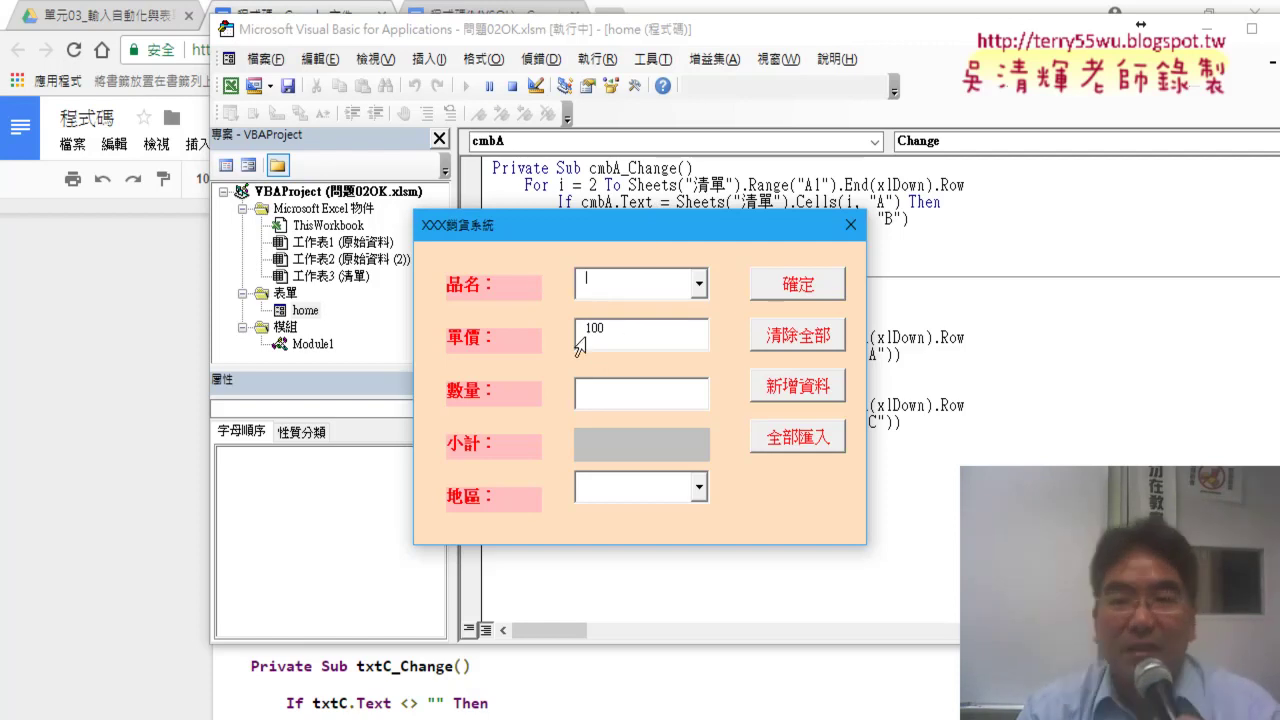
pyautogui.click(720, 168)
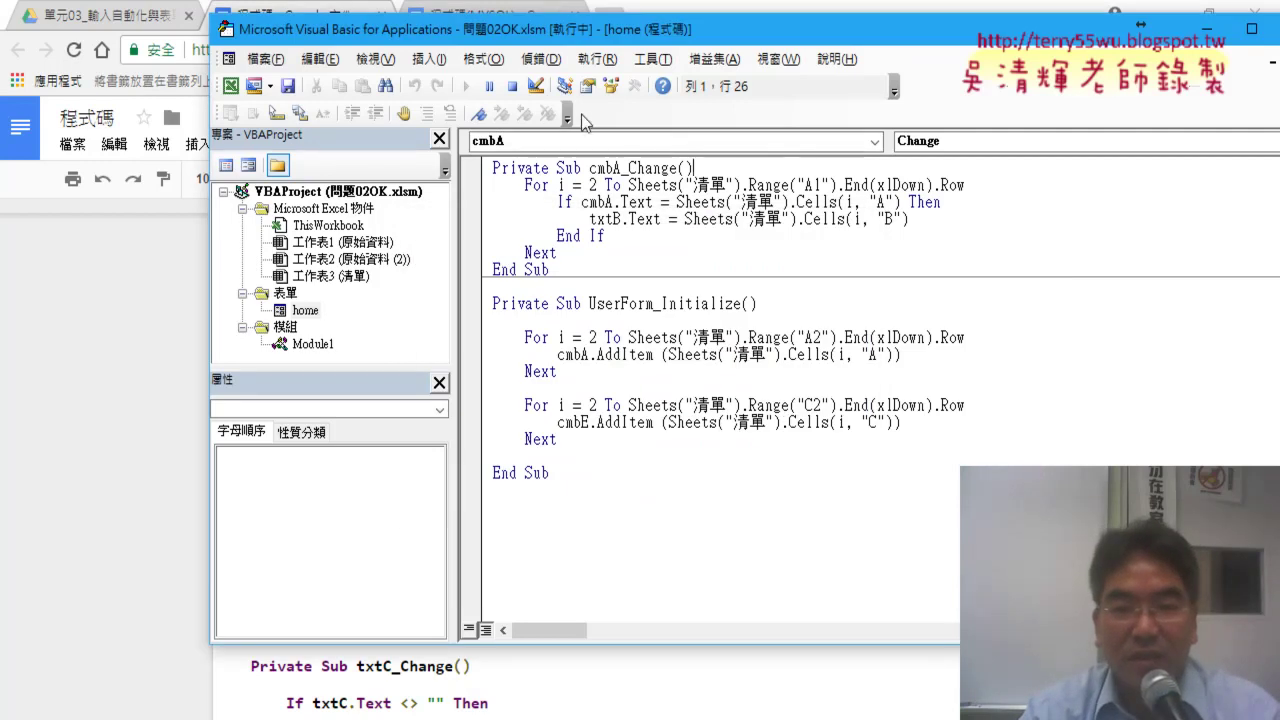
# Stop the form and start cmbA_Change with If cmbA.Text = "" Then txtB.Text = ""
pyautogui.click(512, 86)
pyautogui.doubleClick(716, 211)
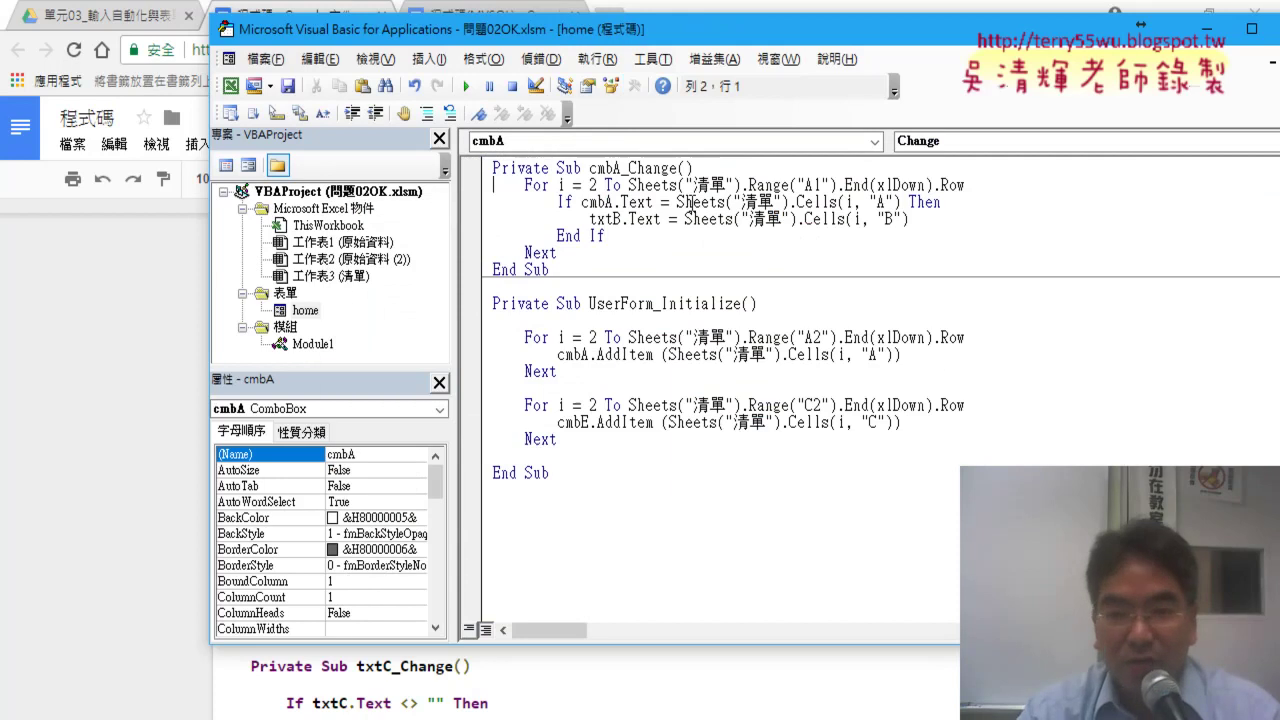
pyautogui.press('Return')
pyautogui.press('Return')
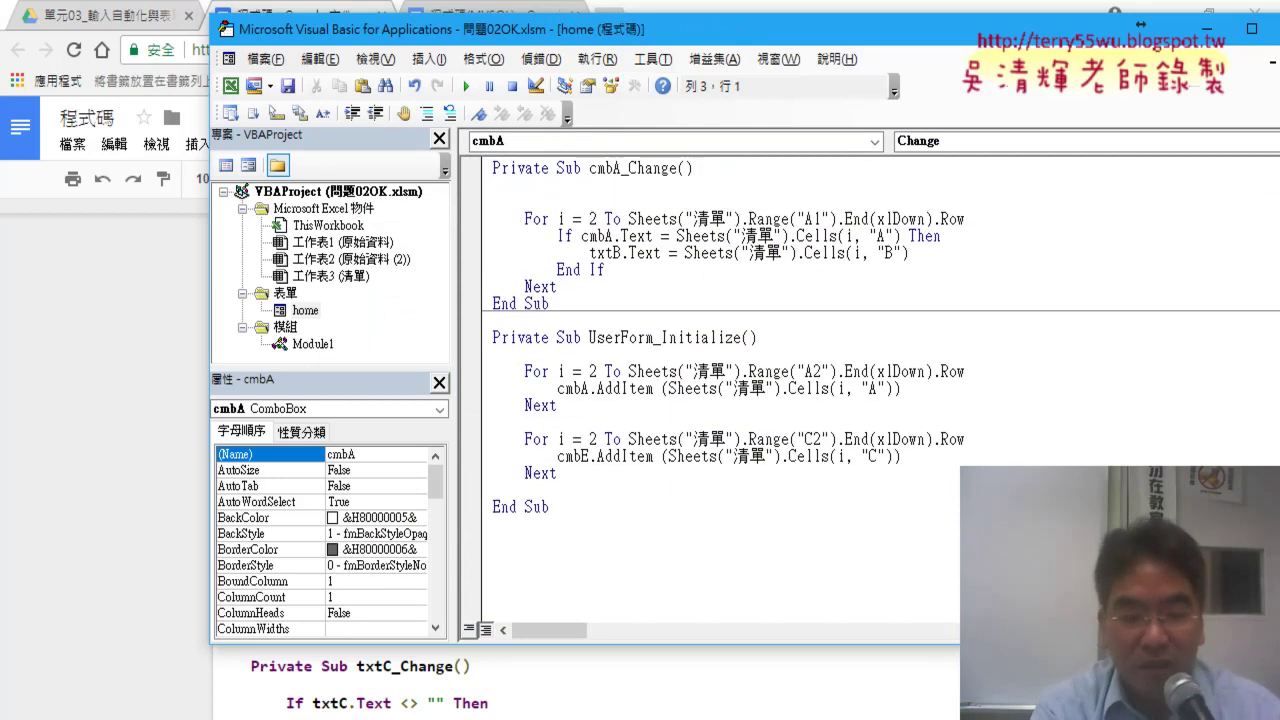
pyautogui.press('Up')
pyautogui.press('Tab')
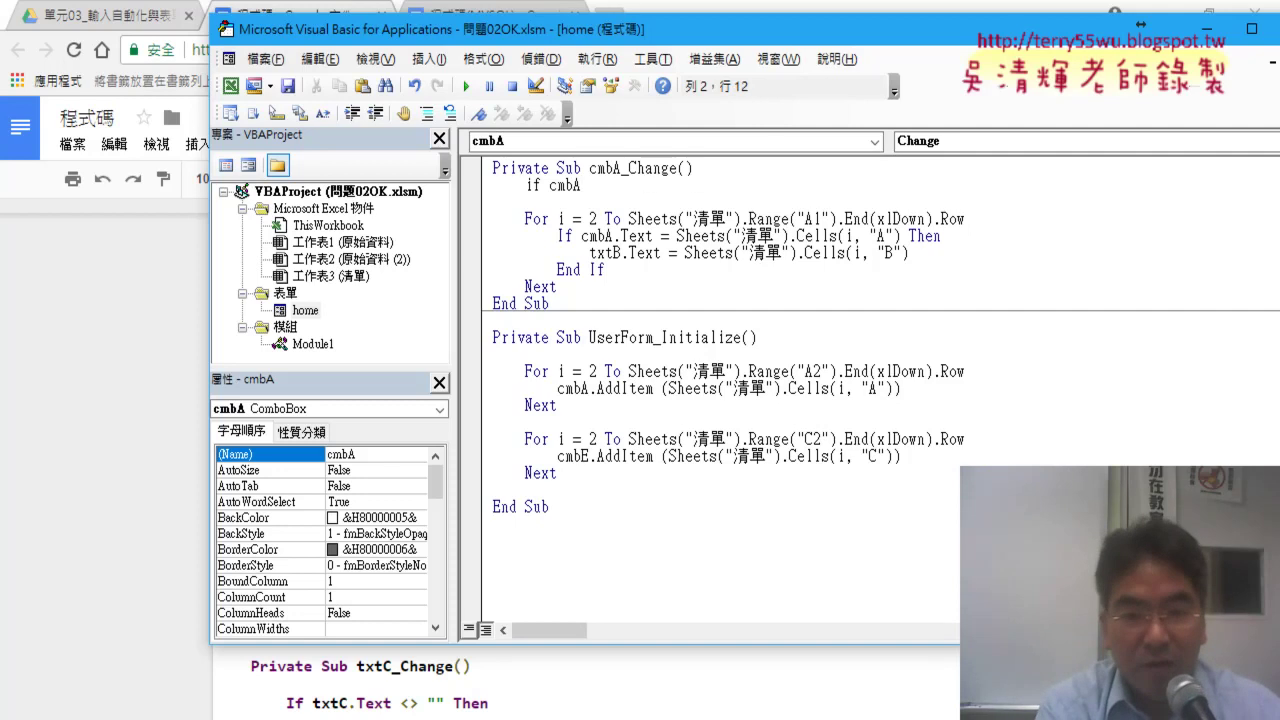
pyautogui.write('.te')
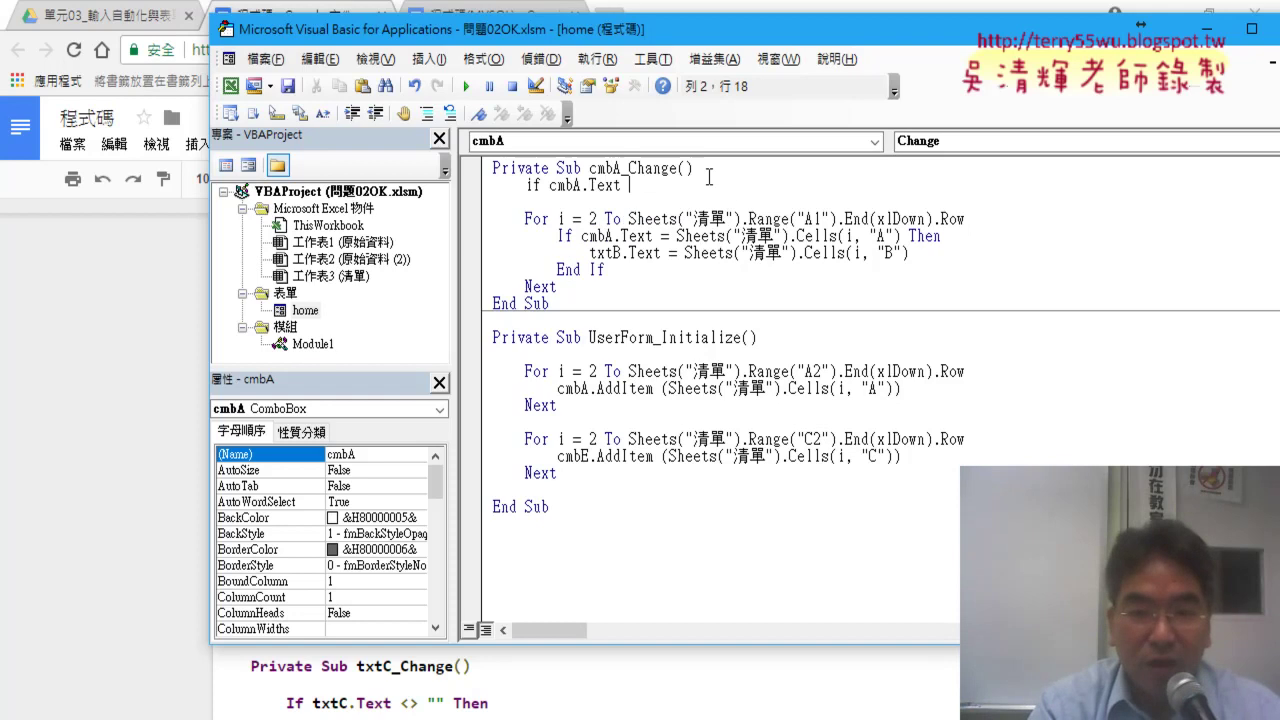
pyautogui.write(' " ')
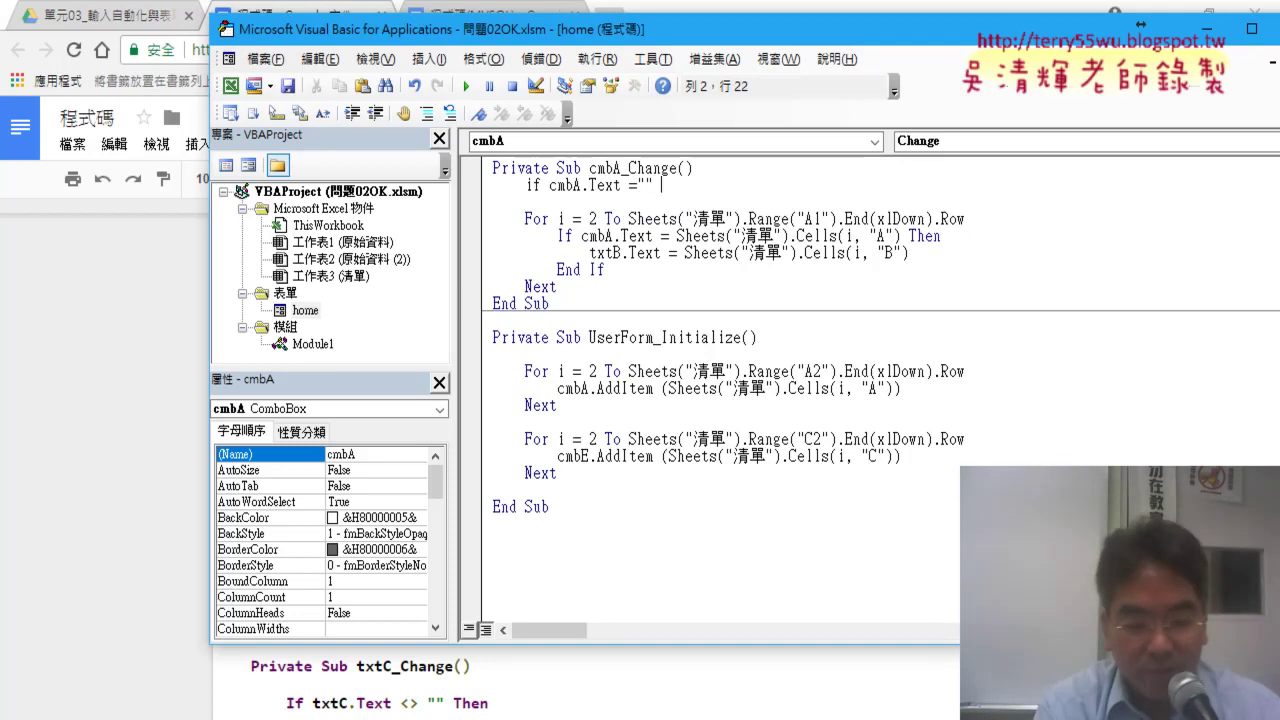
pyautogui.write('en txt')
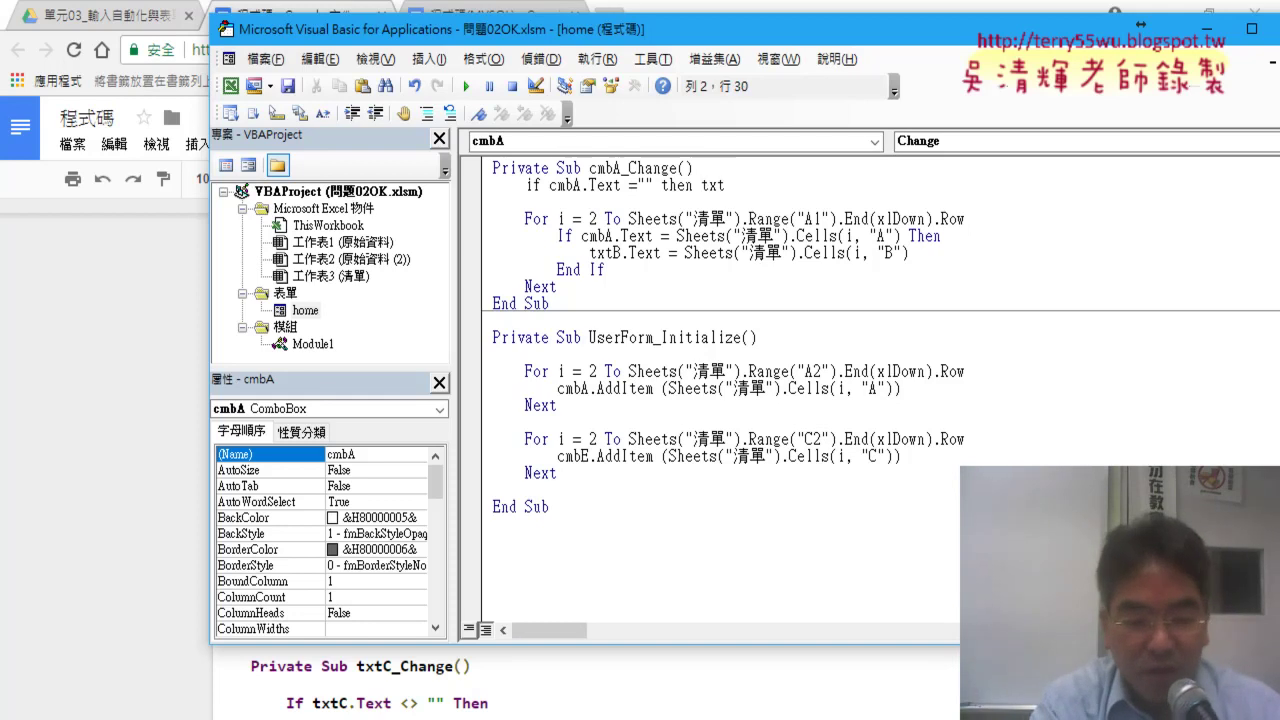
pyautogui.write('B.te ')
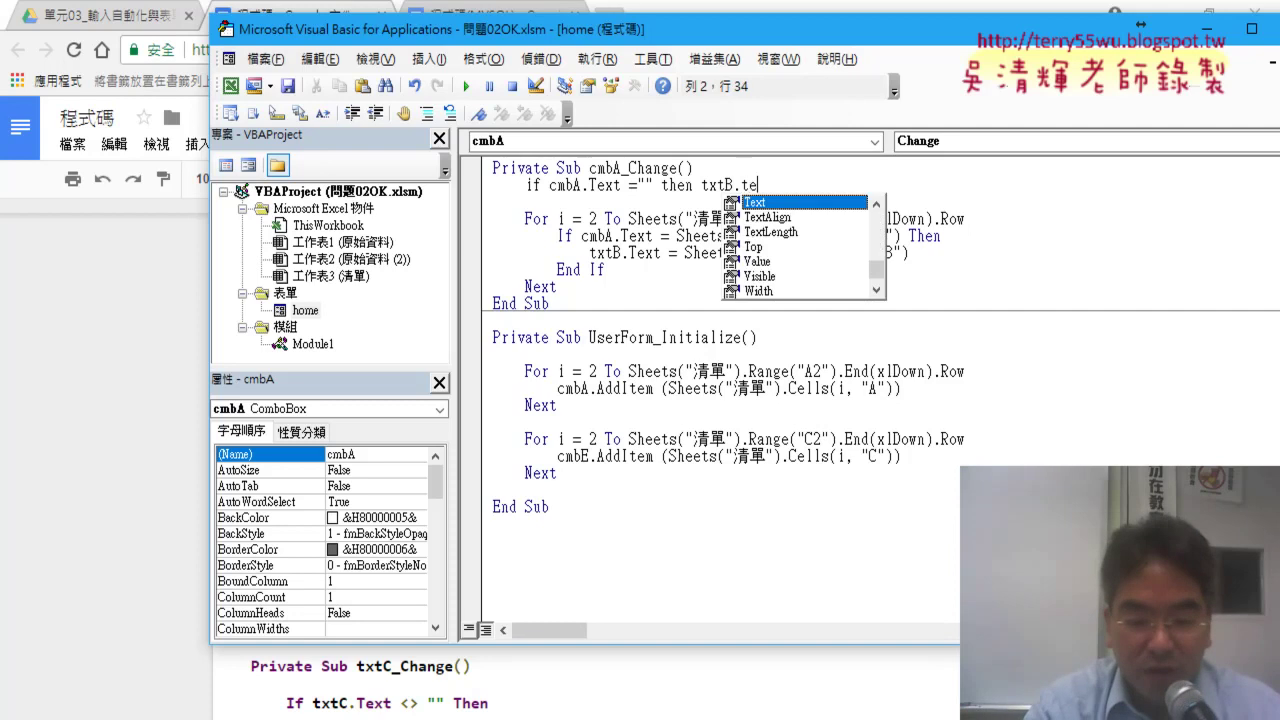
pyautogui.write('=')
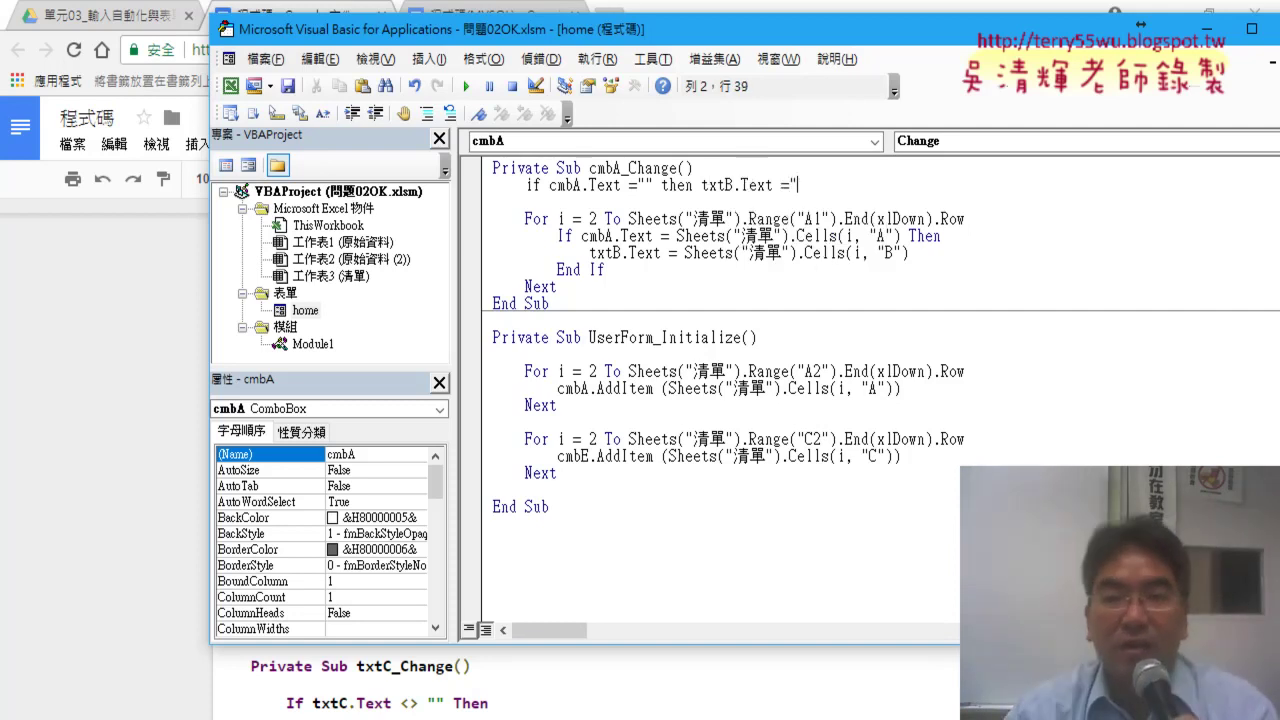
pyautogui.press('Down')
pyautogui.press('Down')
pyautogui.press('Down')
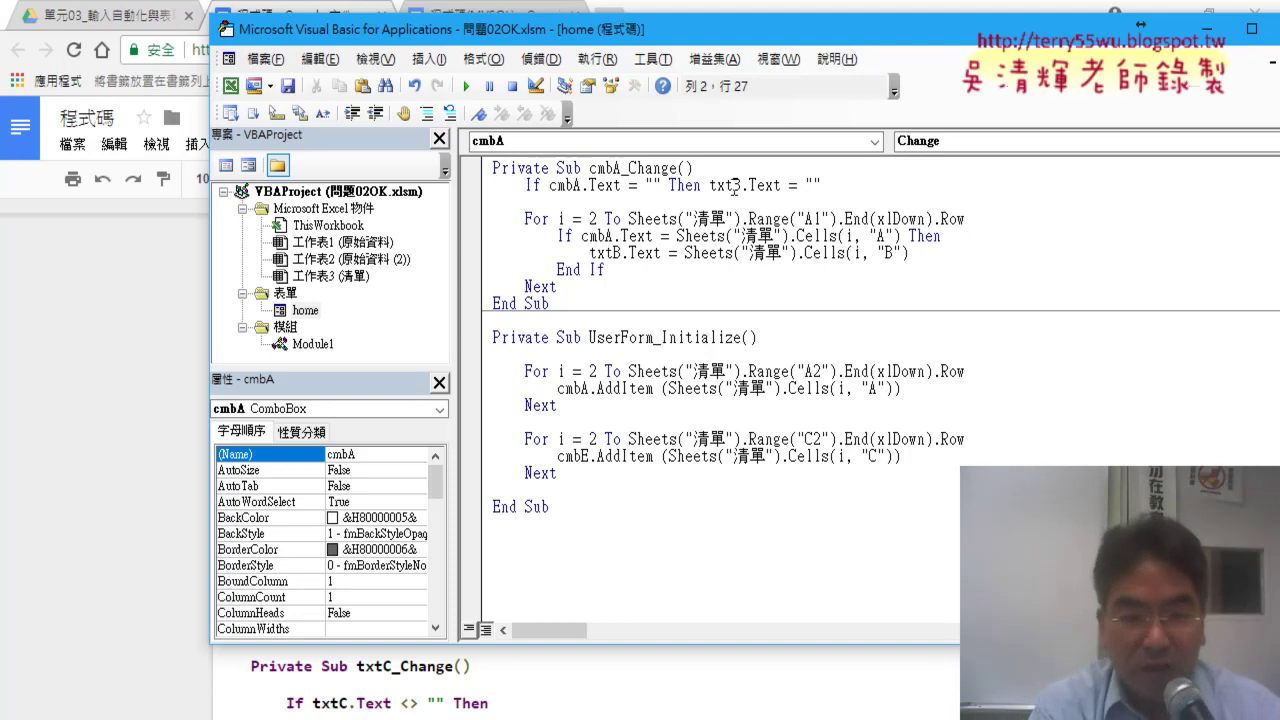
# Split it into a block If with an indented txtB.Text = "" and an End If
pyautogui.press('Return')
pyautogui.press('Tab')
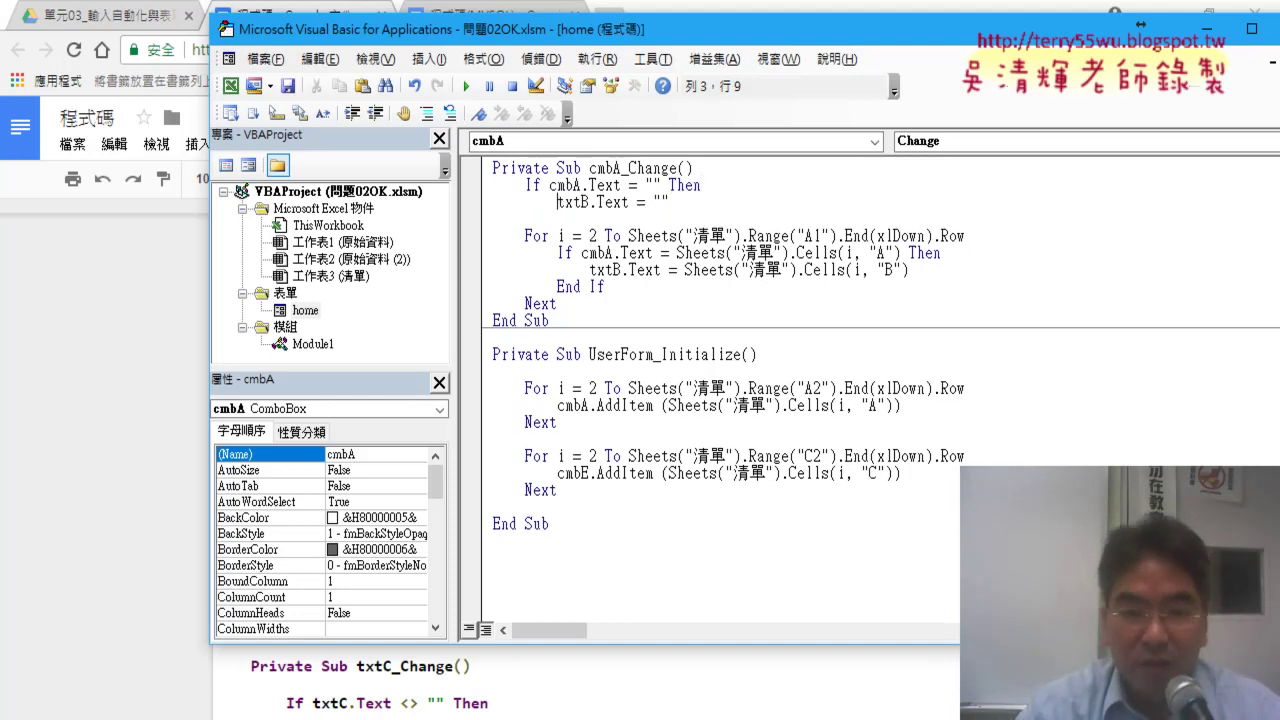
pyautogui.press('End')
pyautogui.press('Return')
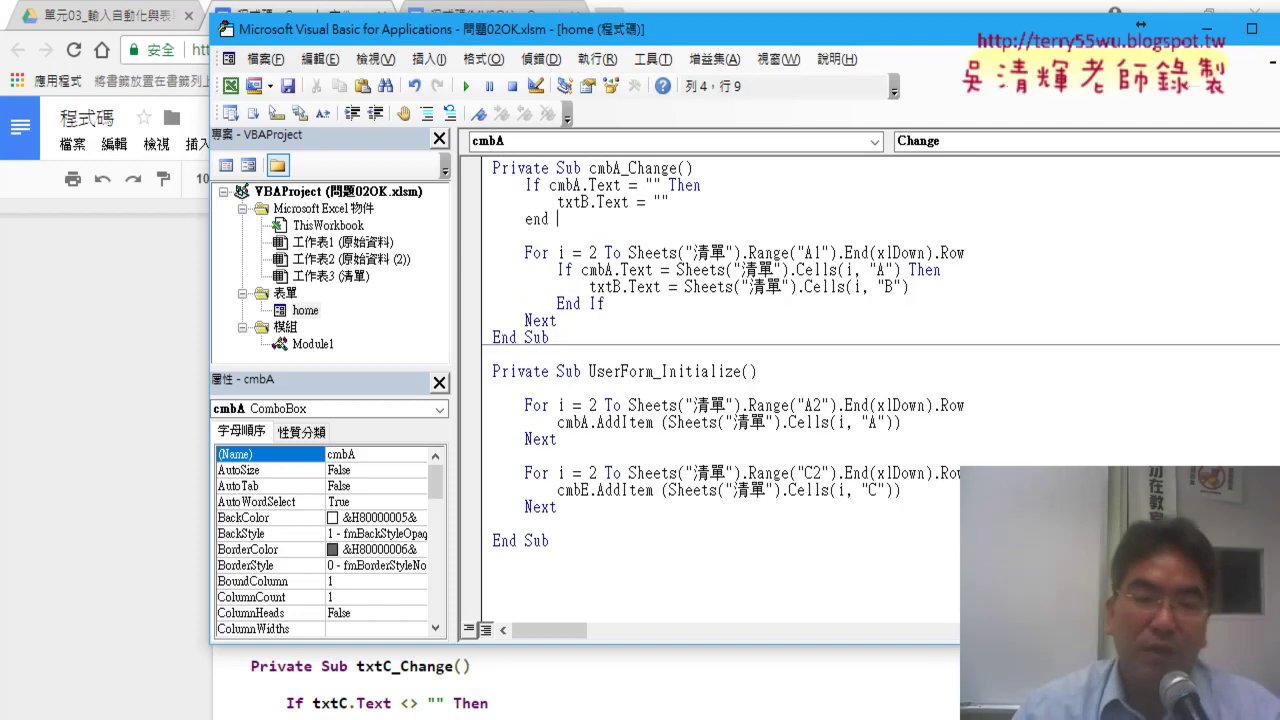
pyautogui.write('if')
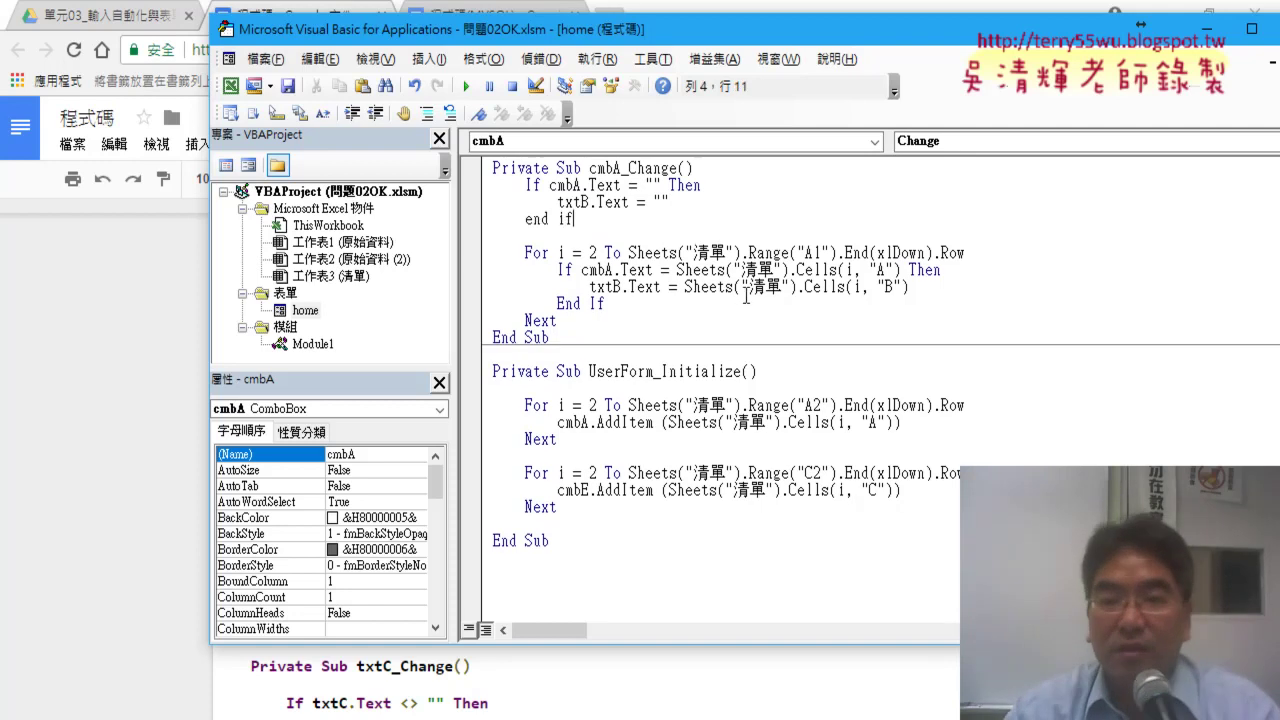
pyautogui.click(745, 296)
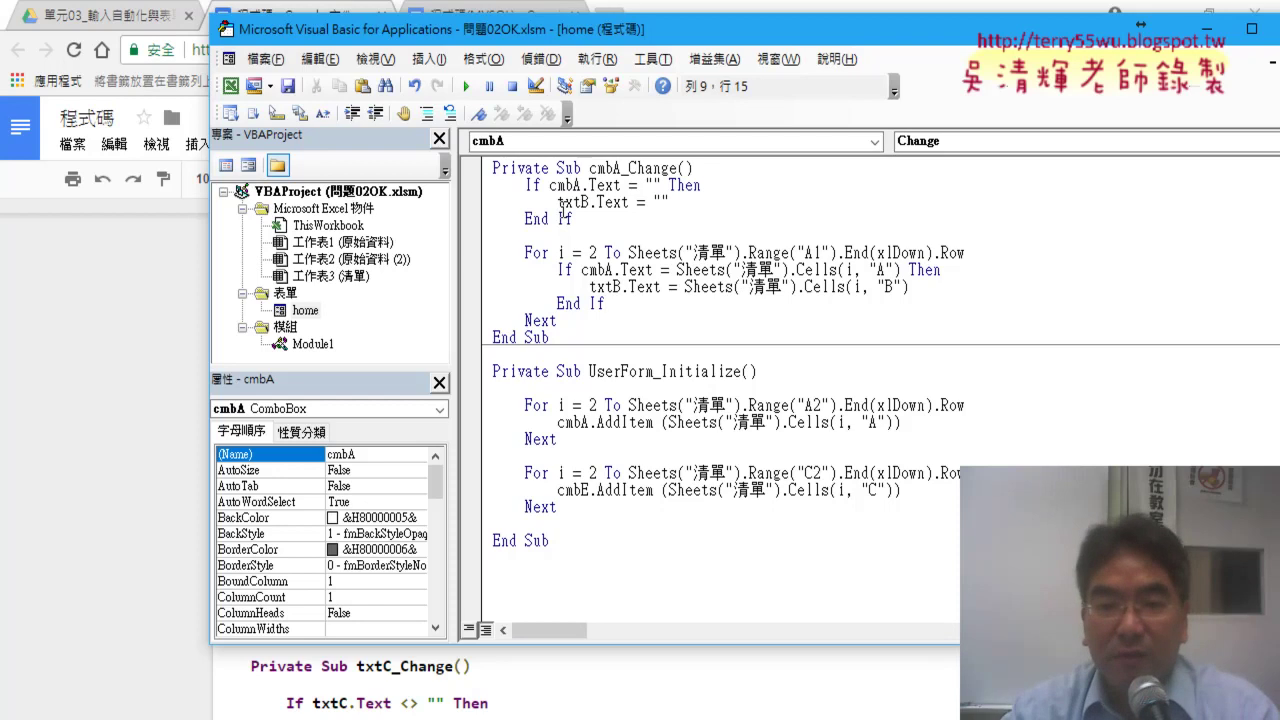
# Move txtB.Text = "" back right after Then and delete the extra End If and blank line
pyautogui.moveTo(558, 202); pyautogui.dragTo(668, 202)
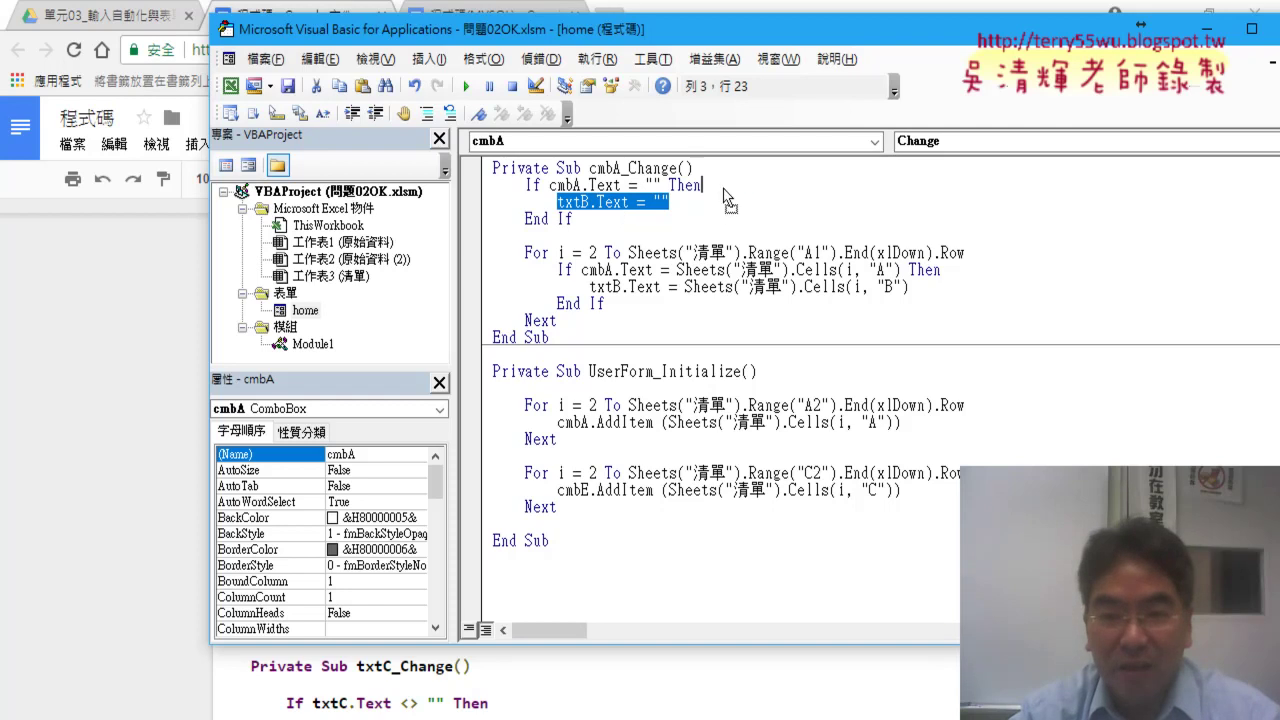
pyautogui.moveTo(617, 203); pyautogui.dragTo(725, 189)
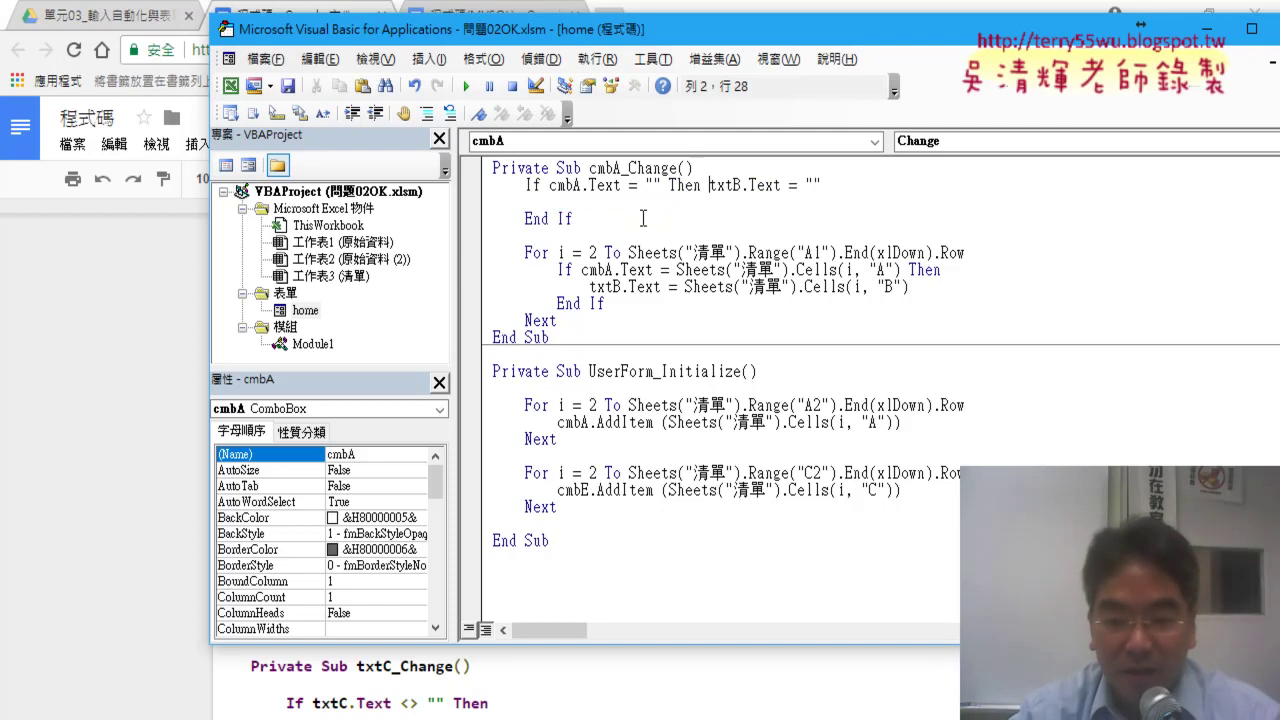
pyautogui.moveTo(573, 218); pyautogui.dragTo(452, 203)
pyautogui.press('Delete')
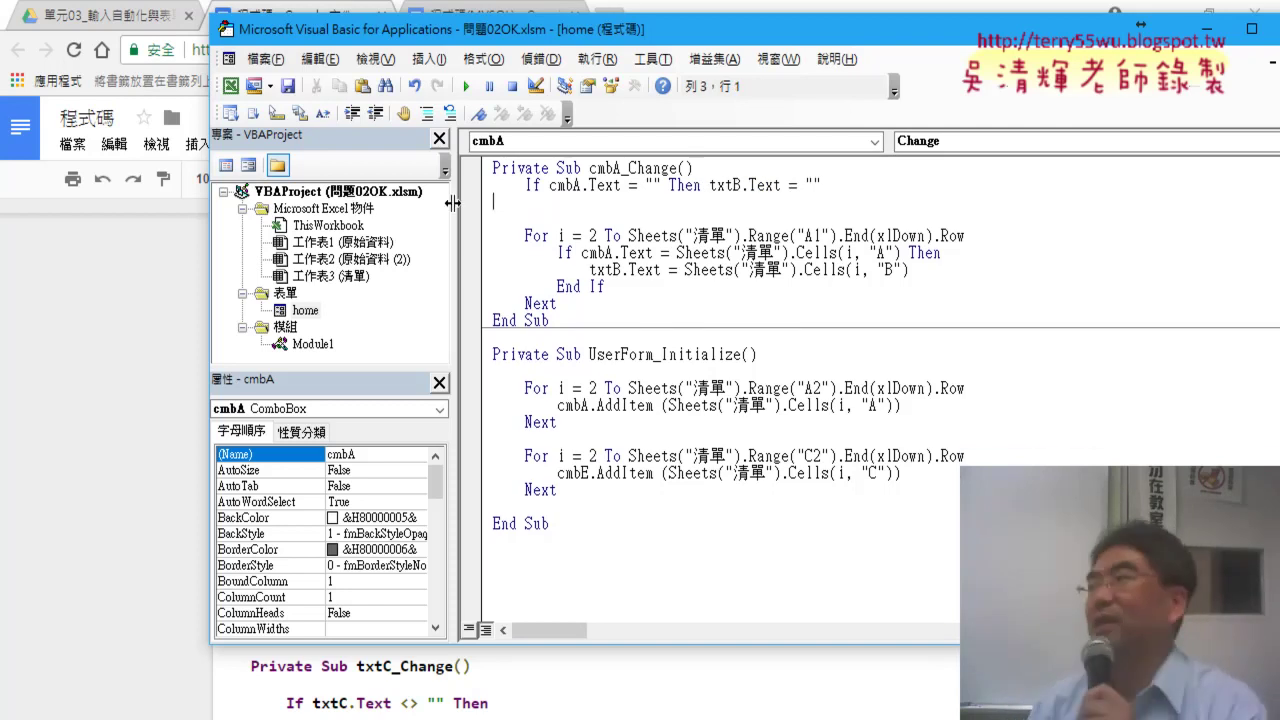
pyautogui.press('Delete')
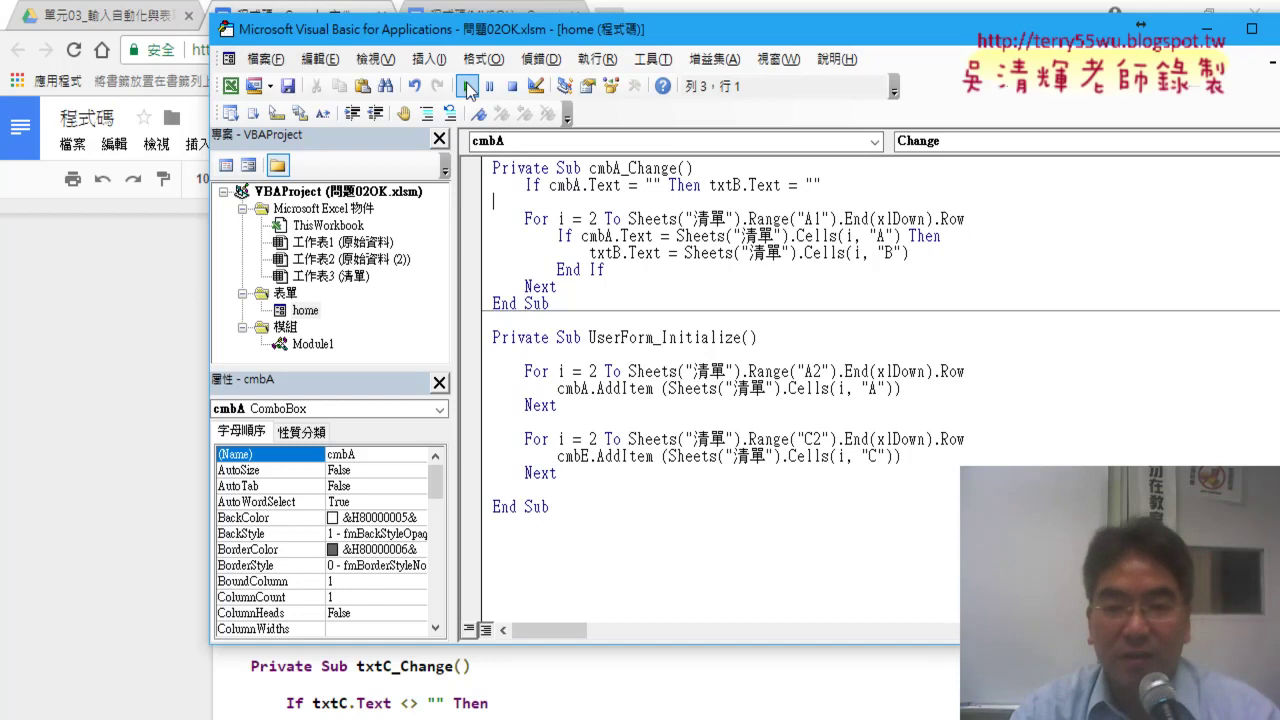
# Run the form, choose CD, then blank the product to confirm 單價 clears
pyautogui.click(466, 86)
pyautogui.click(704, 289)
pyautogui.click(691, 339)
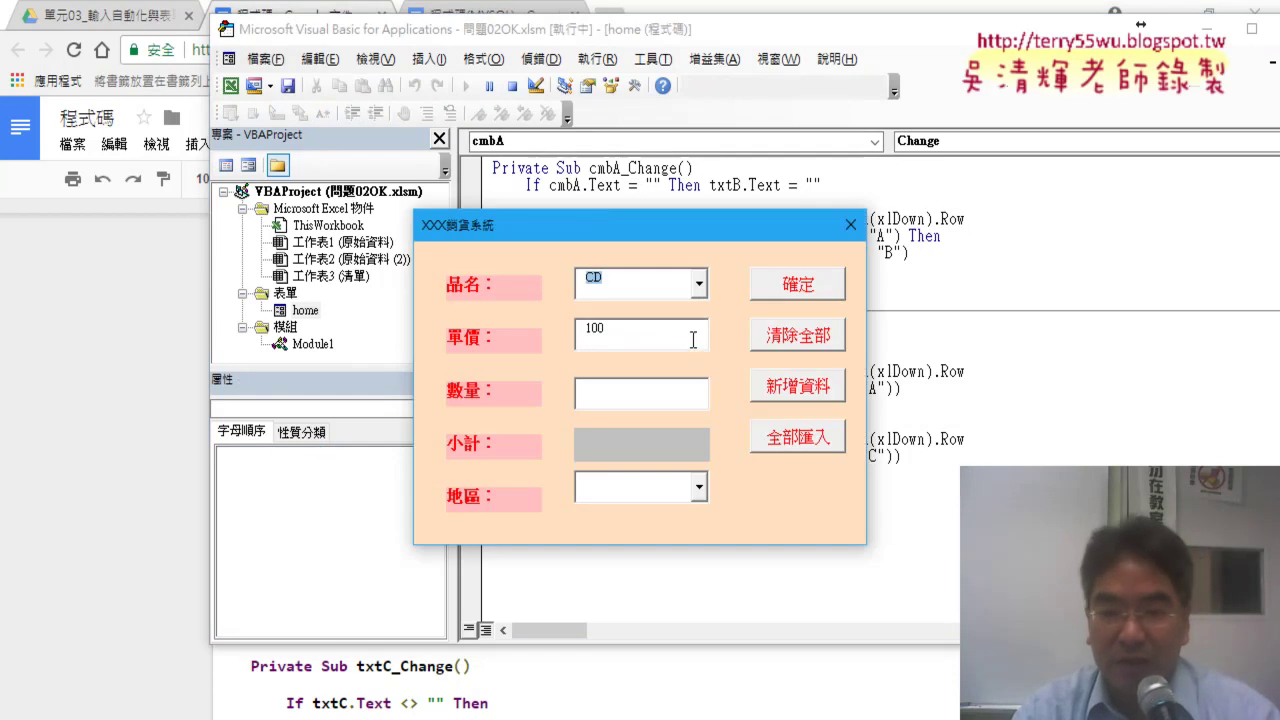
pyautogui.press('BackSpace')
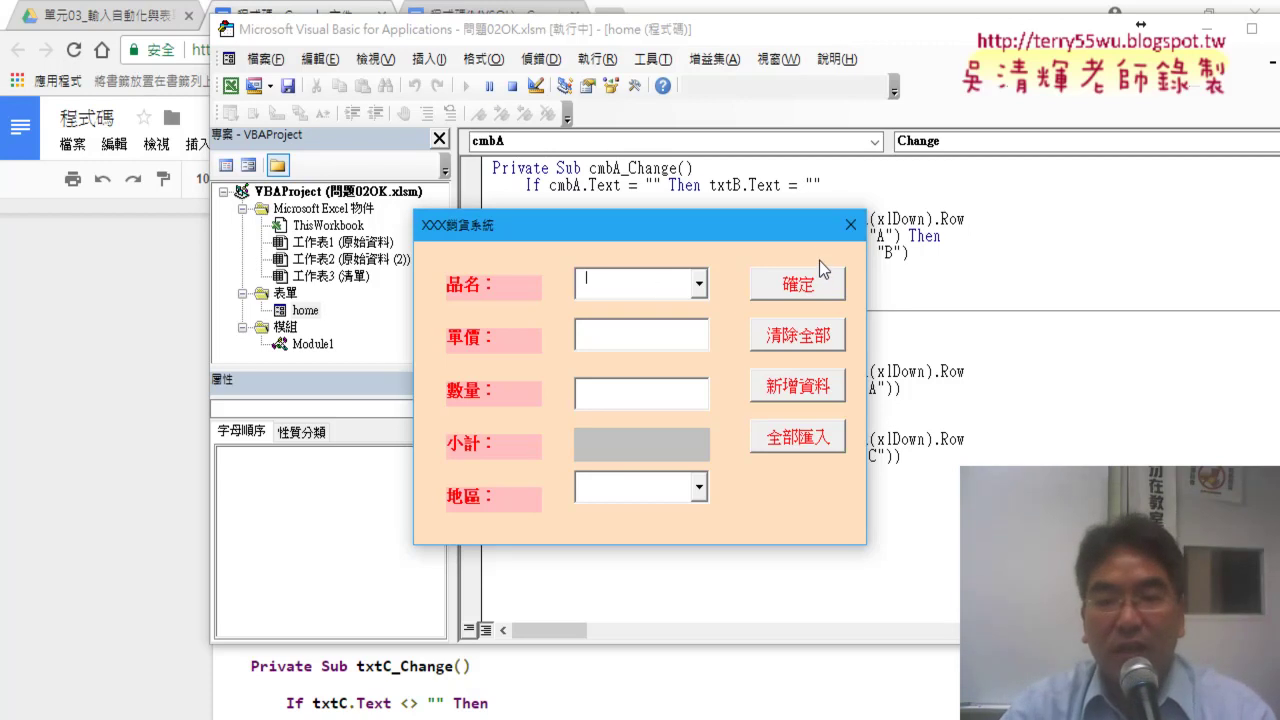
# Enter product 書 (auto-priced 299), quantity 50 and region 中
pyautogui.click(699, 285)
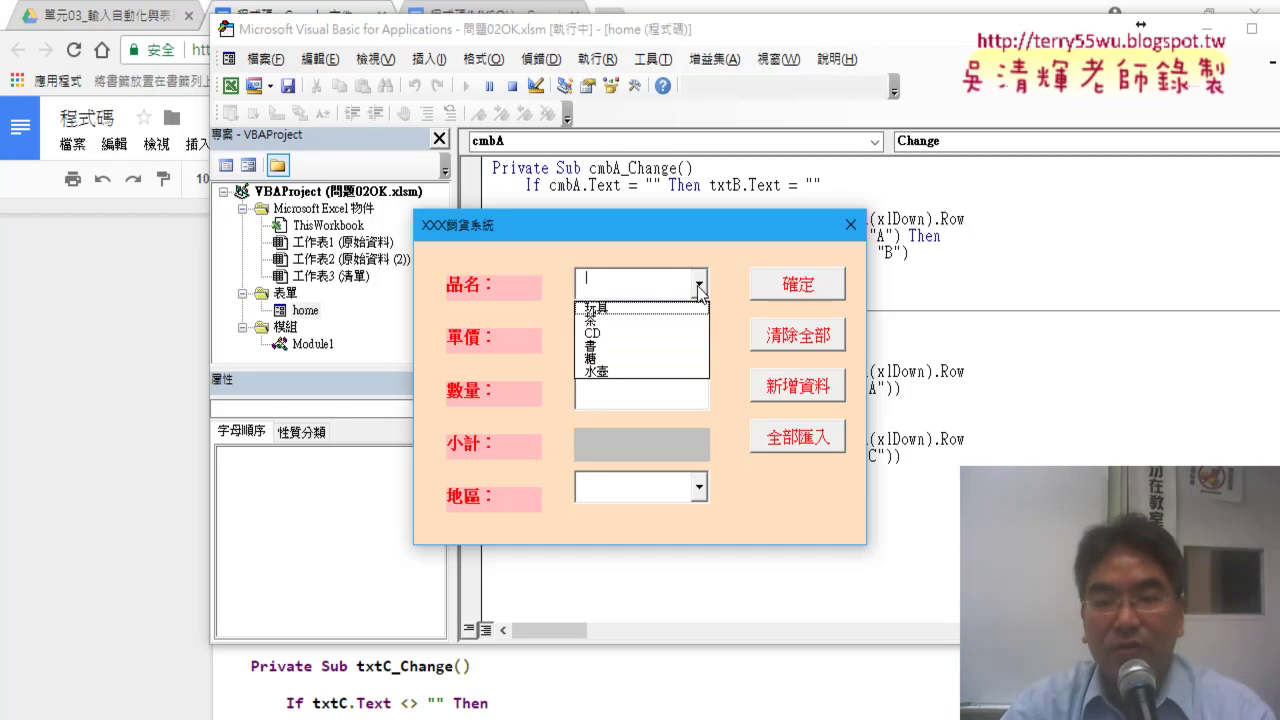
pyautogui.click(699, 288)
pyautogui.click(699, 488)
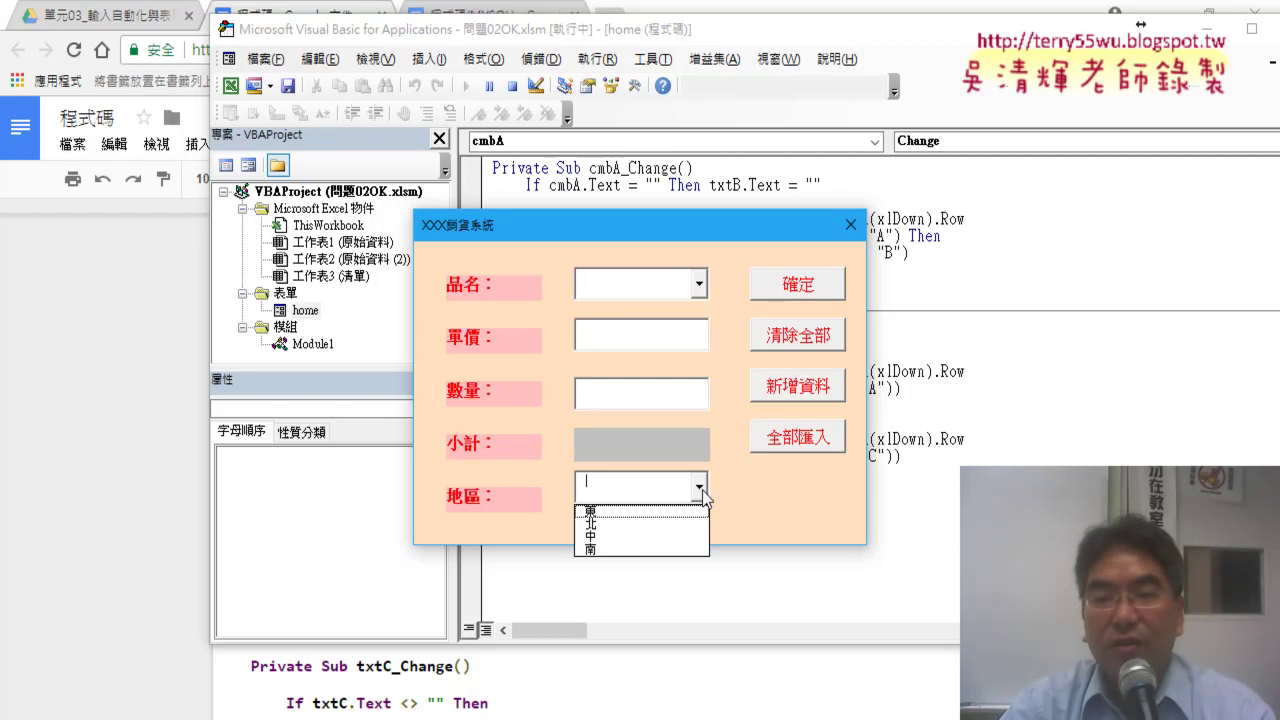
pyautogui.click(702, 490)
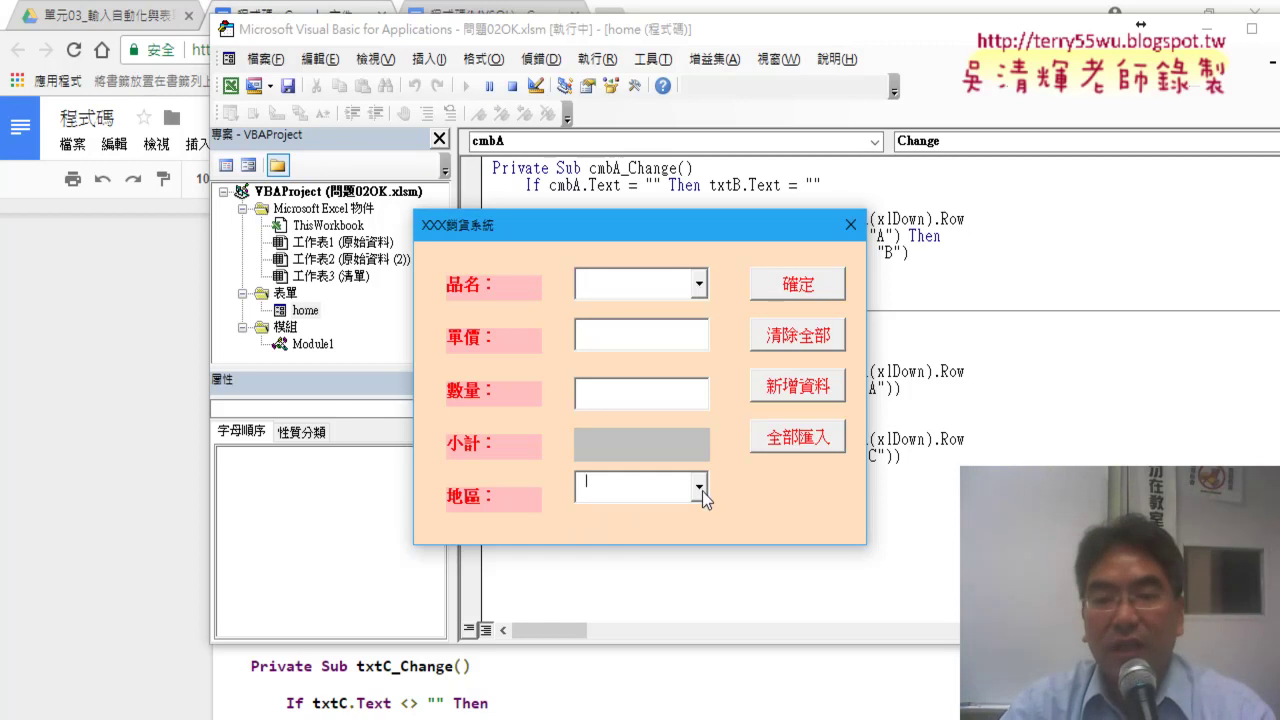
pyautogui.click(681, 290)
pyautogui.click(688, 337)
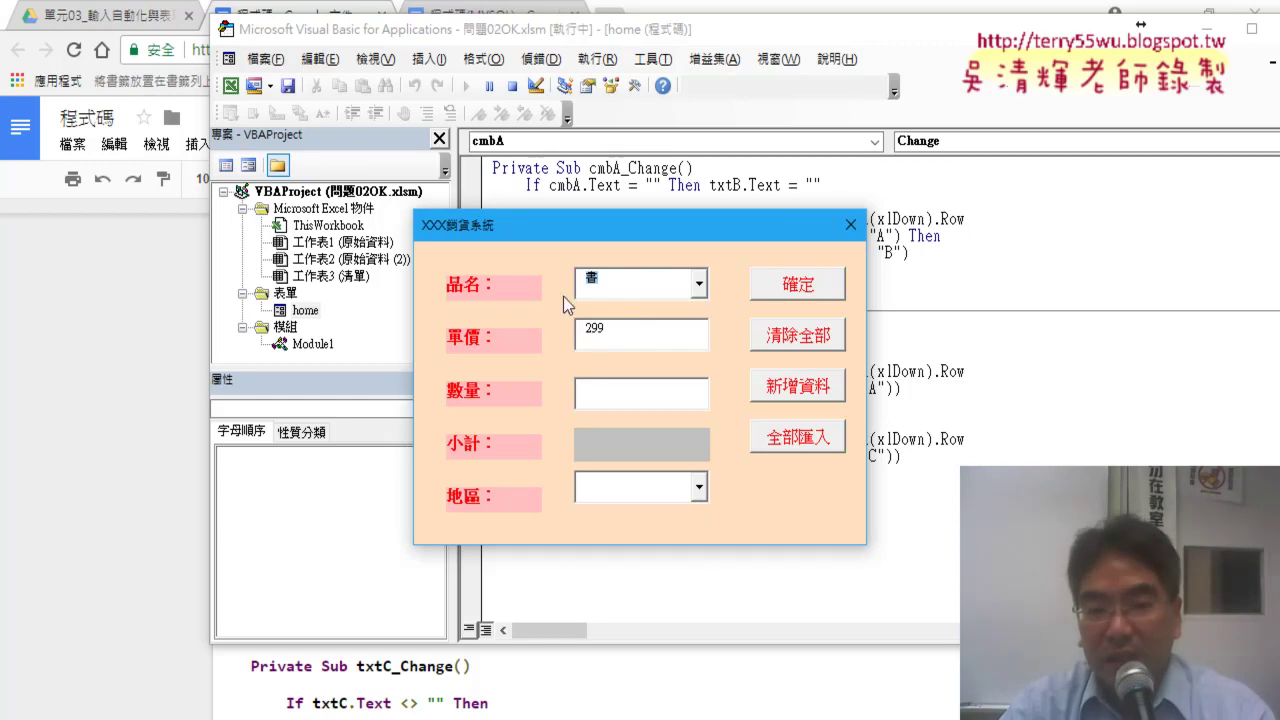
pyautogui.click(606, 403)
pyautogui.write('50')
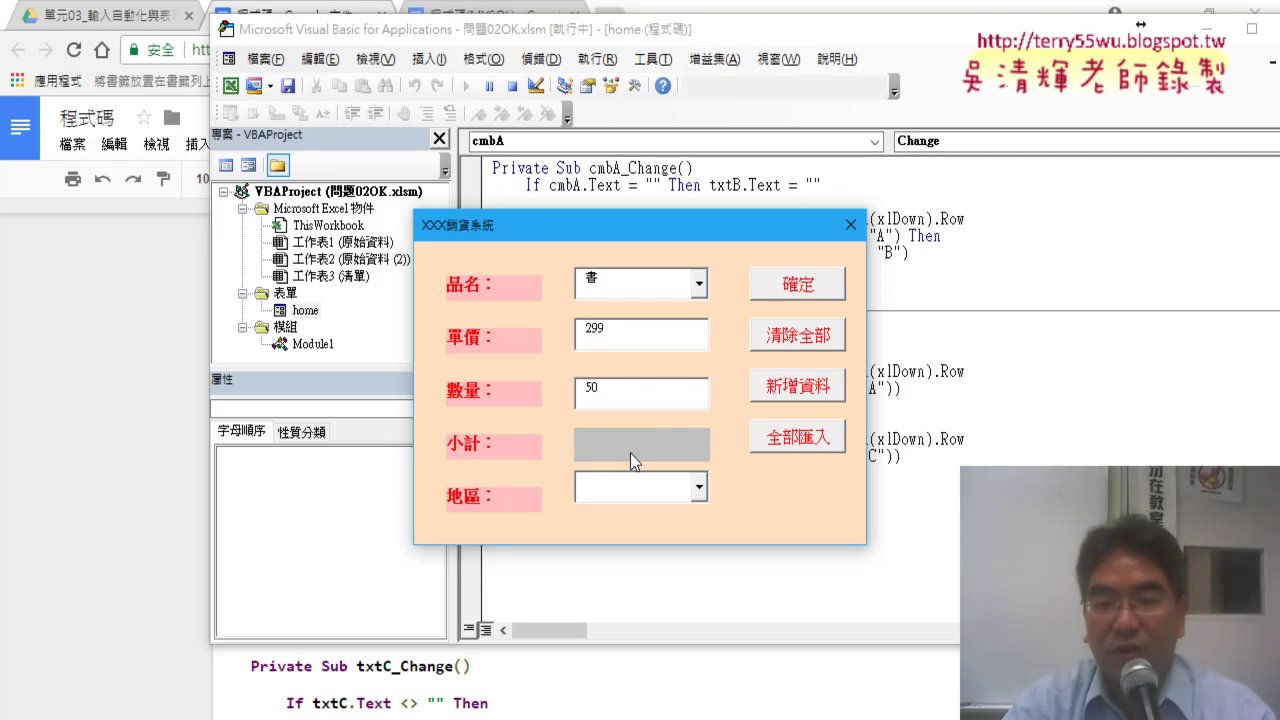
pyautogui.click(699, 488)
pyautogui.click(680, 524)
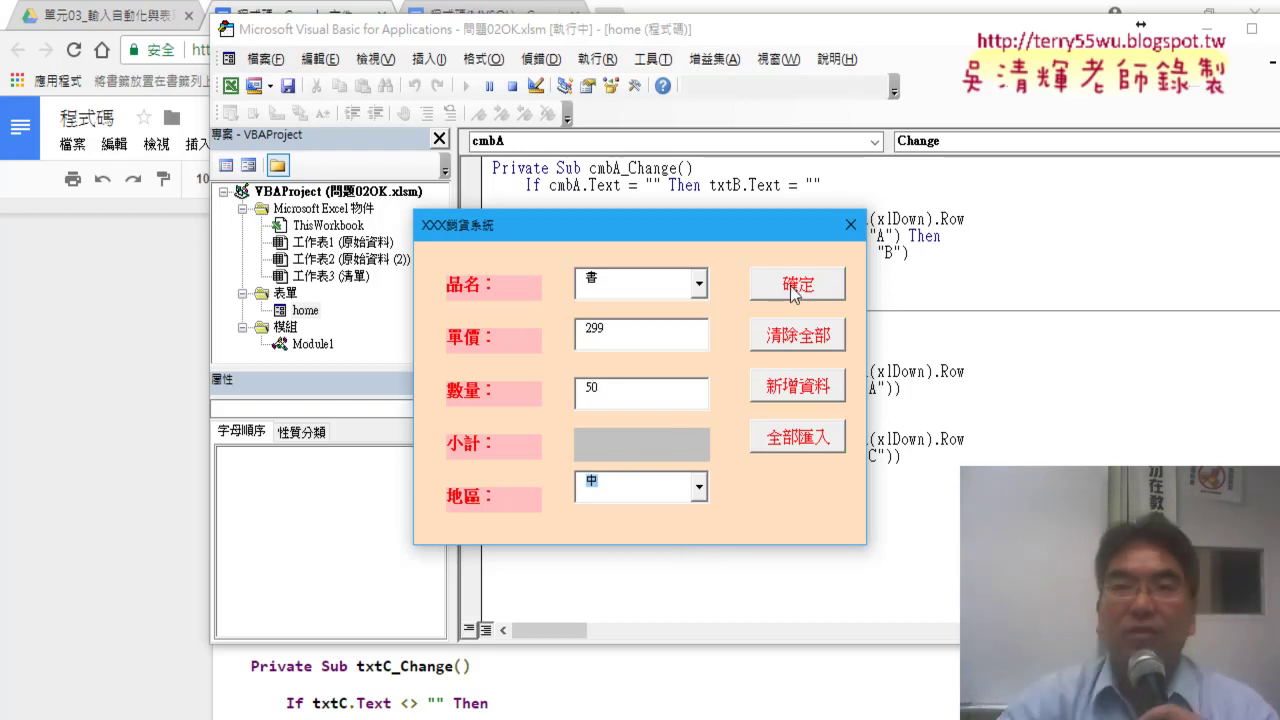